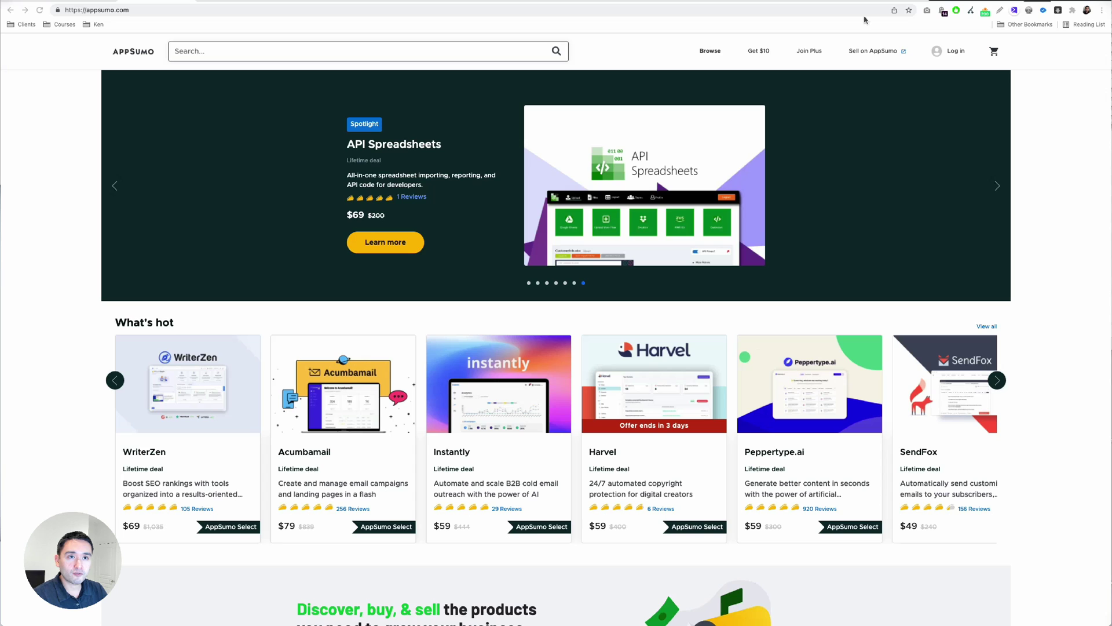
Switch to Peppertype.ai's home page and scroll through the available content types.
{"action": "left_click", "coordinate": [235, 2]}
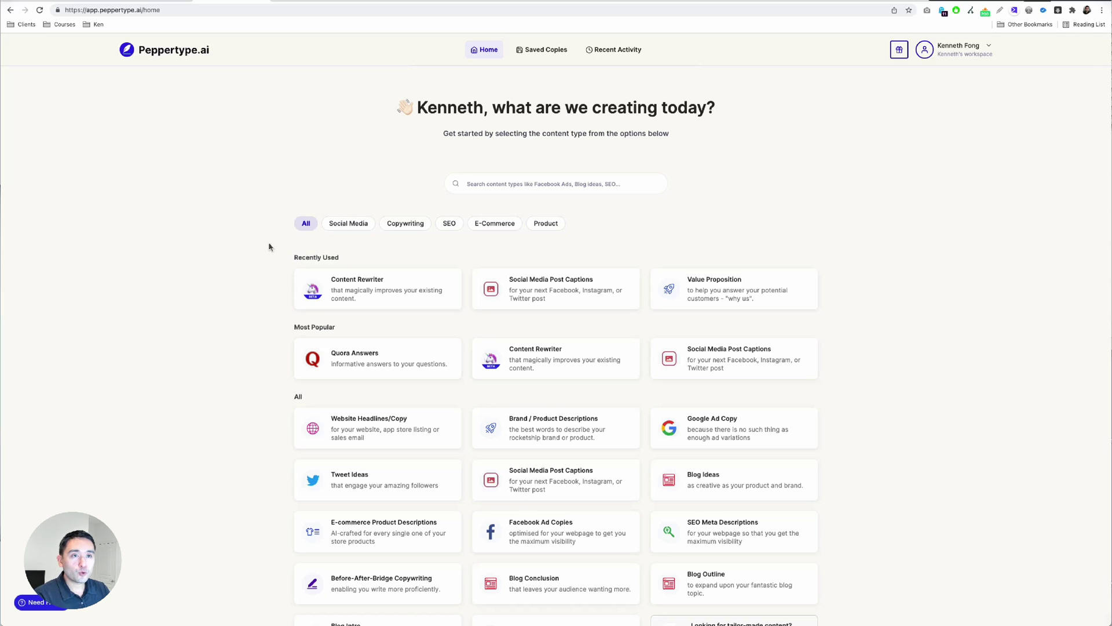
{"action": "scroll", "coordinate": [270, 247], "scroll_direction": "down", "scroll_amount": 5}
{"action": "scroll", "coordinate": [270, 248], "scroll_direction": "down", "scroll_amount": 3}
{"action": "scroll", "coordinate": [271, 245], "scroll_direction": "up", "scroll_amount": 3}
{"action": "scroll", "coordinate": [271, 246], "scroll_direction": "up", "scroll_amount": 5}
{"action": "scroll", "coordinate": [273, 243], "scroll_direction": "down", "scroll_amount": 3}
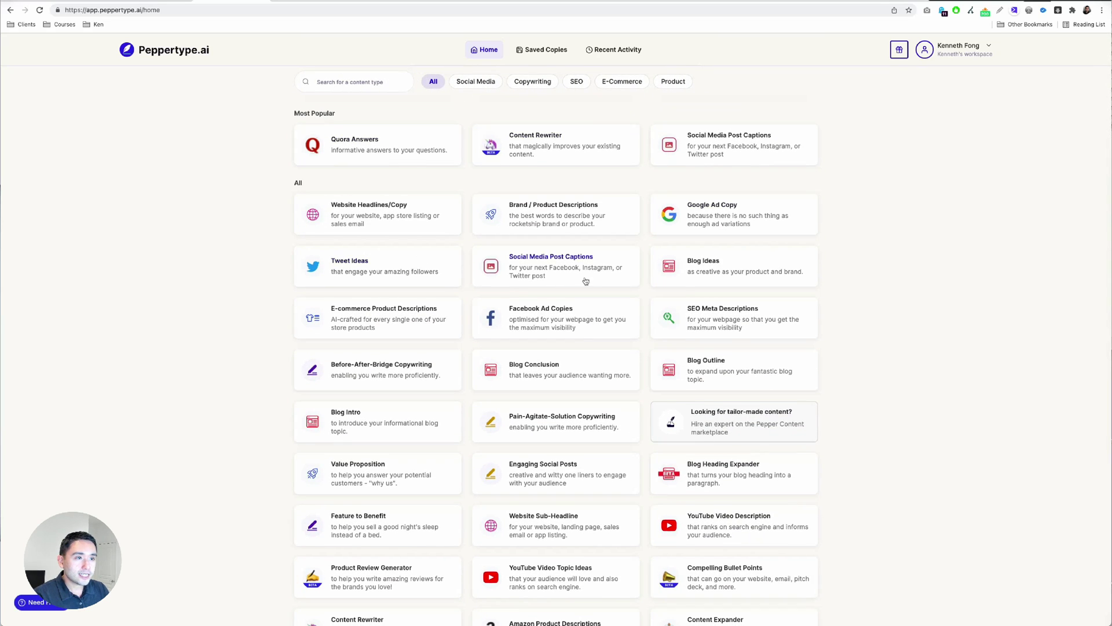
{"action": "scroll", "coordinate": [666, 289], "scroll_direction": "down", "scroll_amount": 1}
{"action": "scroll", "coordinate": [666, 290], "scroll_direction": "down", "scroll_amount": 4}
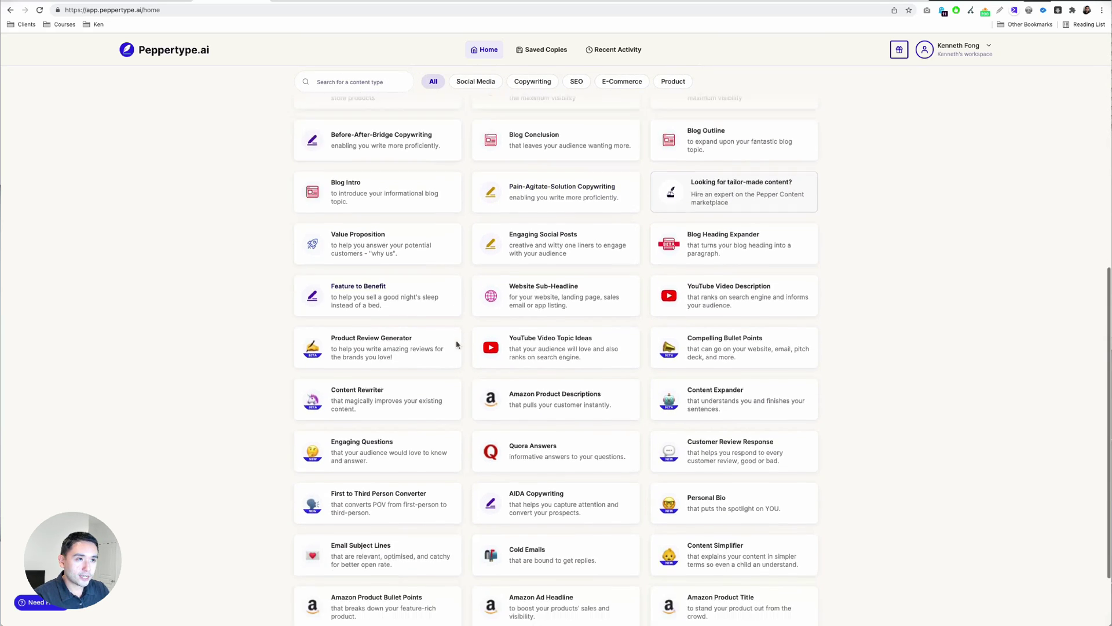
Filter content types by Social Media, Copywriting, SEO, E-Commerce and Product, then show all again.
{"action": "left_click", "coordinate": [473, 81]}
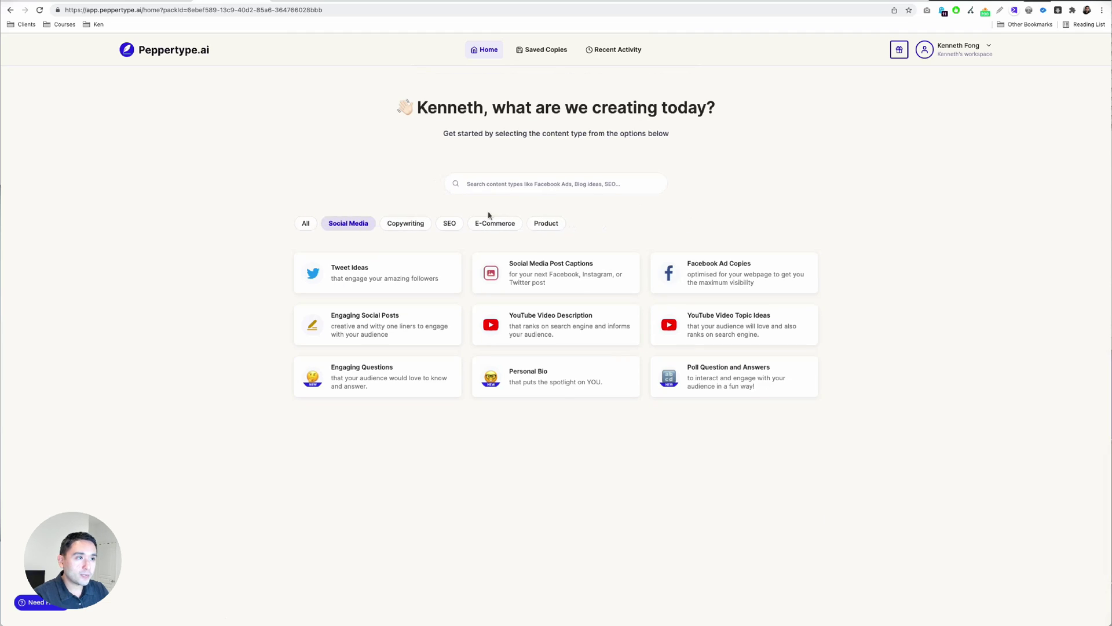
{"action": "left_click", "coordinate": [406, 229]}
{"action": "left_click", "coordinate": [449, 225]}
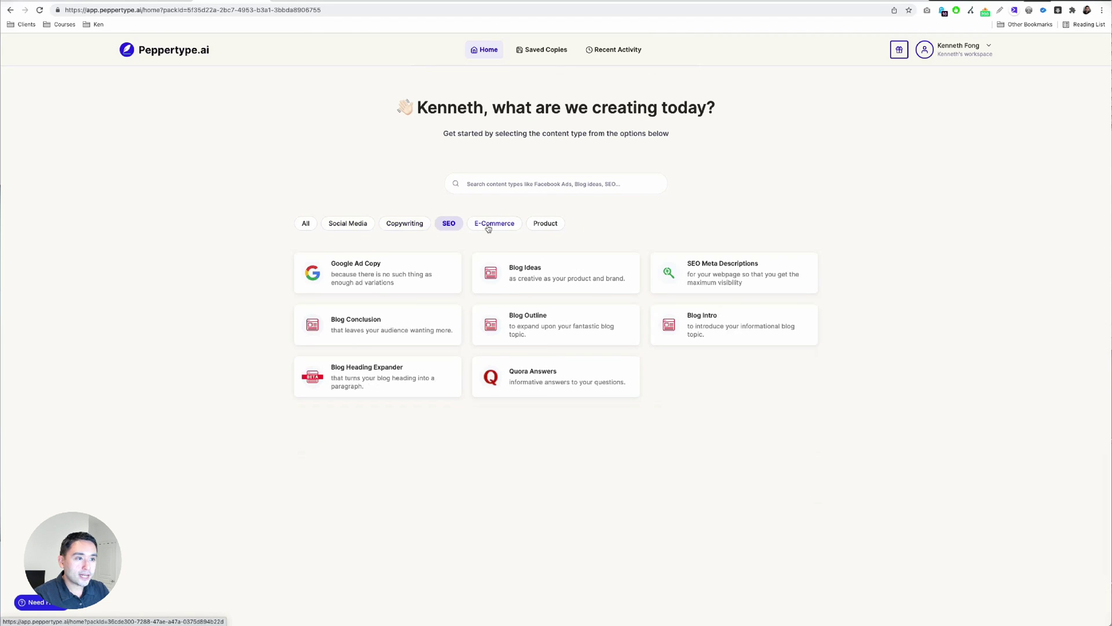
{"action": "left_click", "coordinate": [495, 226]}
{"action": "left_click", "coordinate": [543, 229]}
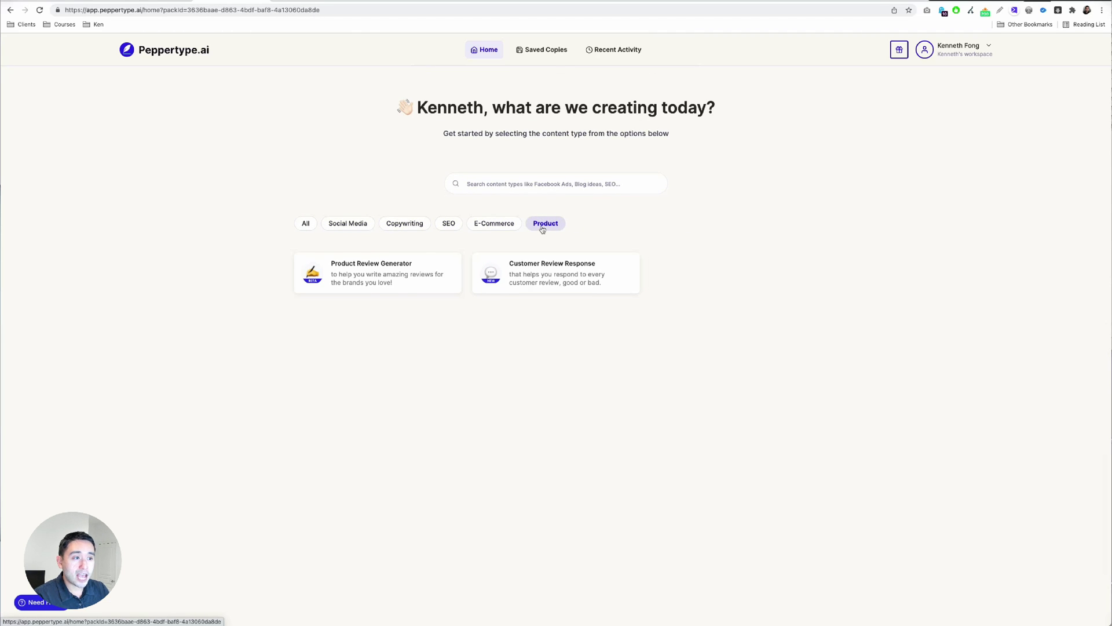
{"action": "left_click", "coordinate": [307, 225]}
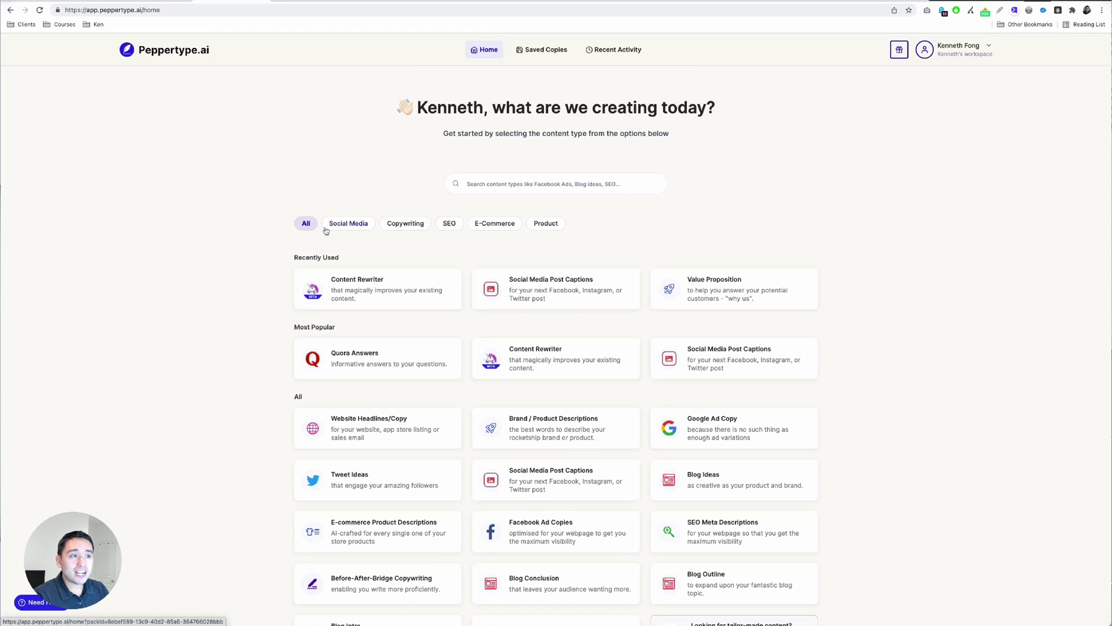
Open Content Rewriter and fill it from the saved affiliate marketing entry.
{"action": "left_click", "coordinate": [391, 283]}
{"action": "left_click", "coordinate": [480, 137]}
{"action": "left_click", "coordinate": [451, 173]}
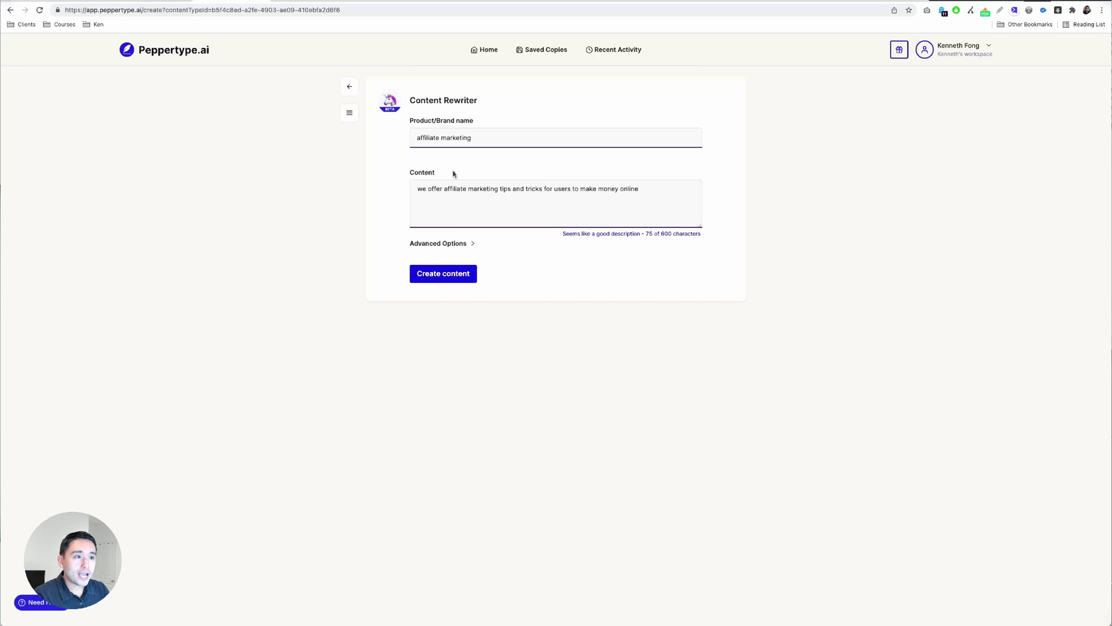
Generate three rewritten affiliate-marketing versions, then go back to the Peppertype Home dashboard.
{"action": "left_click", "coordinate": [444, 273]}
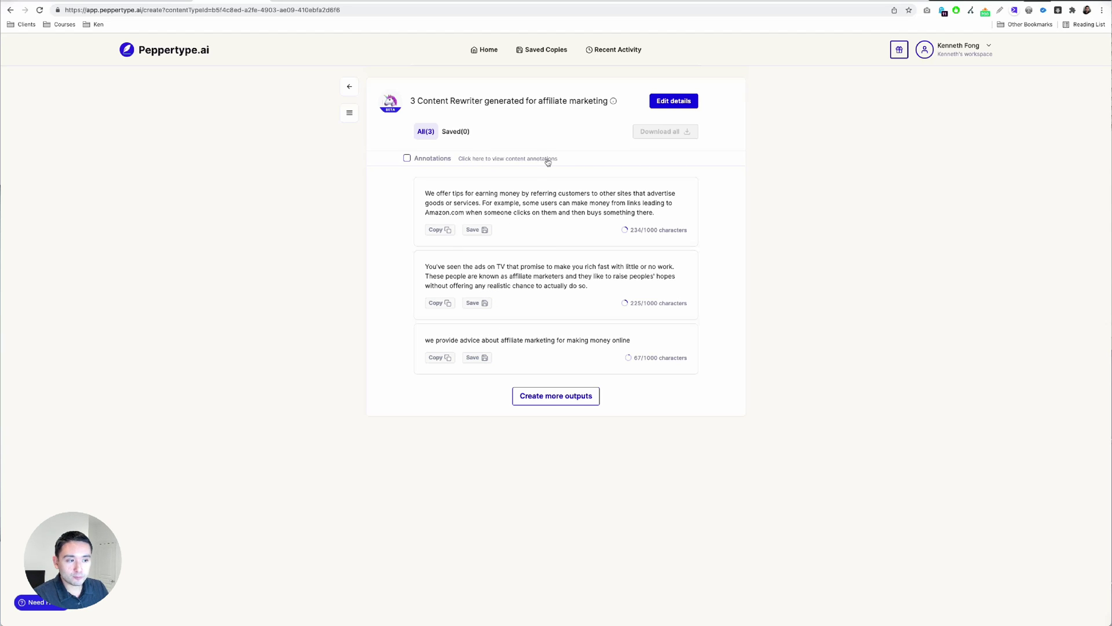
{"action": "left_click", "coordinate": [350, 87]}
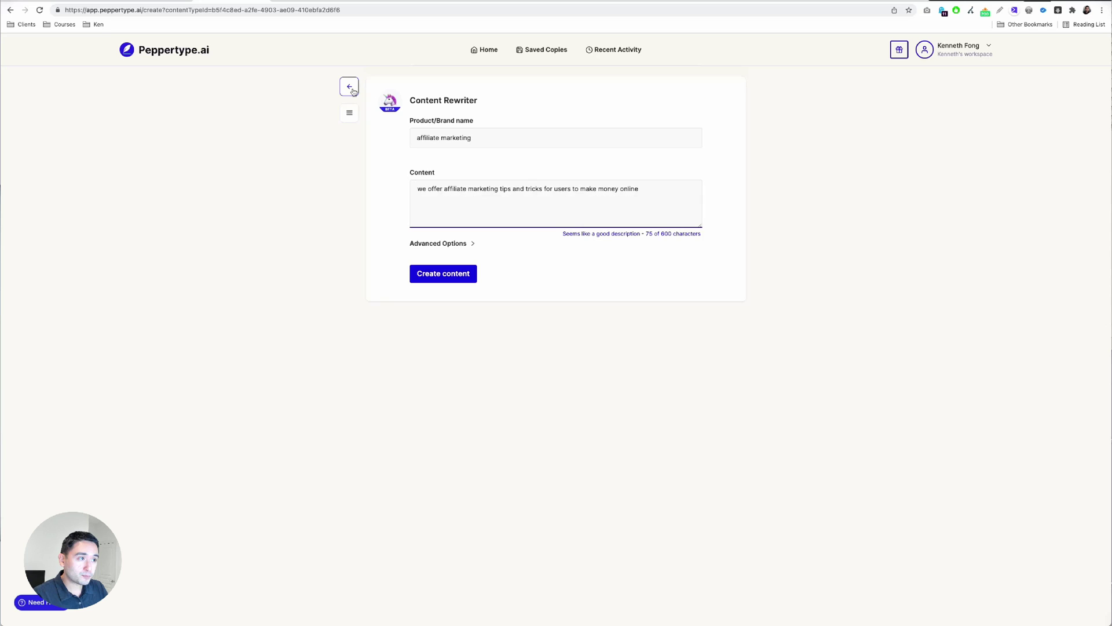
{"action": "left_click", "coordinate": [351, 88]}
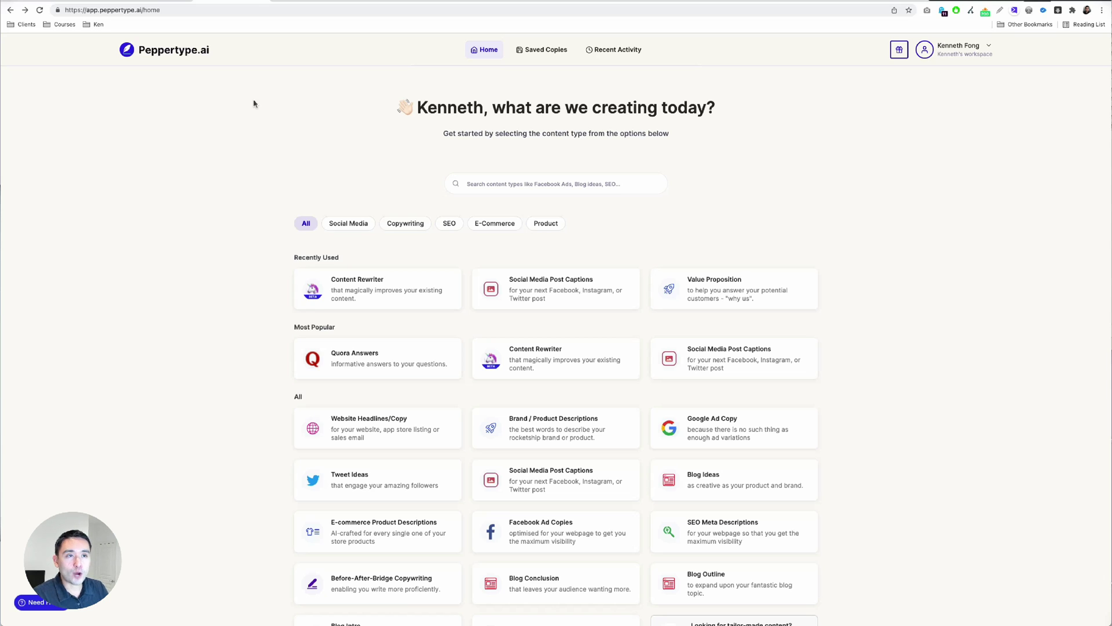
Switch to the AppSumo Peppertype.ai deal and jump to its license plans.
{"action": "left_click", "coordinate": [308, 1]}
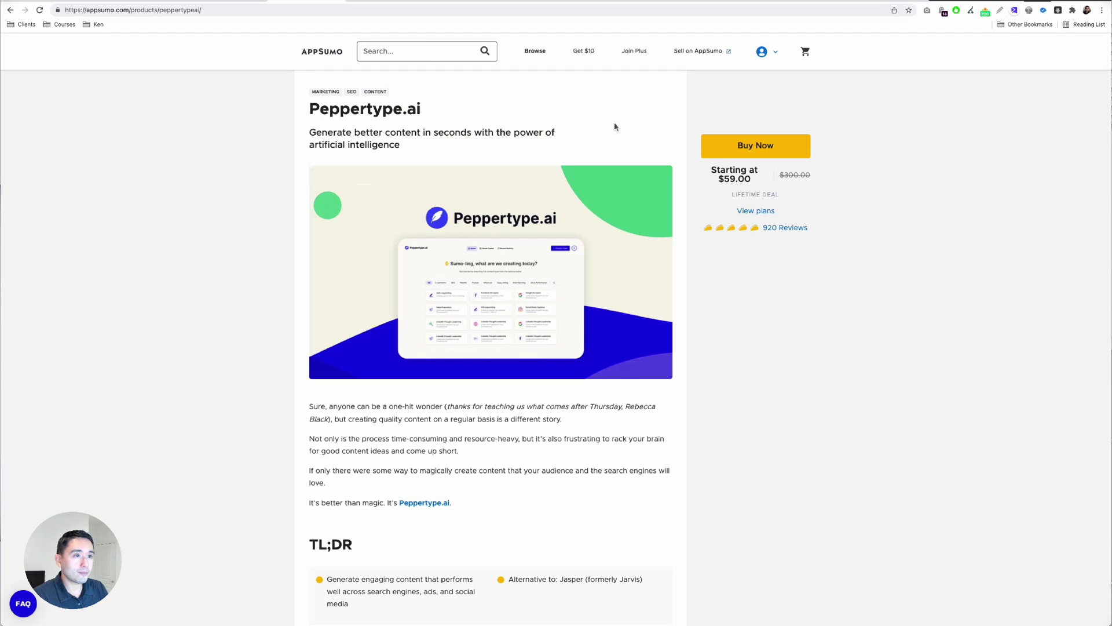
{"action": "left_click_drag", "start_coordinate": [721, 180], "coordinate": [753, 181]}
{"action": "scroll", "coordinate": [756, 182], "scroll_direction": "down", "scroll_amount": 8}
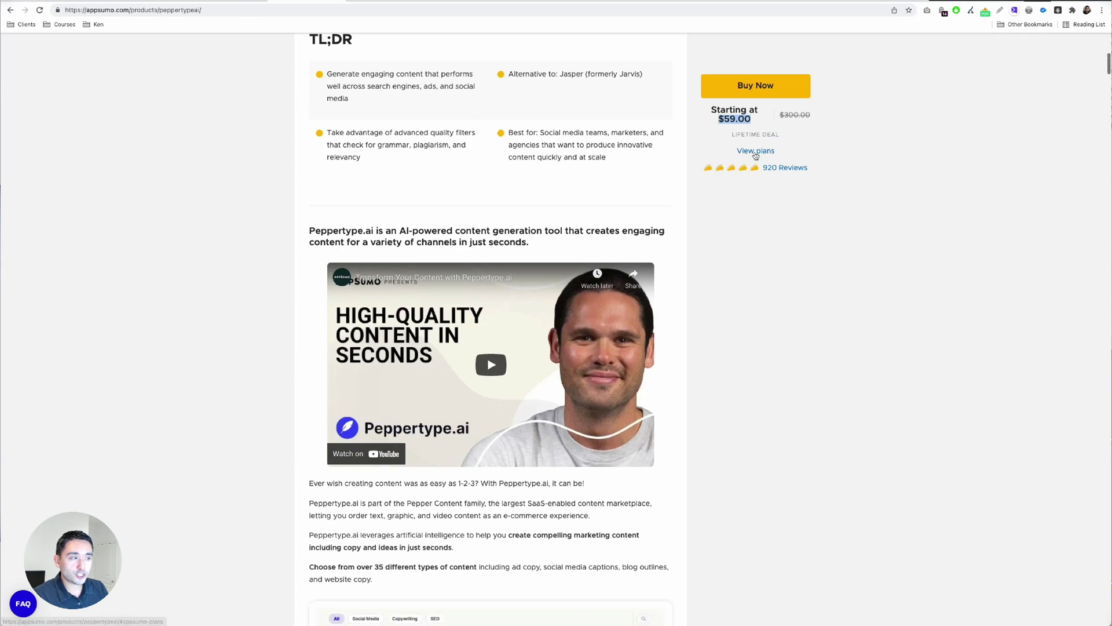
{"action": "left_click", "coordinate": [756, 151]}
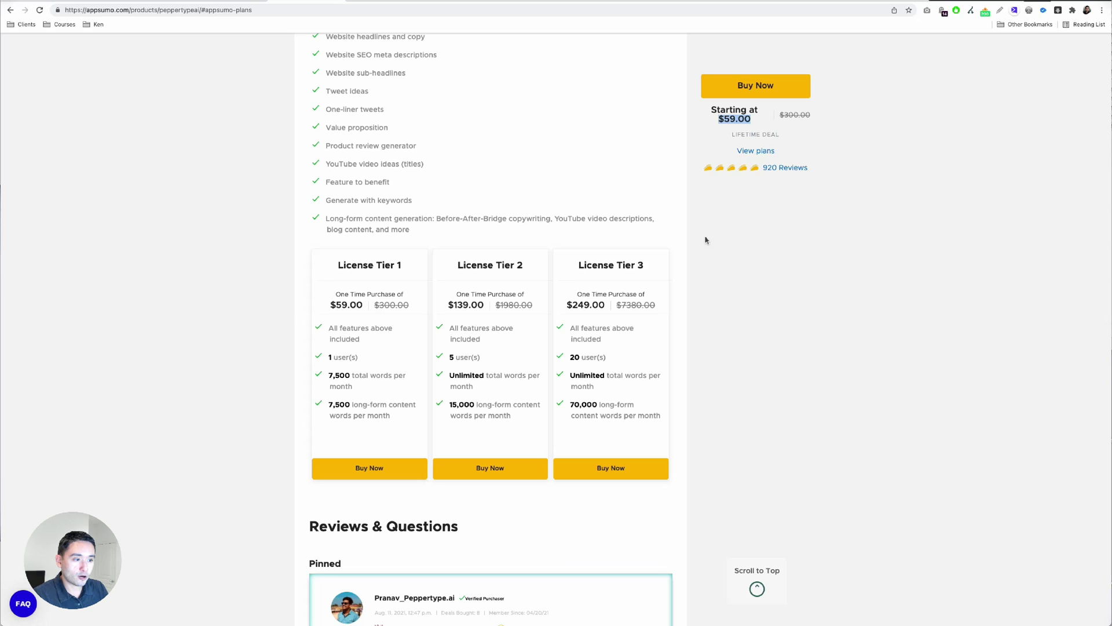
{"action": "scroll", "coordinate": [641, 267], "scroll_direction": "down", "scroll_amount": 1}
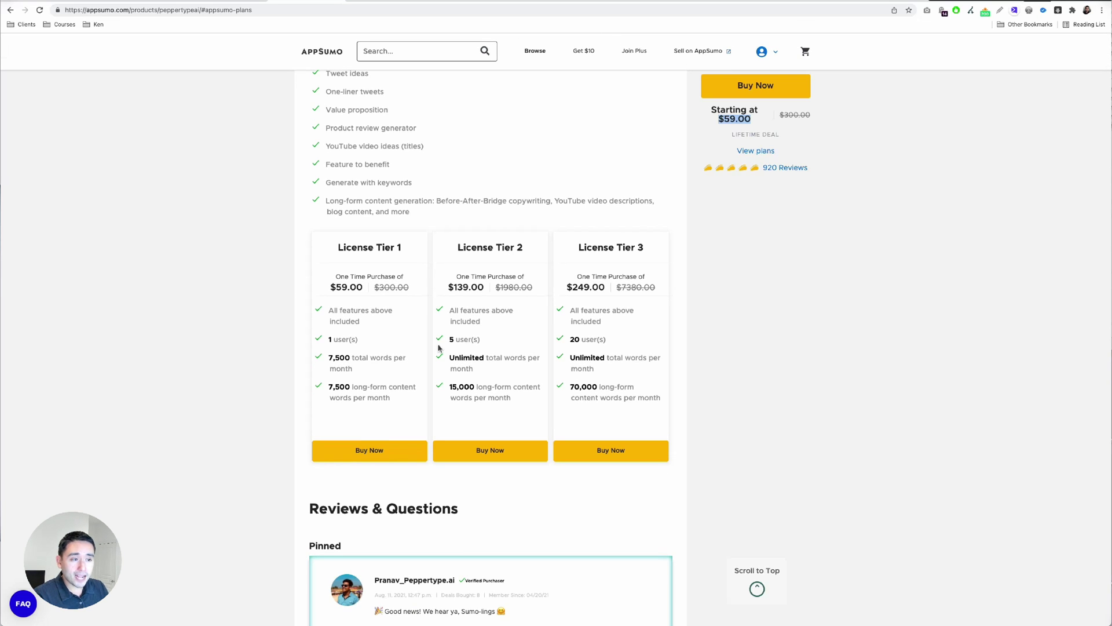
Highlight tier details: Tier 2's 5 users, Tier 3's 20 users, Tier 1 words, Tier 2 Unlimited words.
{"action": "left_click_drag", "start_coordinate": [448, 343], "coordinate": [471, 341]}
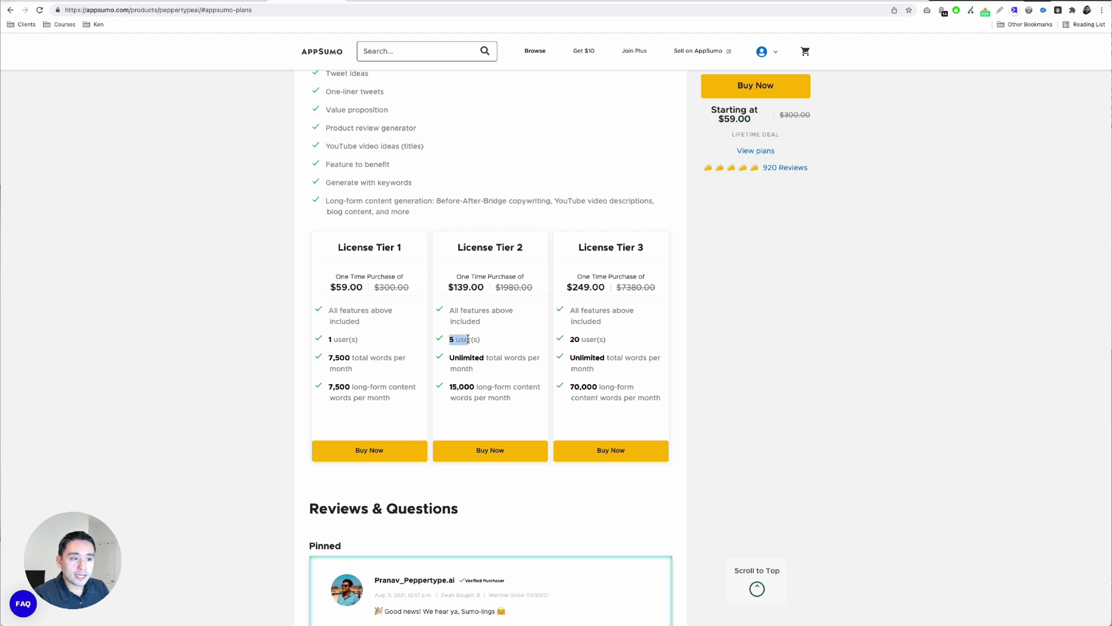
{"action": "left_click", "coordinate": [571, 340]}
{"action": "left_click_drag", "start_coordinate": [571, 340], "coordinate": [589, 340]}
{"action": "left_click", "coordinate": [592, 337]}
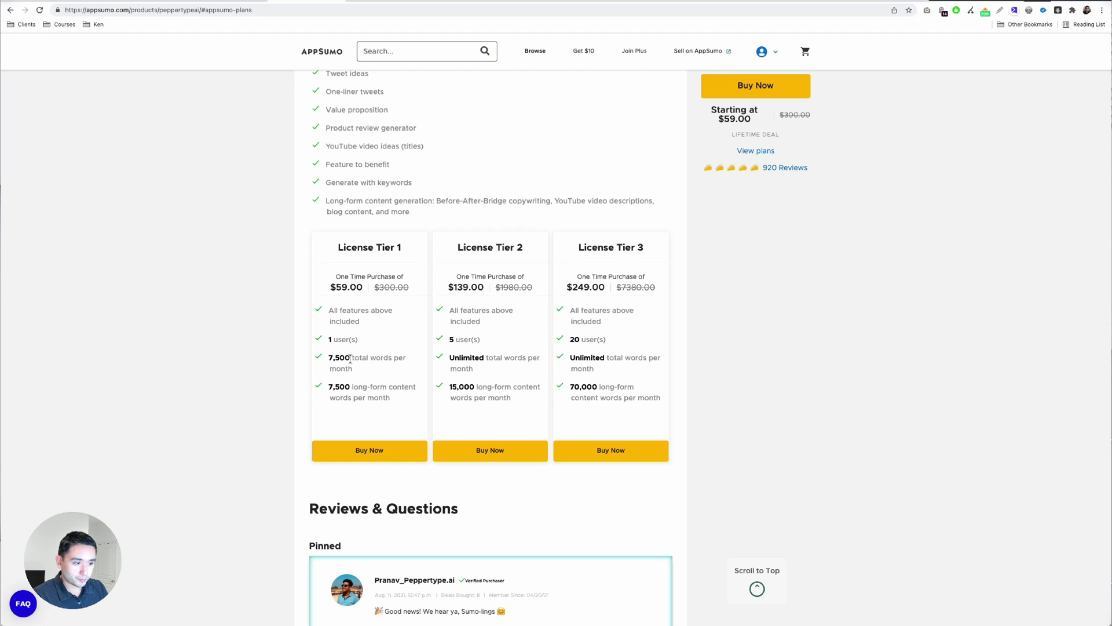
{"action": "left_click_drag", "start_coordinate": [352, 358], "coordinate": [408, 363]}
{"action": "left_click", "coordinate": [400, 367]}
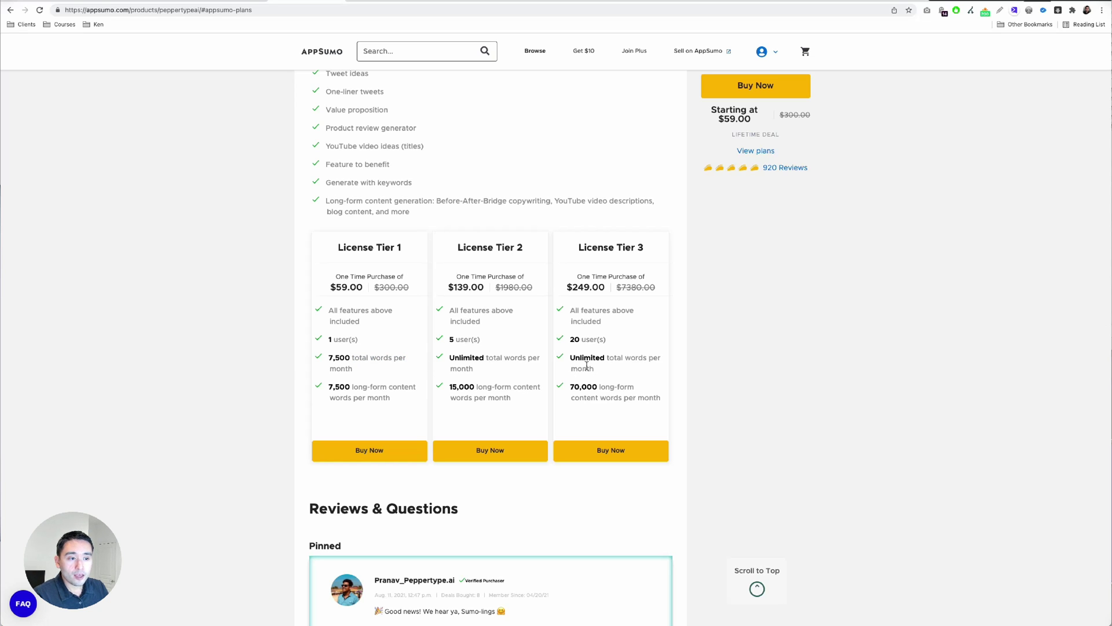
{"action": "left_click_drag", "start_coordinate": [497, 247], "coordinate": [530, 250]}
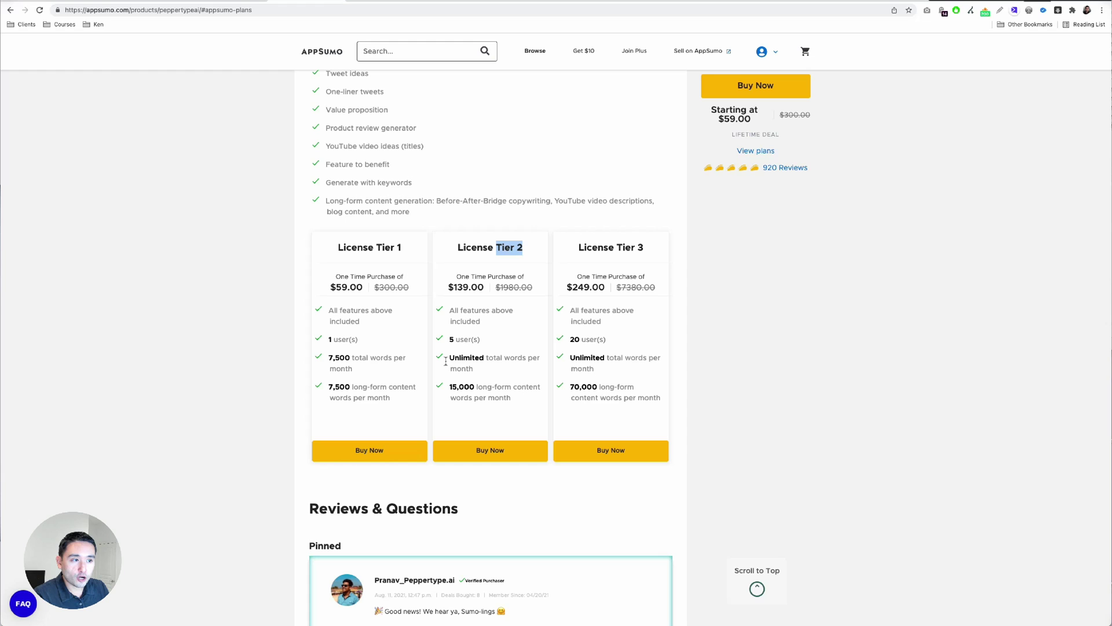
{"action": "left_click_drag", "start_coordinate": [450, 358], "coordinate": [514, 367]}
{"action": "left_click", "coordinate": [514, 367]}
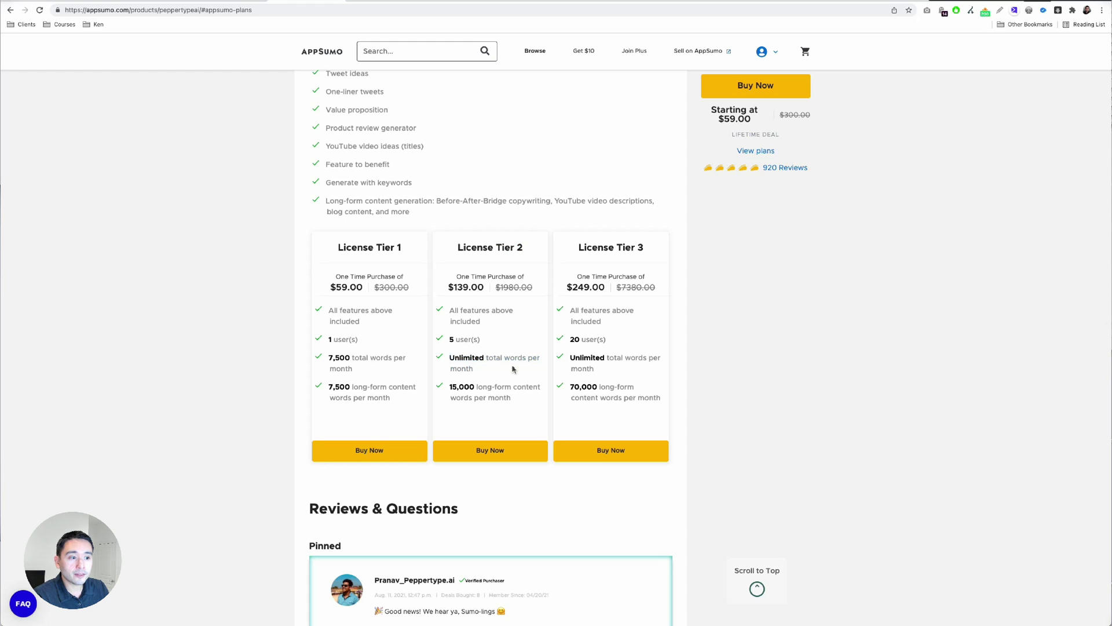
{"action": "left_click", "coordinate": [237, 0]}
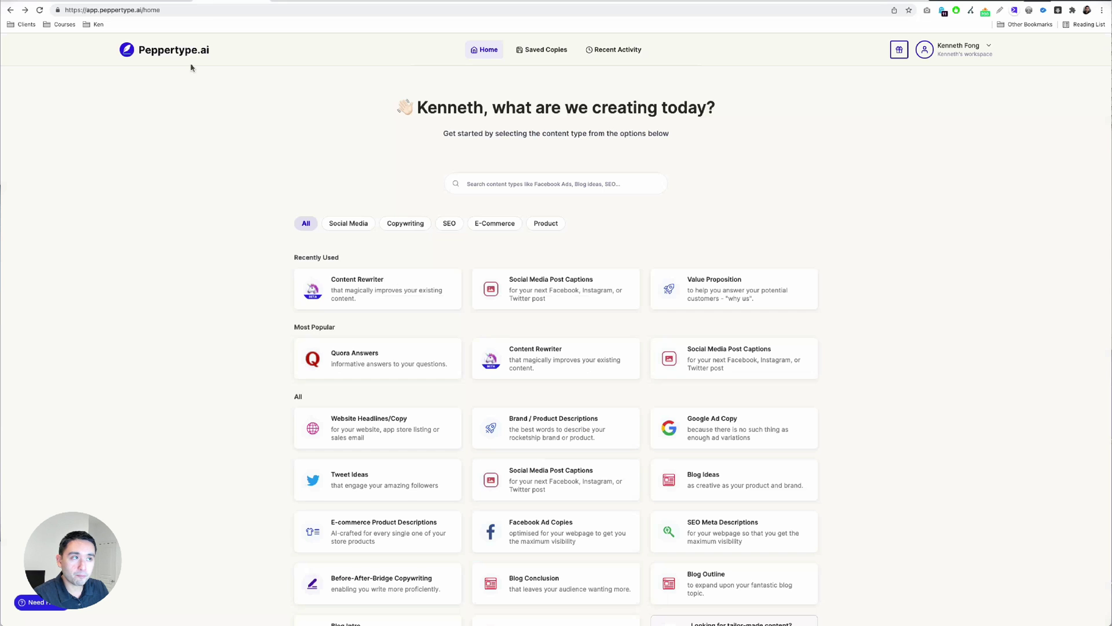
{"action": "scroll", "coordinate": [372, 272], "scroll_direction": "down", "scroll_amount": 1}
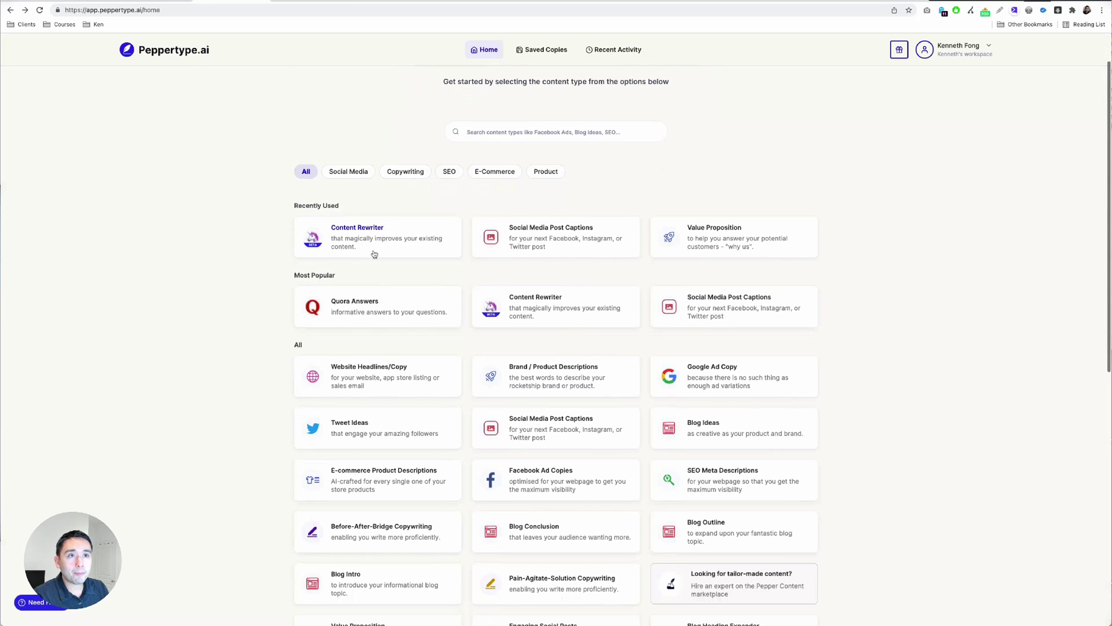
{"action": "left_click", "coordinate": [370, 310]}
{"action": "left_click", "coordinate": [353, 91]}
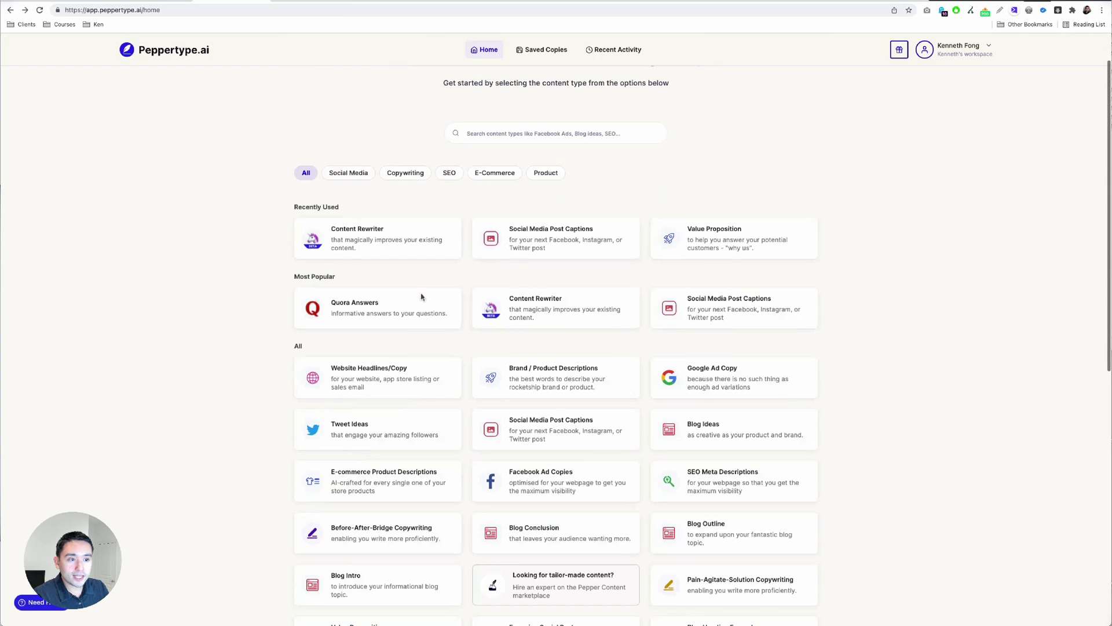
{"action": "scroll", "coordinate": [545, 347], "scroll_direction": "down", "scroll_amount": 4}
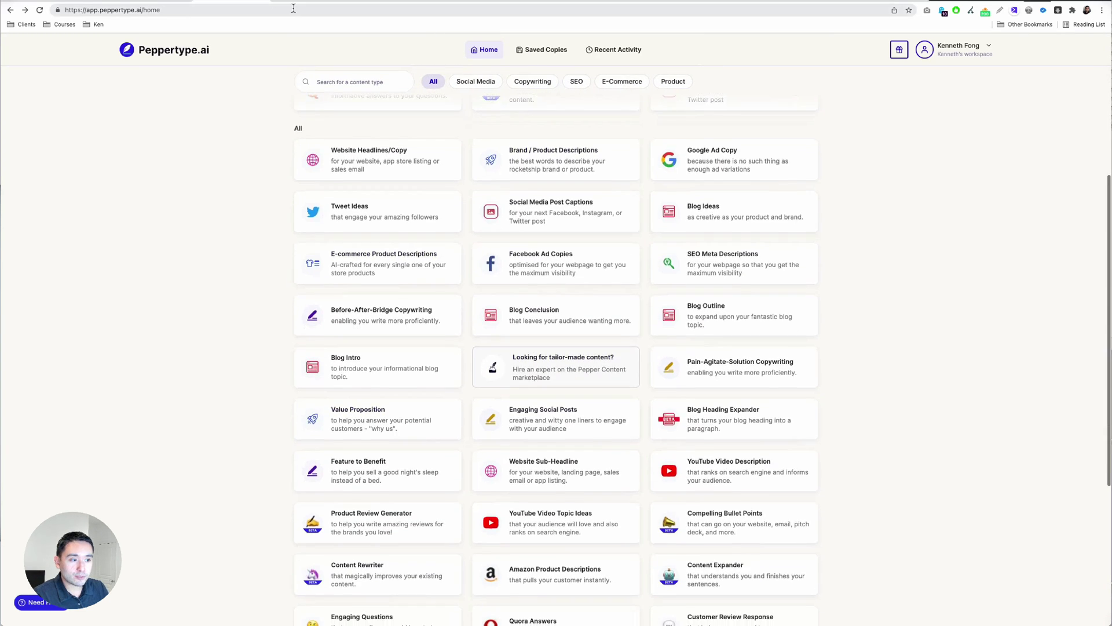
{"action": "left_click", "coordinate": [301, 4]}
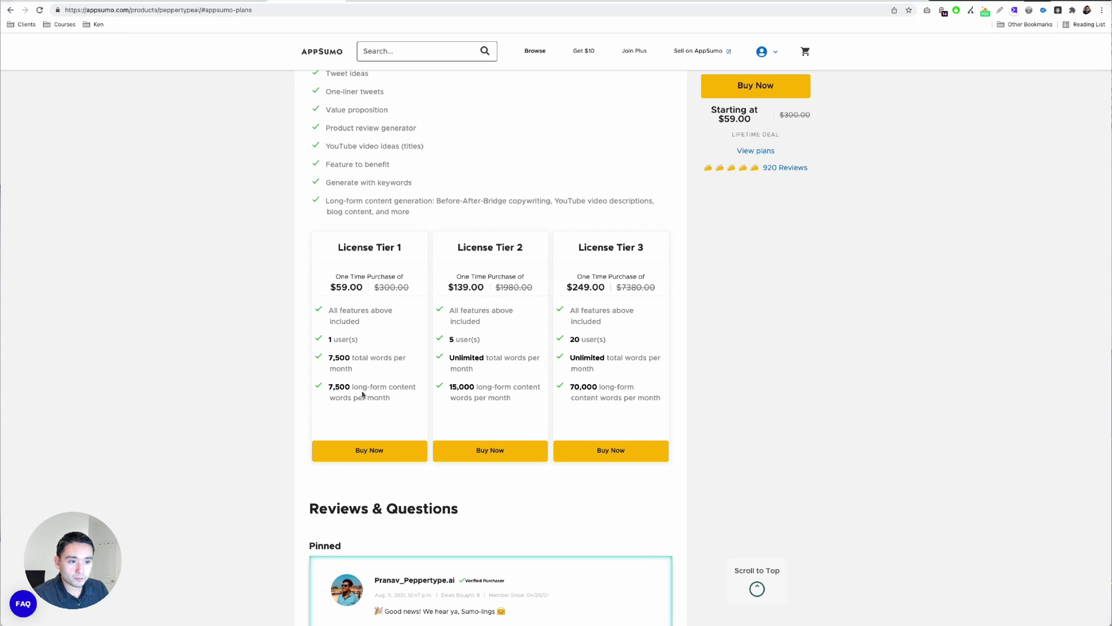
Highlight the long-form allowances, the Tier 2 and Tier 3 headings, and Tier 2's Unlimited words.
{"action": "left_click_drag", "start_coordinate": [353, 389], "coordinate": [405, 395]}
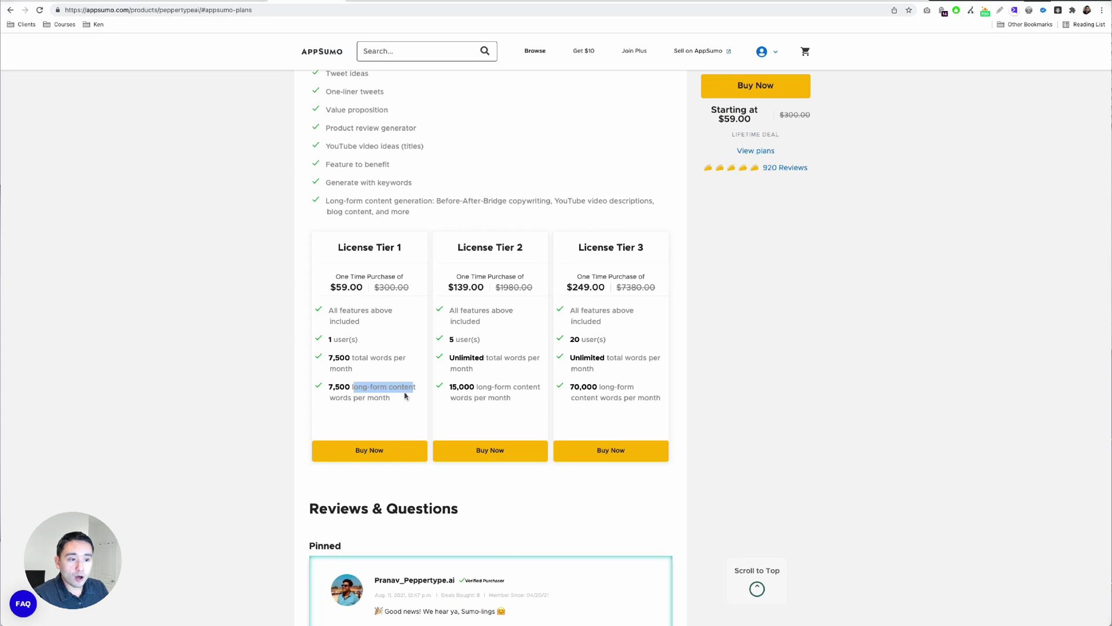
{"action": "left_click", "coordinate": [405, 396]}
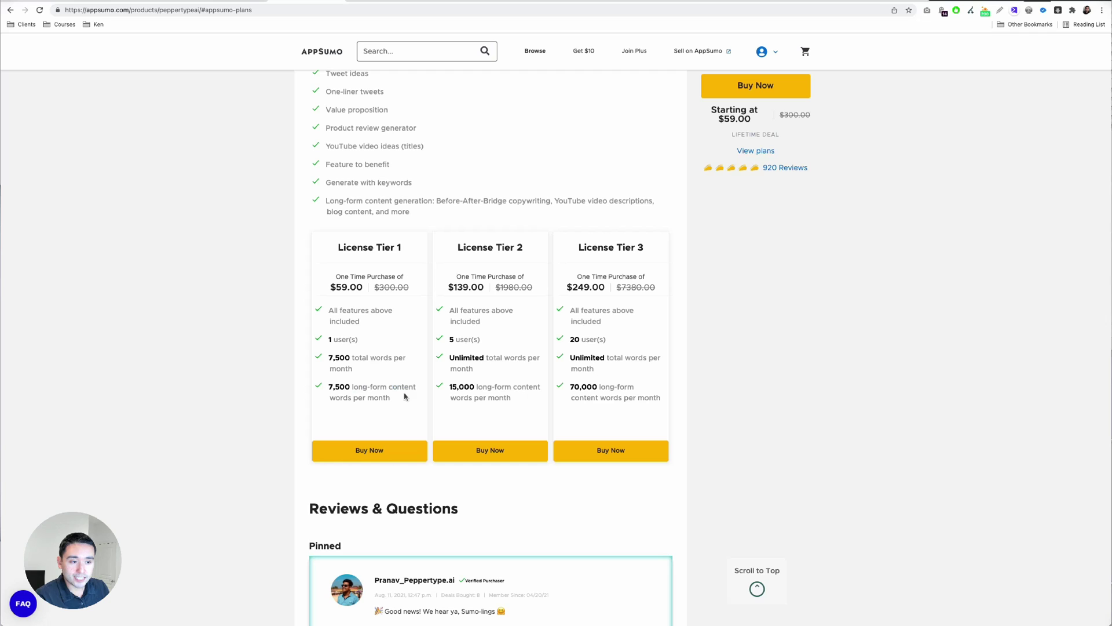
{"action": "left_click_drag", "start_coordinate": [328, 387], "coordinate": [464, 387]}
{"action": "left_click", "coordinate": [375, 394]}
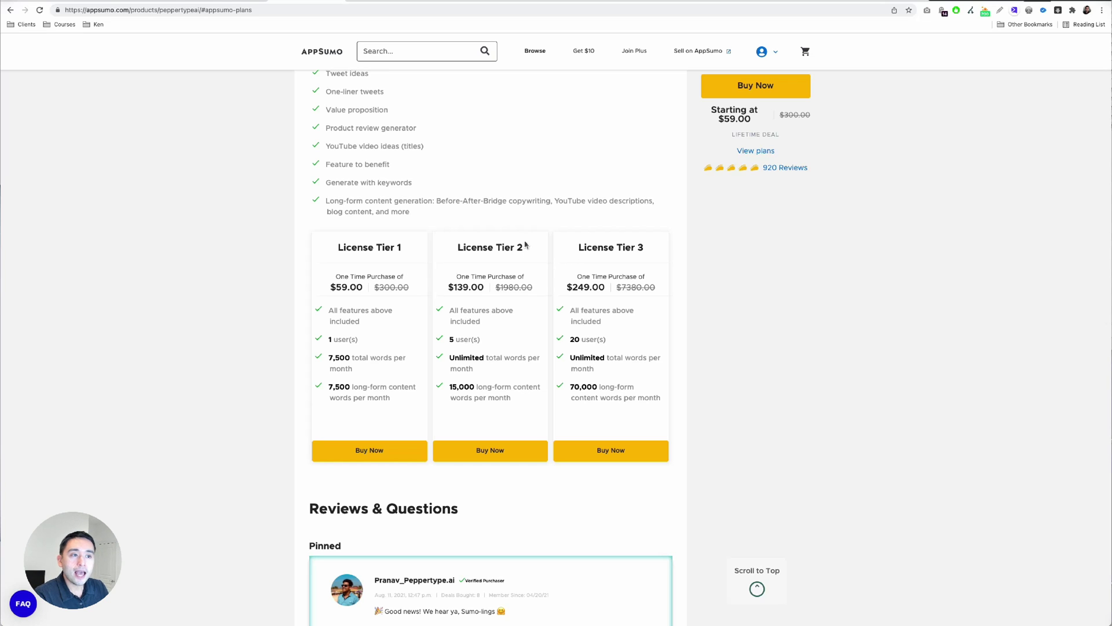
{"action": "left_click_drag", "start_coordinate": [455, 249], "coordinate": [643, 246]}
{"action": "left_click", "coordinate": [624, 243]}
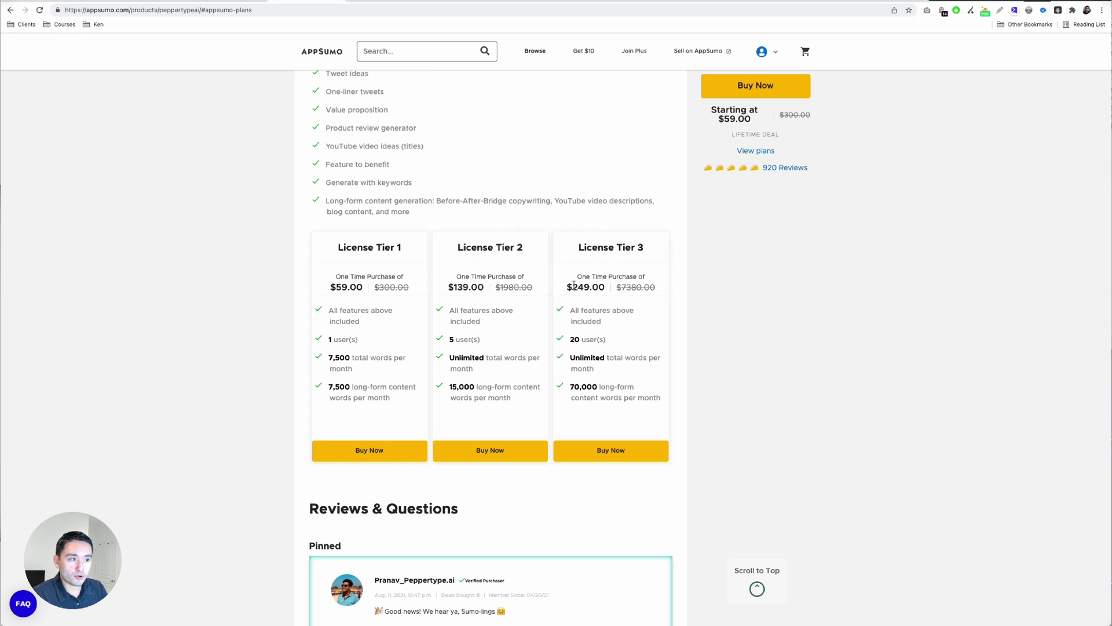
{"action": "left_click_drag", "start_coordinate": [451, 358], "coordinate": [518, 371]}
{"action": "left_click", "coordinate": [519, 371]}
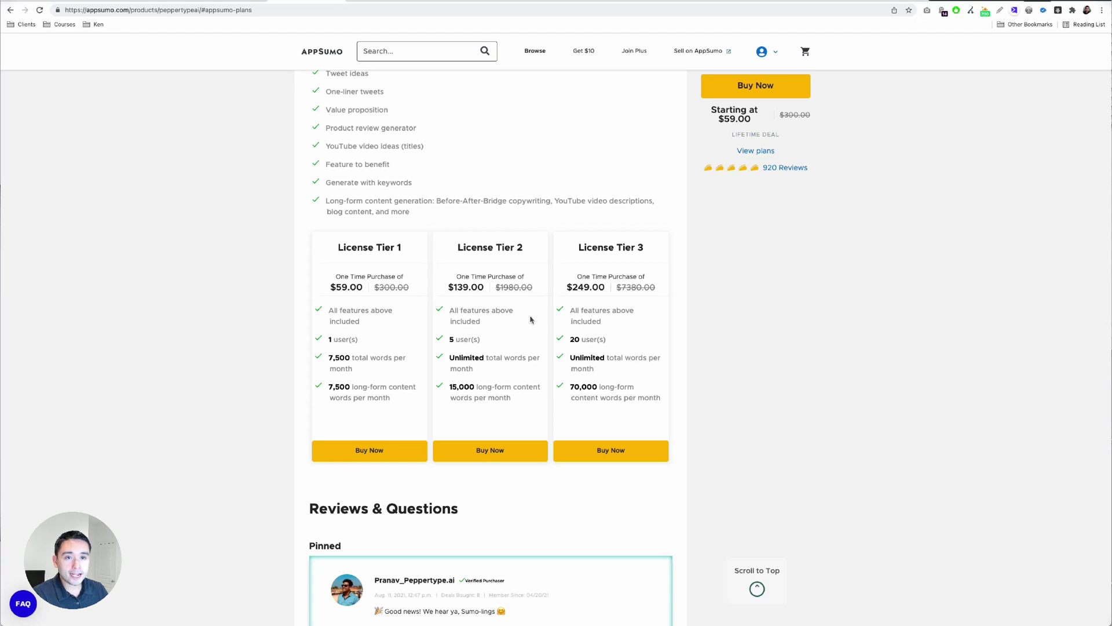
Highlight Tier 2's 15,000 long-form words and the Tier 3 heading, then switch to Predis.ai.
{"action": "left_click_drag", "start_coordinate": [450, 387], "coordinate": [532, 400]}
{"action": "left_click", "coordinate": [532, 400]}
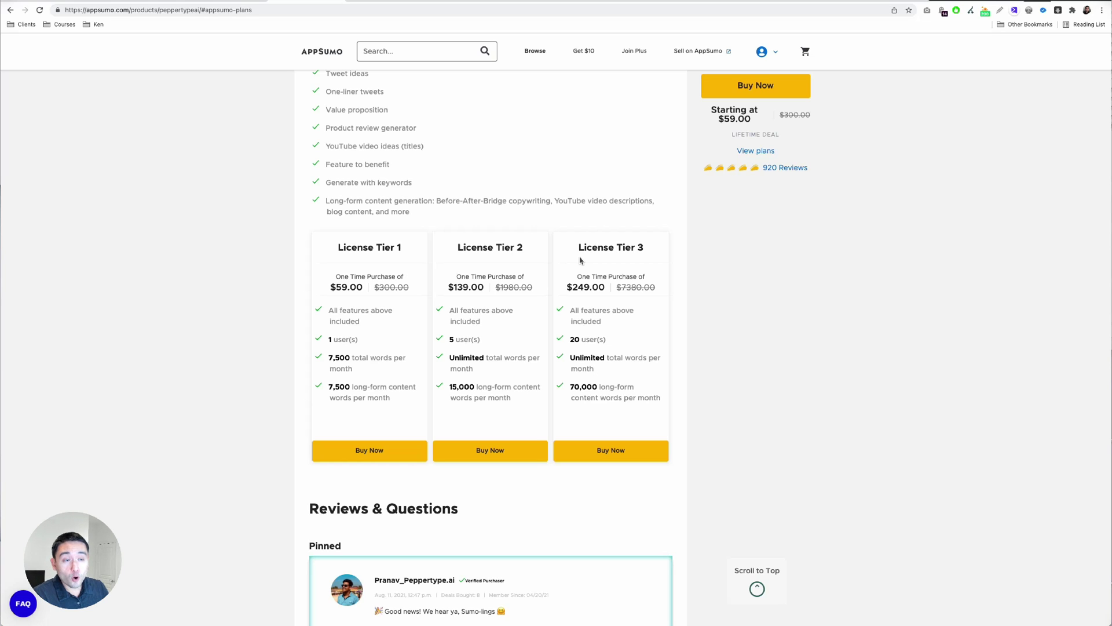
{"action": "left_click_drag", "start_coordinate": [577, 245], "coordinate": [650, 249]}
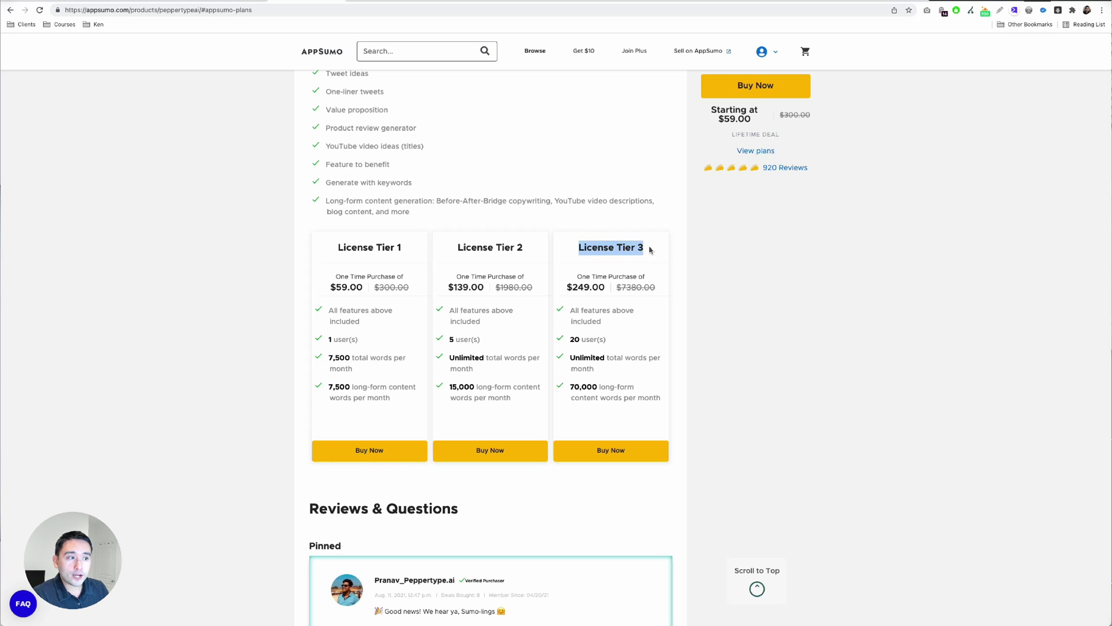
{"action": "left_click", "coordinate": [651, 249]}
{"action": "scroll", "coordinate": [652, 257], "scroll_direction": "up", "scroll_amount": 6}
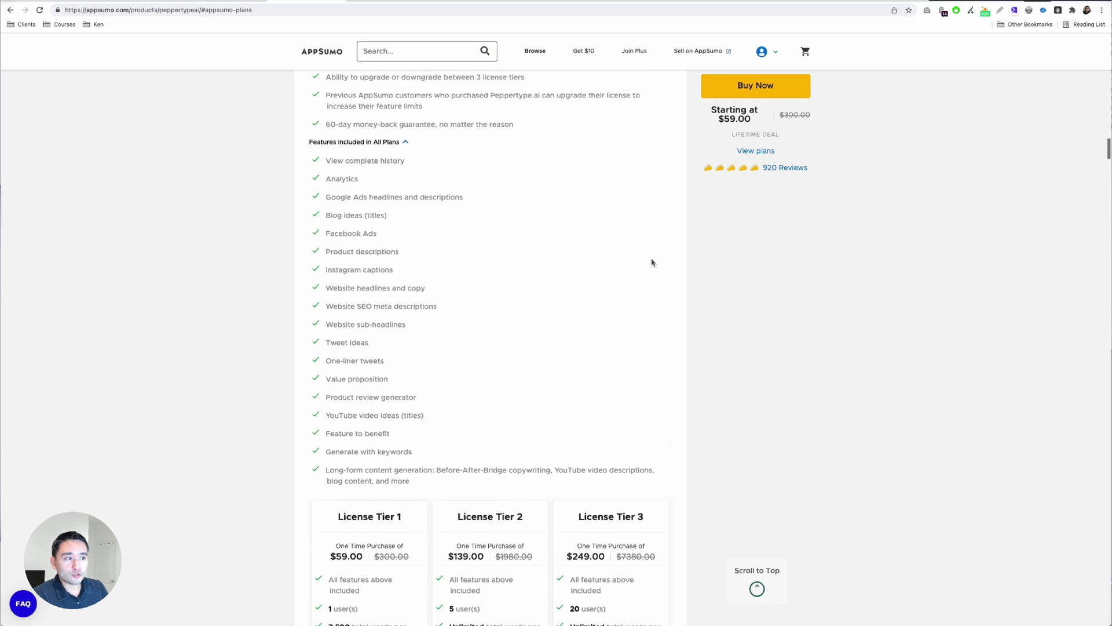
{"action": "scroll", "coordinate": [659, 256], "scroll_direction": "up", "scroll_amount": 2}
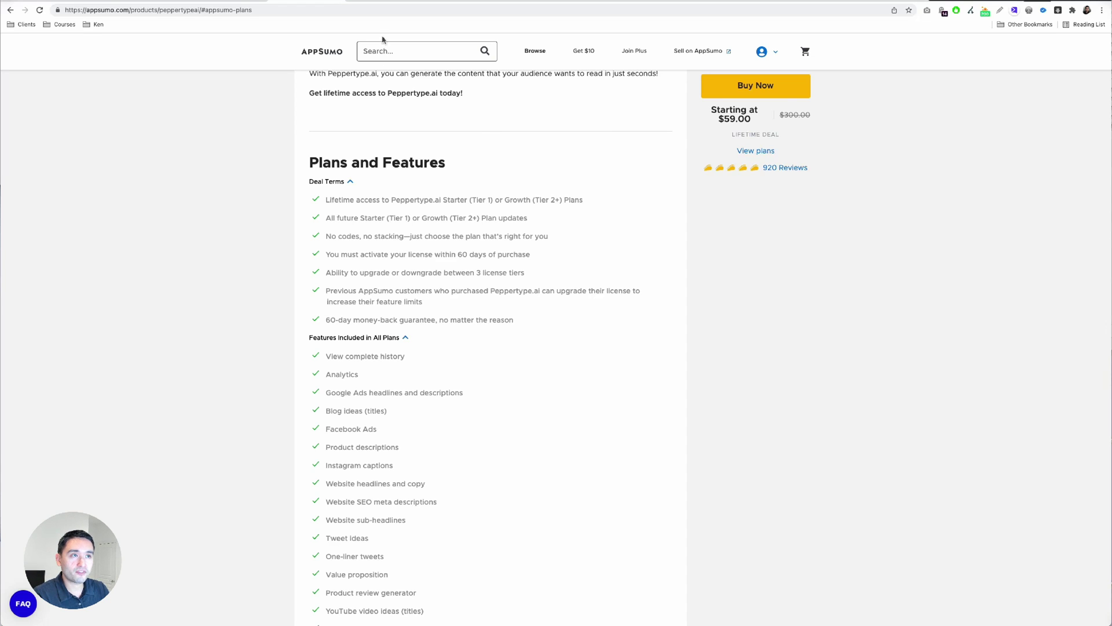
{"action": "left_click", "coordinate": [382, 0]}
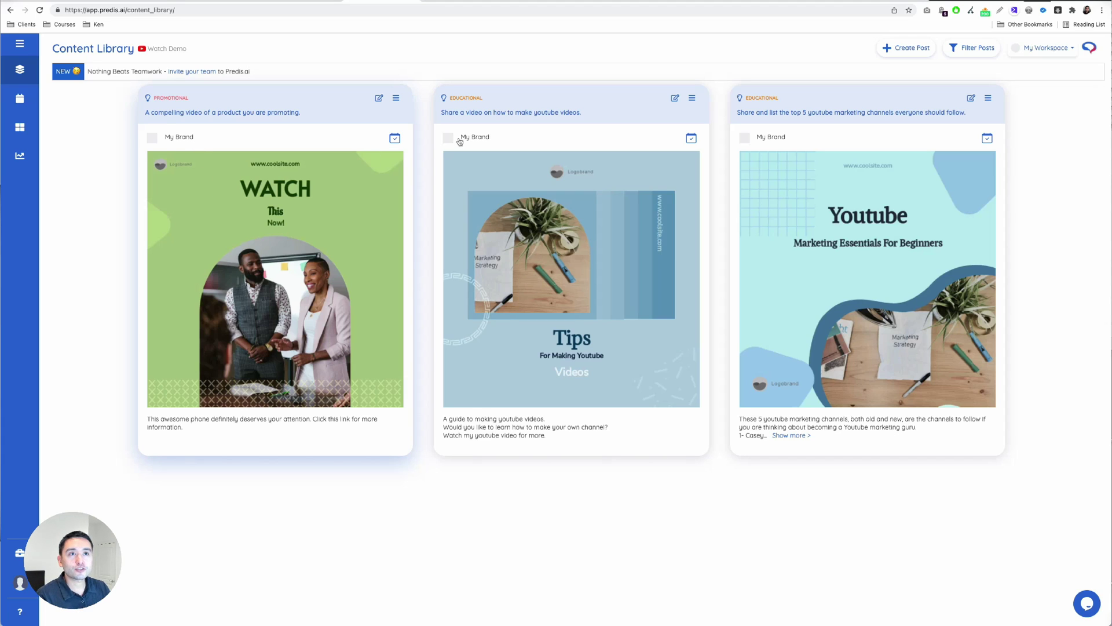
Start a new post in Predis.ai with the one-liner 'affiliate marketing on youtube'.
{"action": "left_click", "coordinate": [902, 49]}
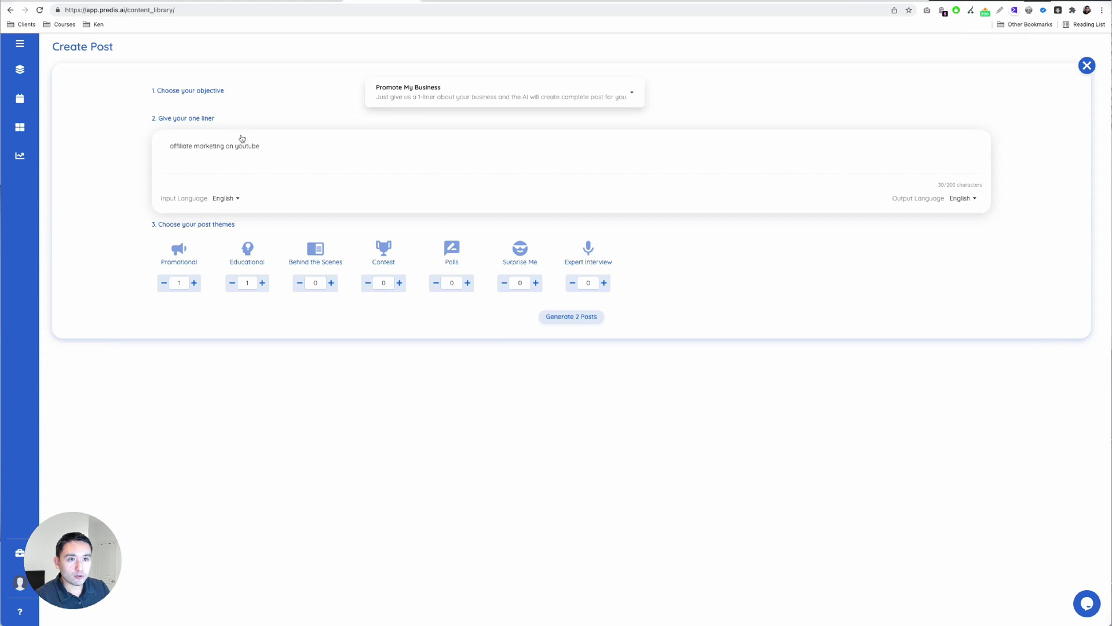
Set Promotional and Educational to 2 each and generate the four YouTube affiliate-marketing posts.
{"action": "left_click", "coordinate": [194, 283]}
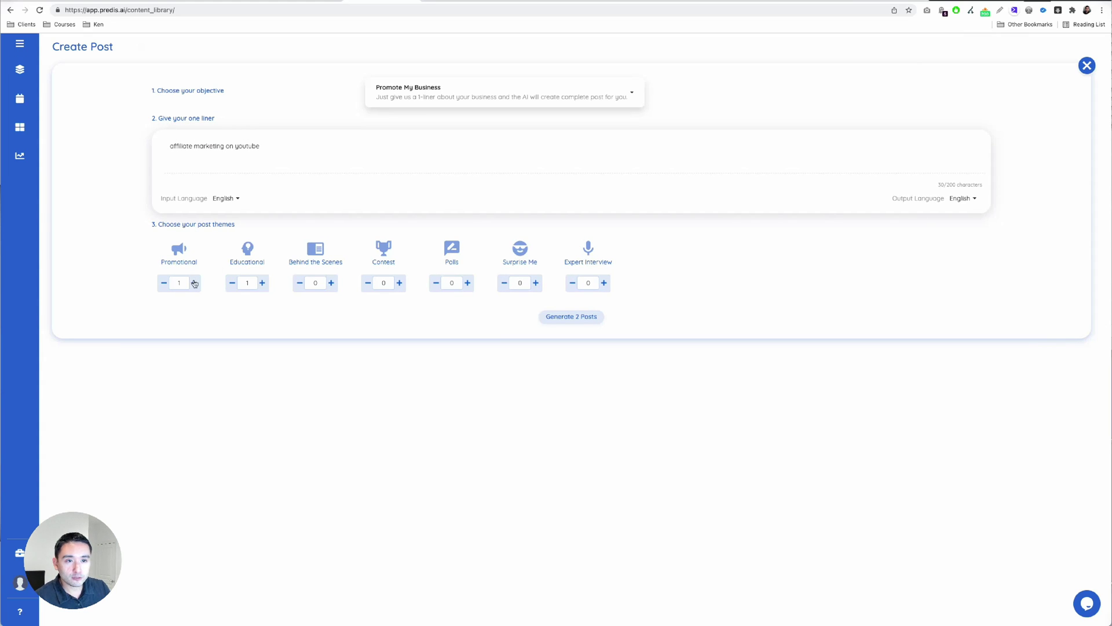
{"action": "left_click", "coordinate": [262, 282]}
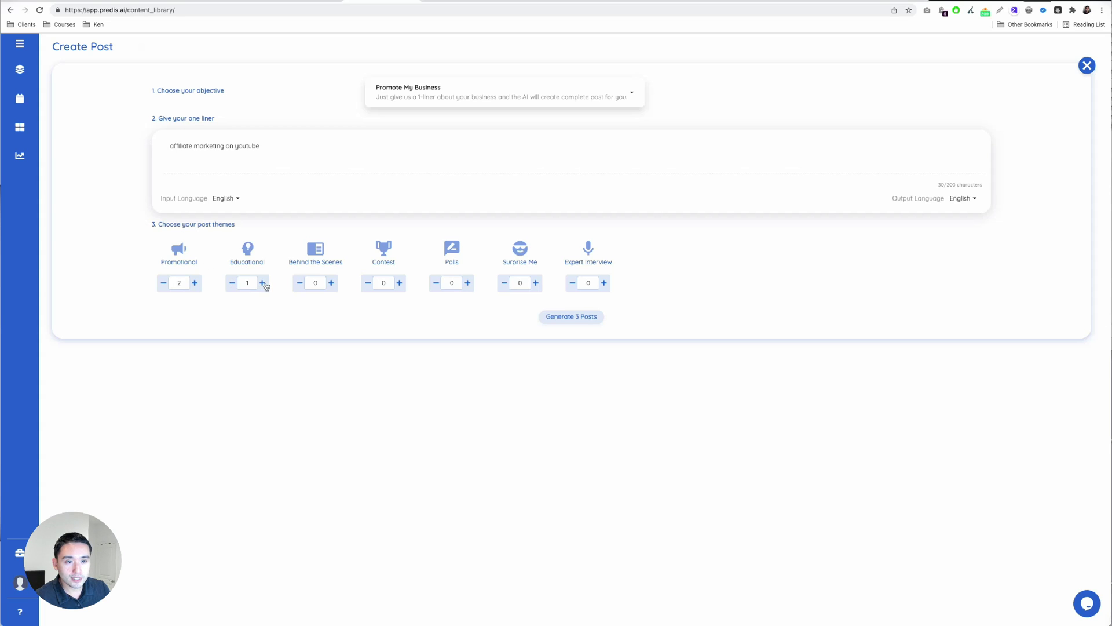
{"action": "left_click", "coordinate": [570, 318]}
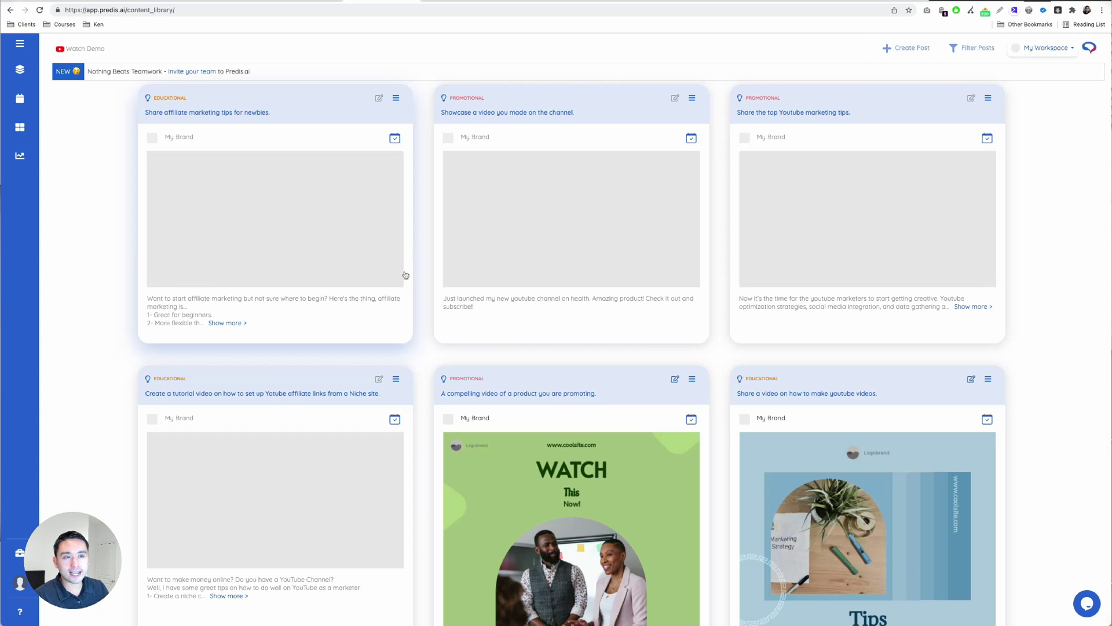
Scroll through the Content Library grid until the new post images finish loading.
{"action": "scroll", "coordinate": [406, 274], "scroll_direction": "down", "scroll_amount": 1}
{"action": "scroll", "coordinate": [405, 275], "scroll_direction": "down", "scroll_amount": 3}
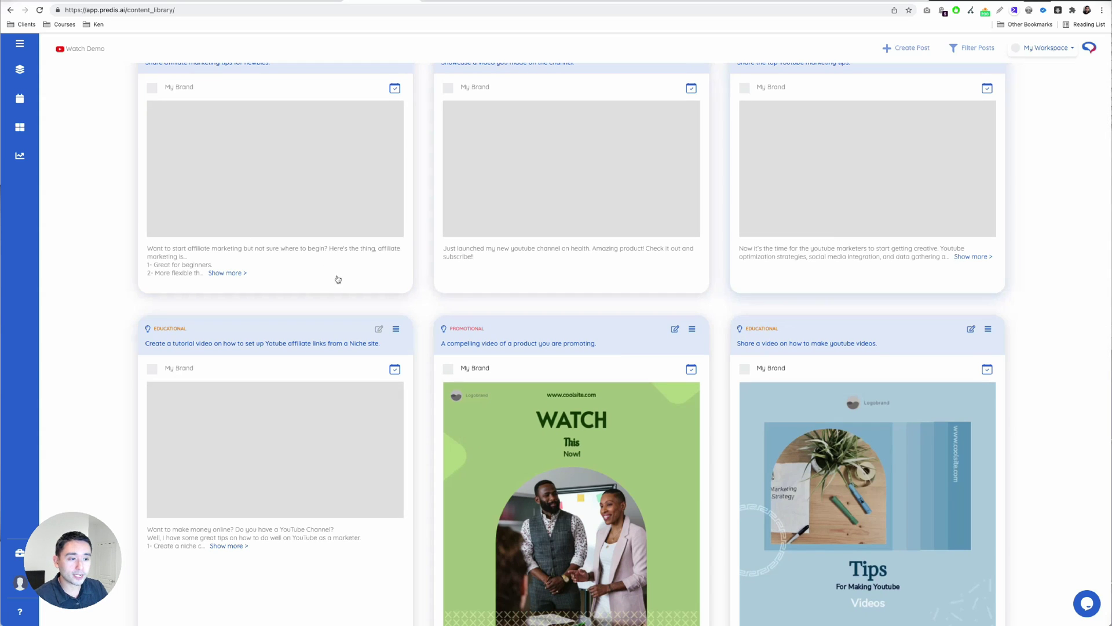
{"action": "scroll", "coordinate": [371, 420], "scroll_direction": "down", "scroll_amount": 7}
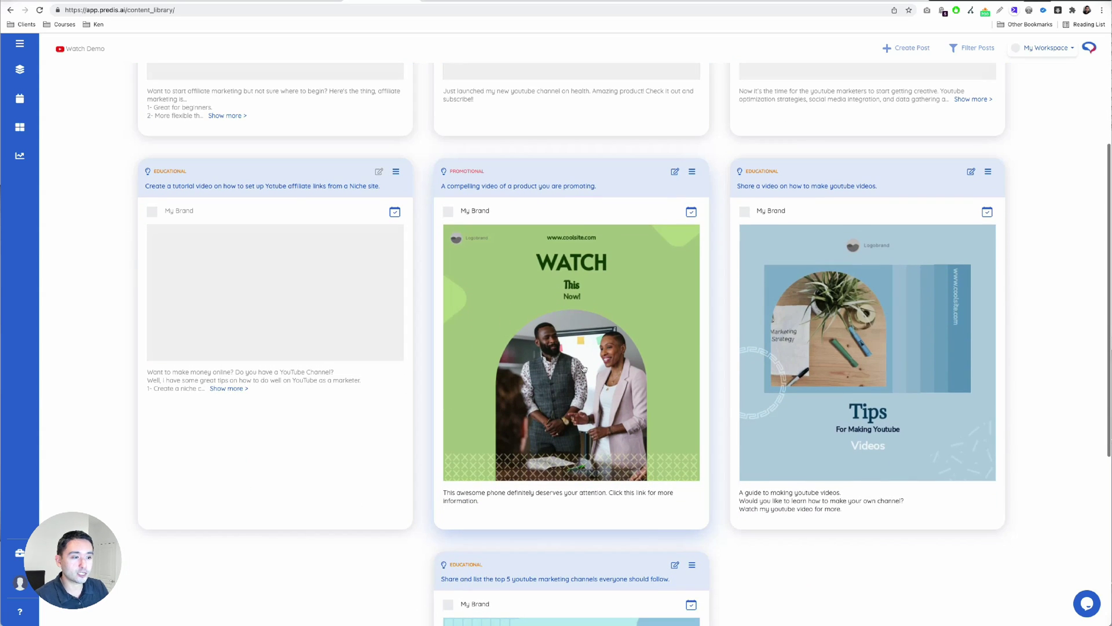
{"action": "scroll", "coordinate": [785, 351], "scroll_direction": "down", "scroll_amount": 8}
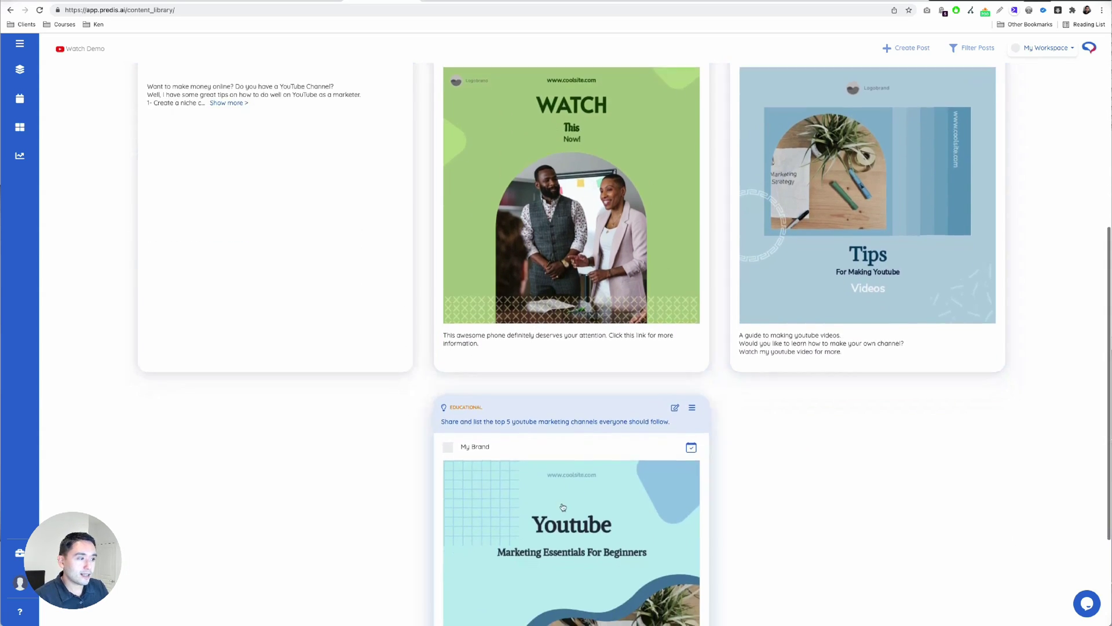
{"action": "scroll", "coordinate": [491, 382], "scroll_direction": "up", "scroll_amount": 14}
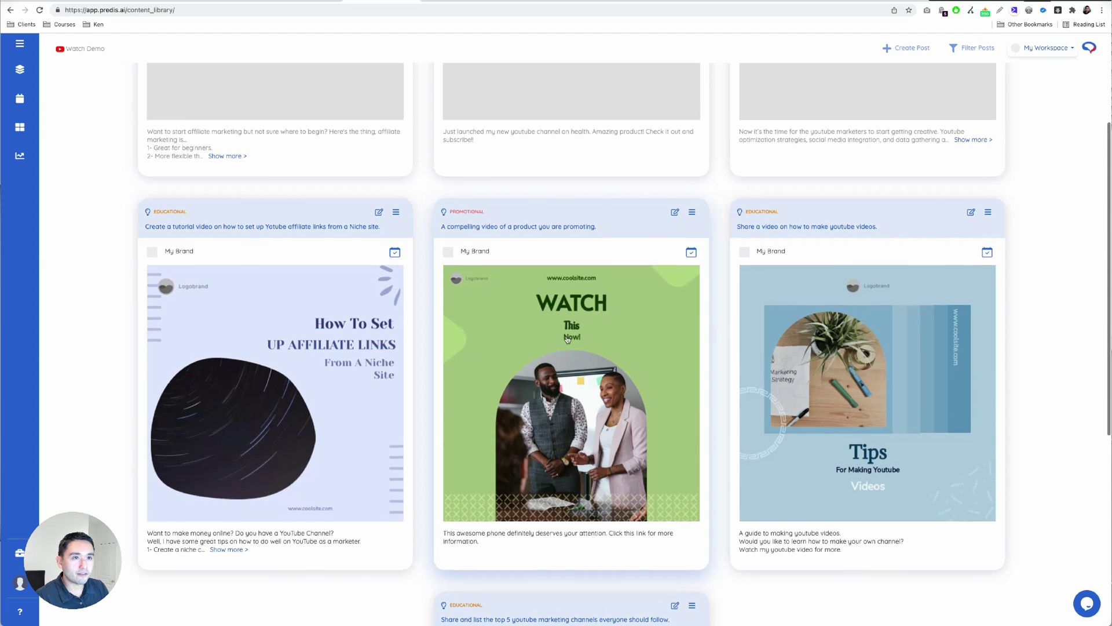
{"action": "scroll", "coordinate": [580, 347], "scroll_direction": "down", "scroll_amount": 4}
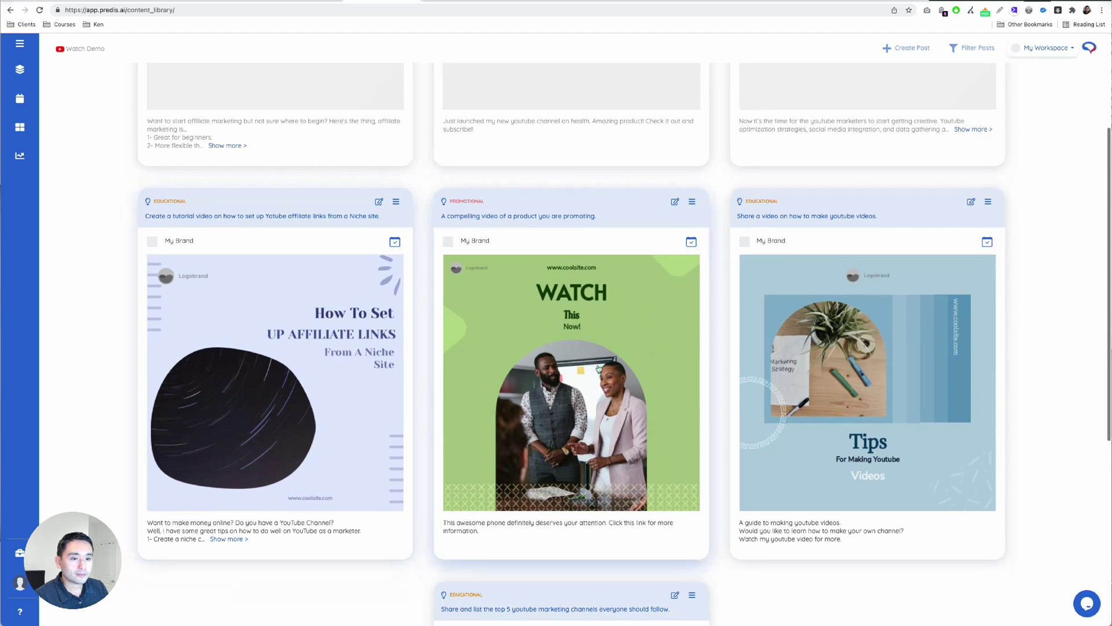
Open the WATCH promotional post and generate more caption options.
{"action": "left_click", "coordinate": [593, 346]}
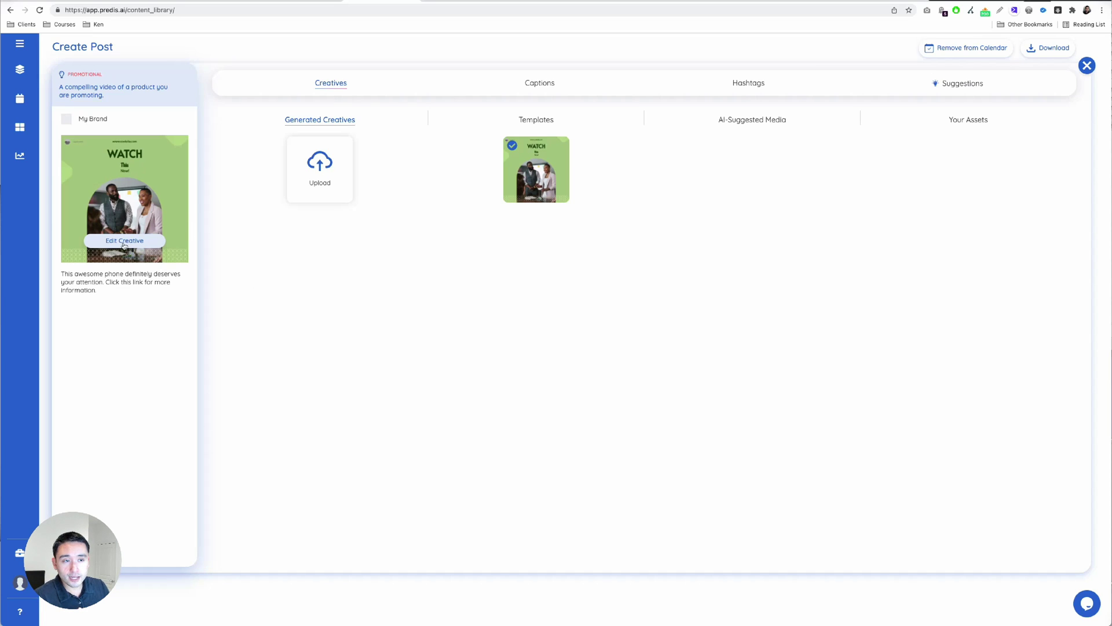
{"action": "left_click", "coordinate": [533, 85]}
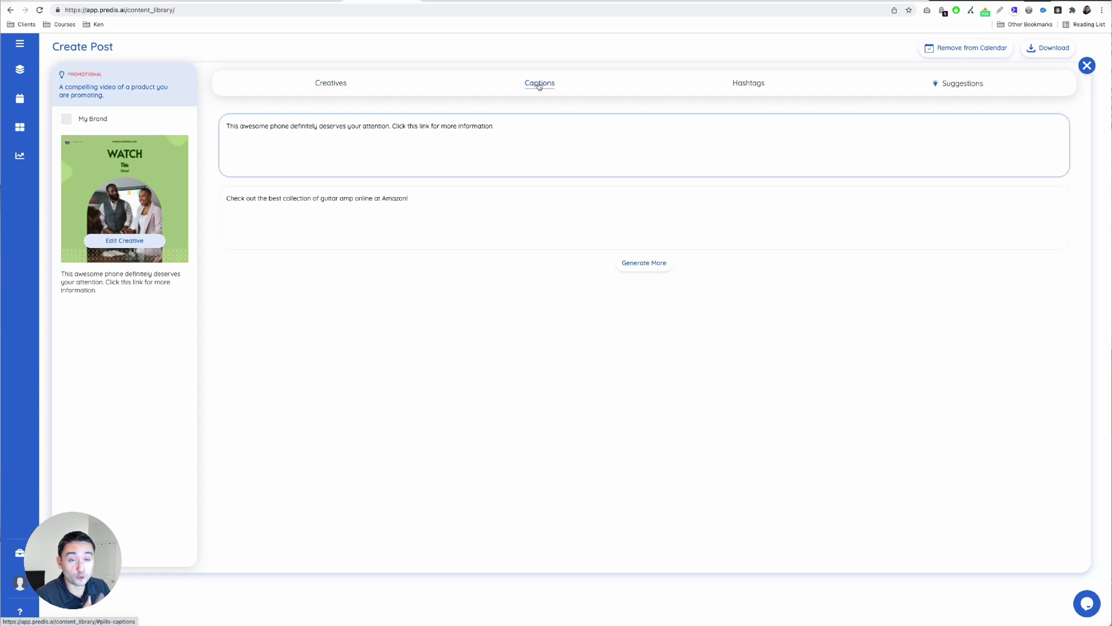
{"action": "left_click", "coordinate": [503, 127]}
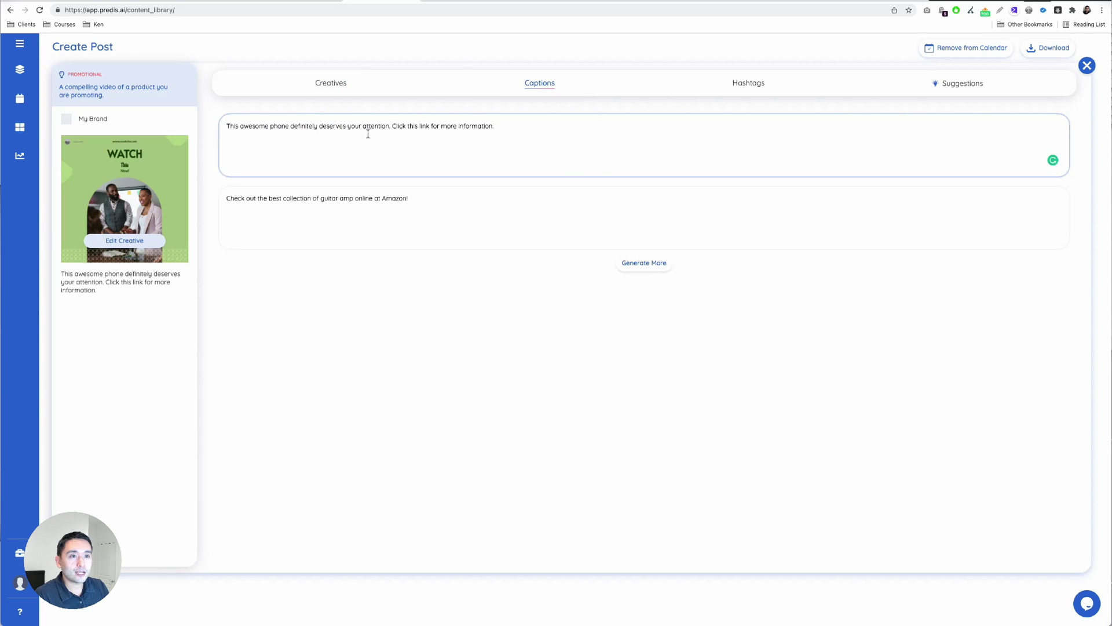
{"action": "left_click", "coordinate": [641, 269]}
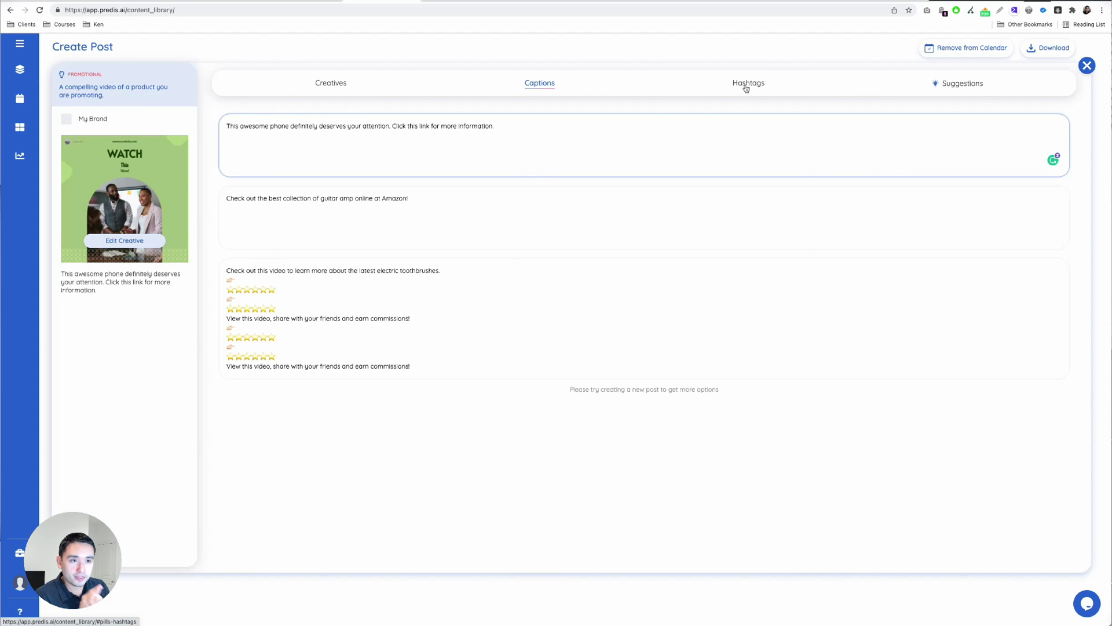
Add #coolgadgets, #tech, #mobilephone, #technologyrocks and #innovativeideas, check Suggestions, and close the editor.
{"action": "left_click", "coordinate": [746, 88]}
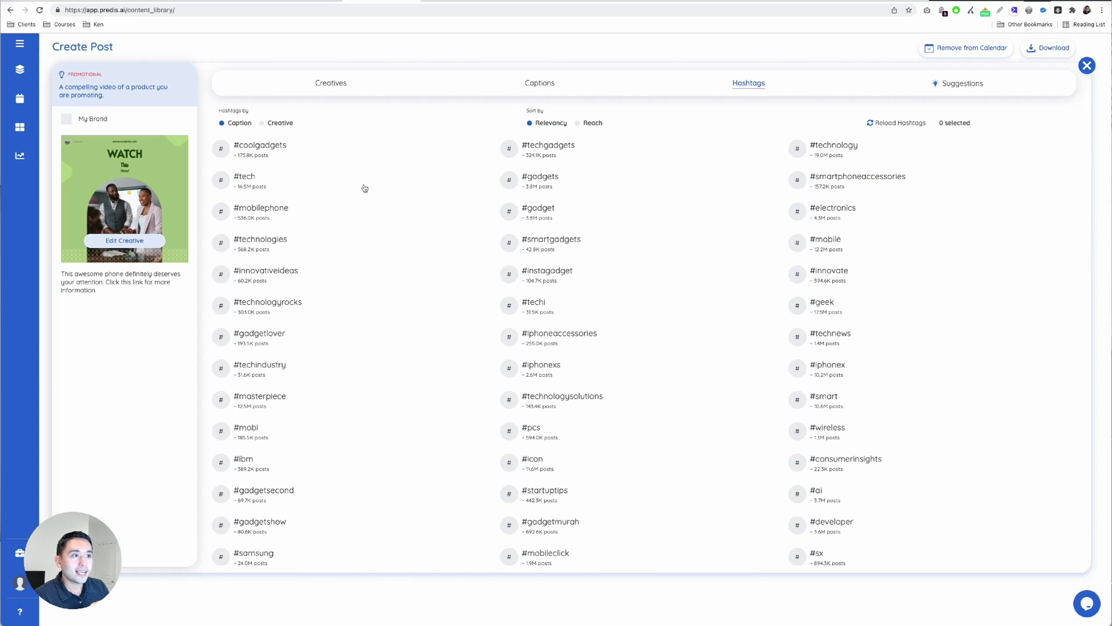
{"action": "left_click", "coordinate": [250, 149]}
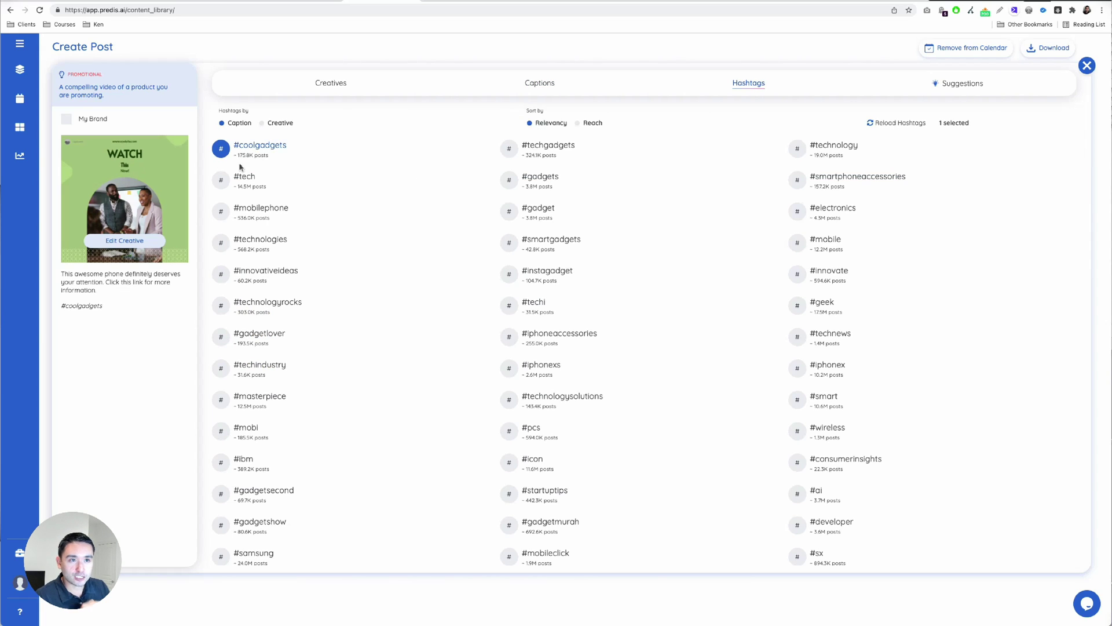
{"action": "left_click", "coordinate": [240, 178]}
{"action": "left_click", "coordinate": [244, 218]}
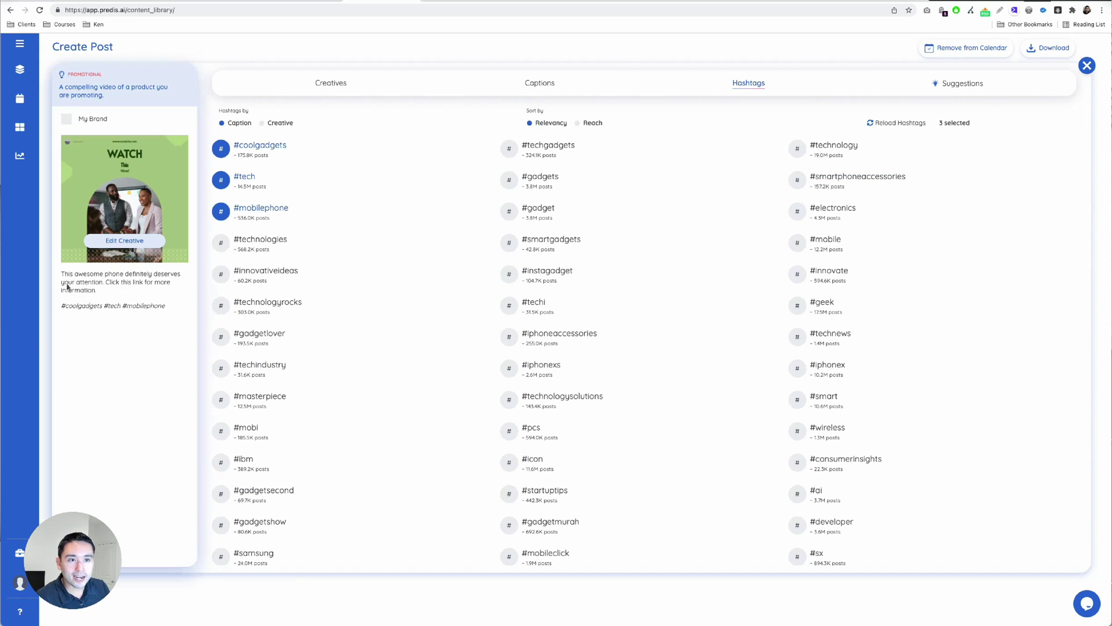
{"action": "left_click_drag", "start_coordinate": [148, 315], "coordinate": [122, 312]}
{"action": "left_click", "coordinate": [270, 304]}
{"action": "left_click", "coordinate": [265, 270]}
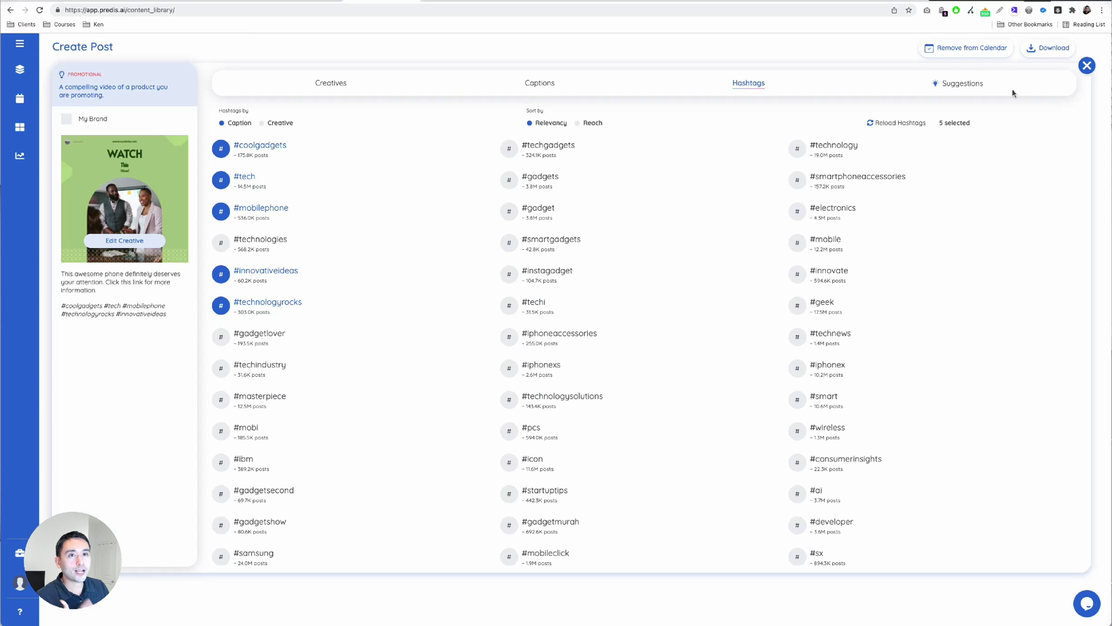
{"action": "left_click", "coordinate": [970, 86]}
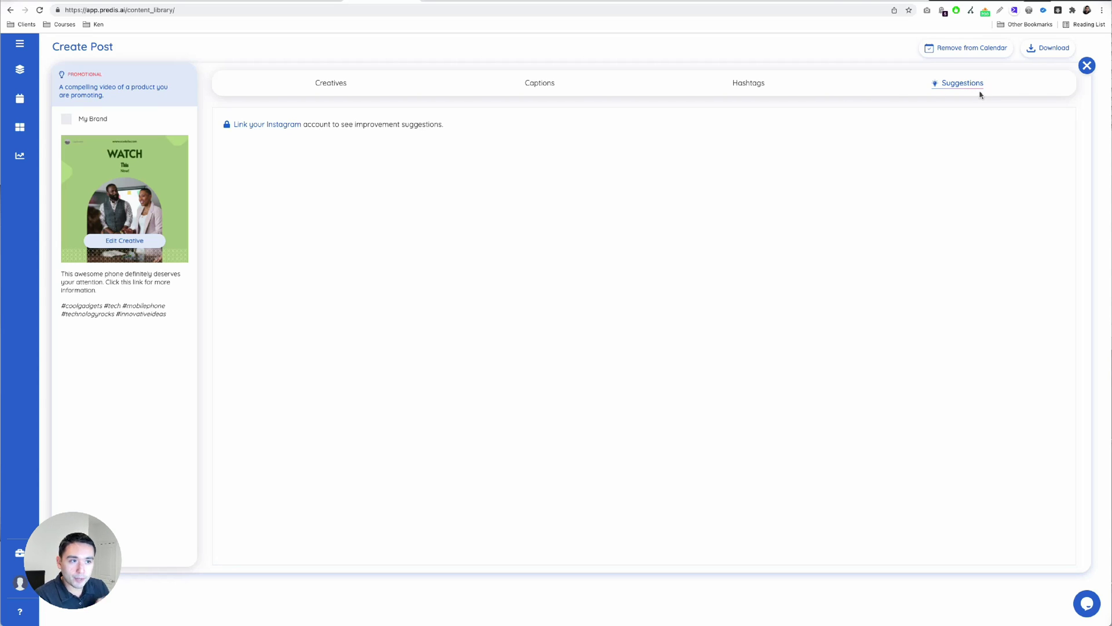
{"action": "left_click", "coordinate": [1088, 65]}
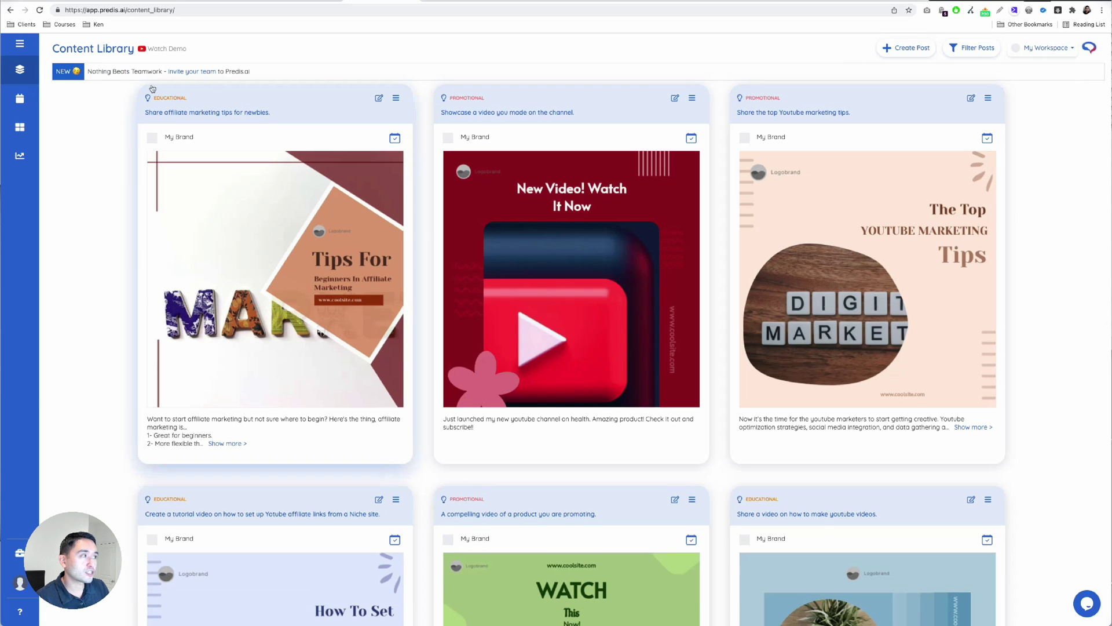
Visit Content Calendar, E-Commerce/Media, Competitor Analysis and Content Library, then switch to AppSumo's Predis.ai deal.
{"action": "mouse_move", "coordinate": [19, 98]}
{"action": "left_click", "coordinate": [55, 98]}
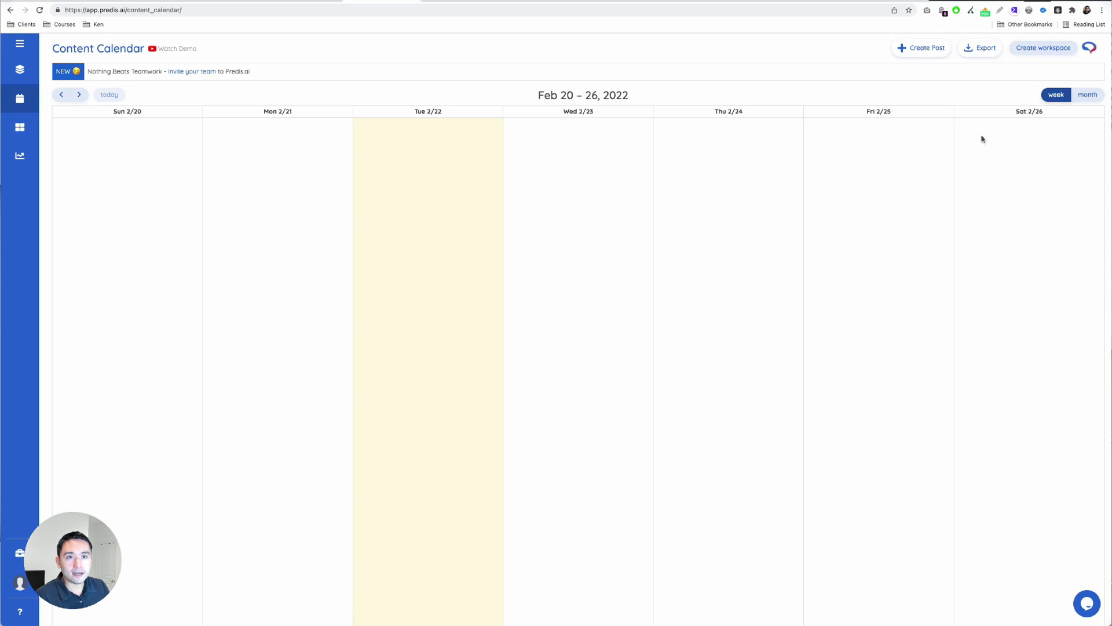
{"action": "left_click", "coordinate": [148, 121]}
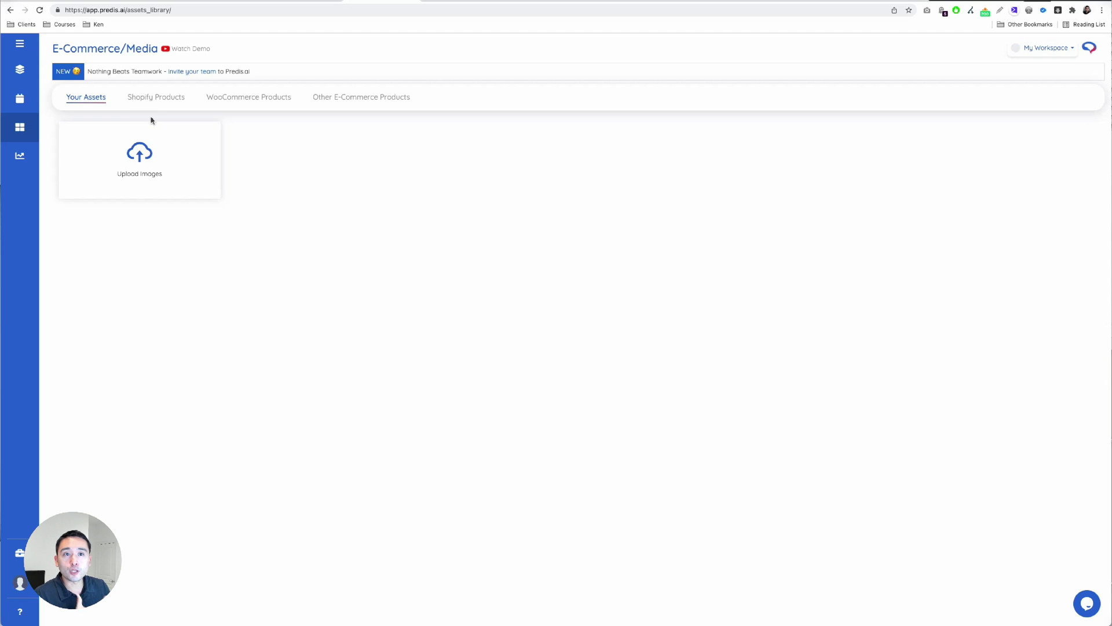
{"action": "mouse_move", "coordinate": [19, 158]}
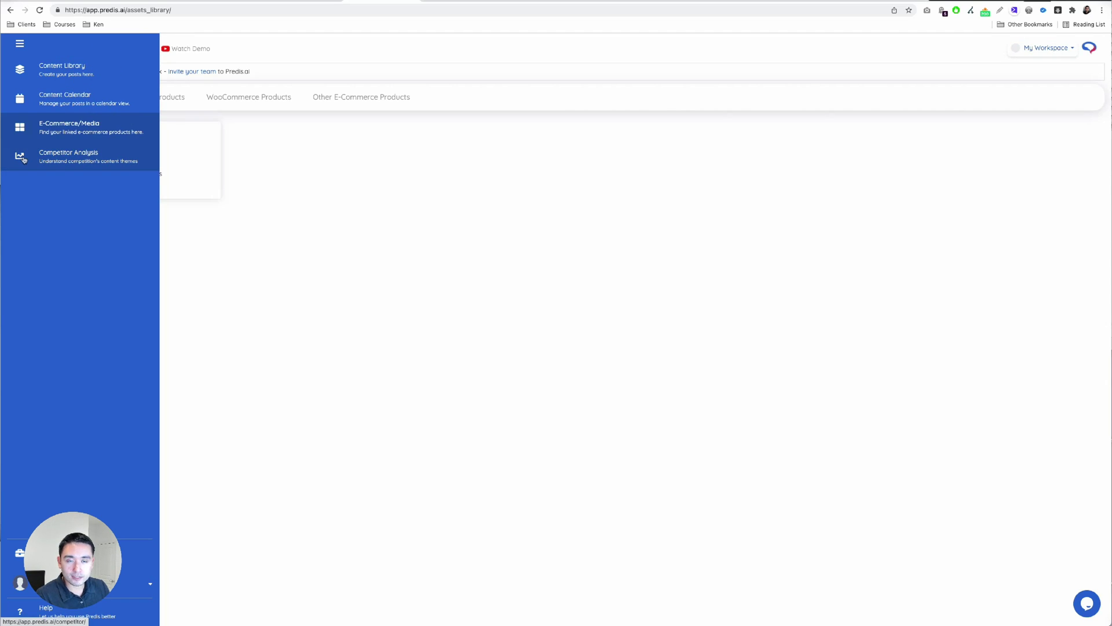
{"action": "left_click", "coordinate": [23, 160]}
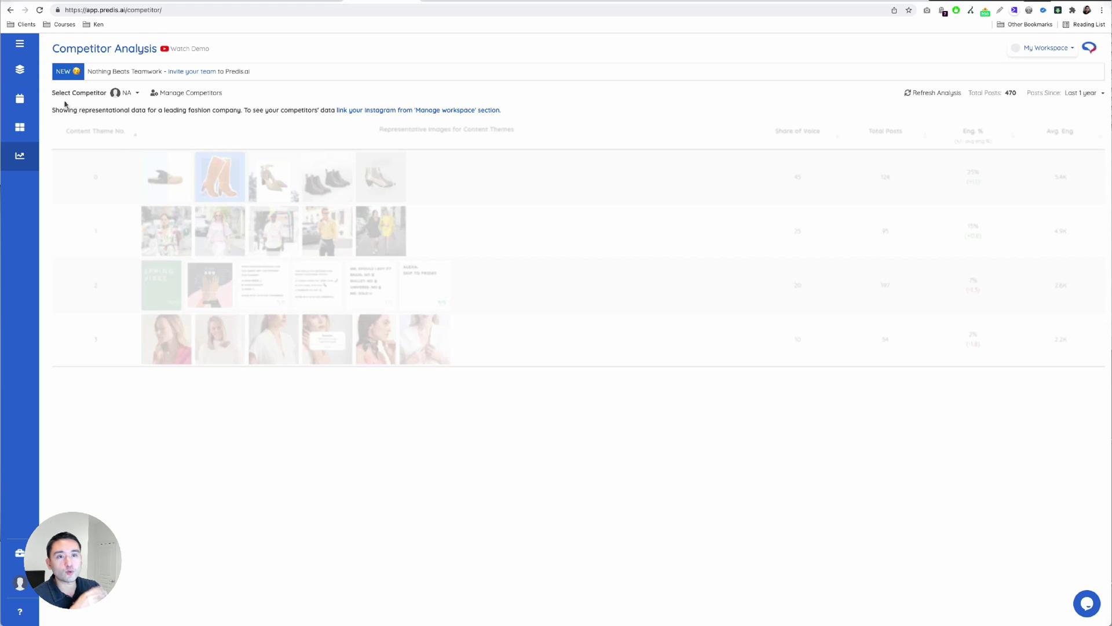
{"action": "left_click", "coordinate": [20, 44]}
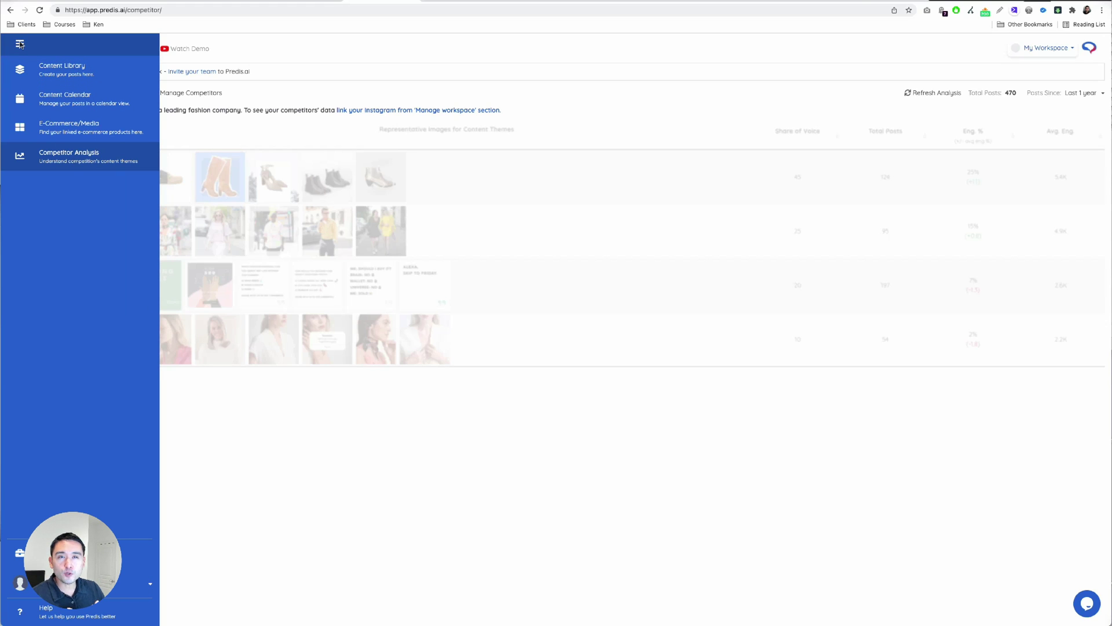
{"action": "left_click", "coordinate": [58, 70]}
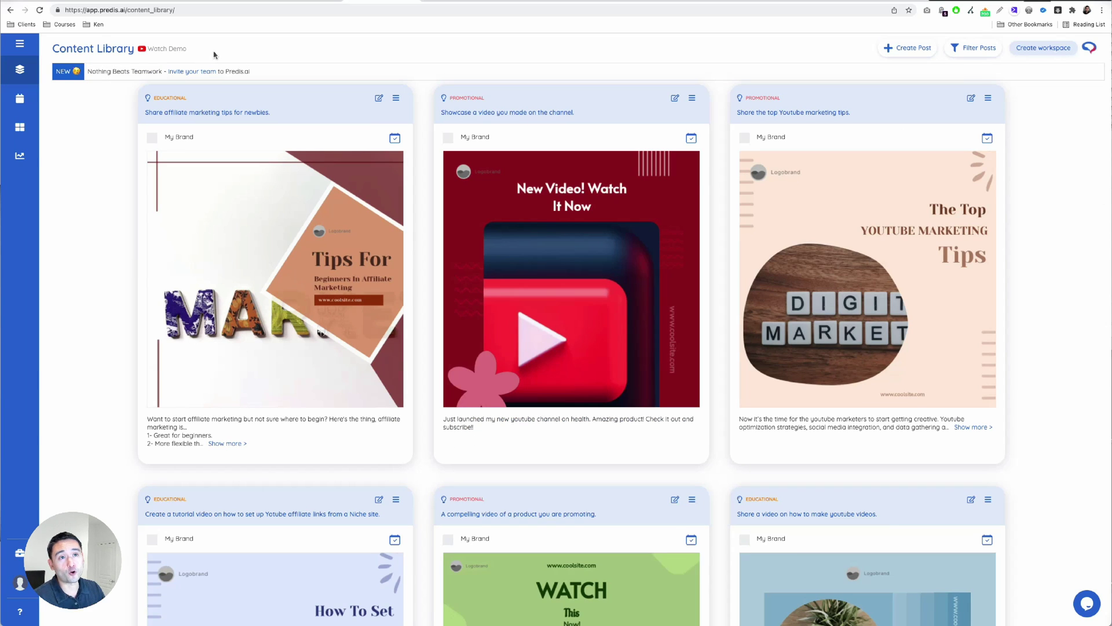
{"action": "left_click", "coordinate": [425, 1]}
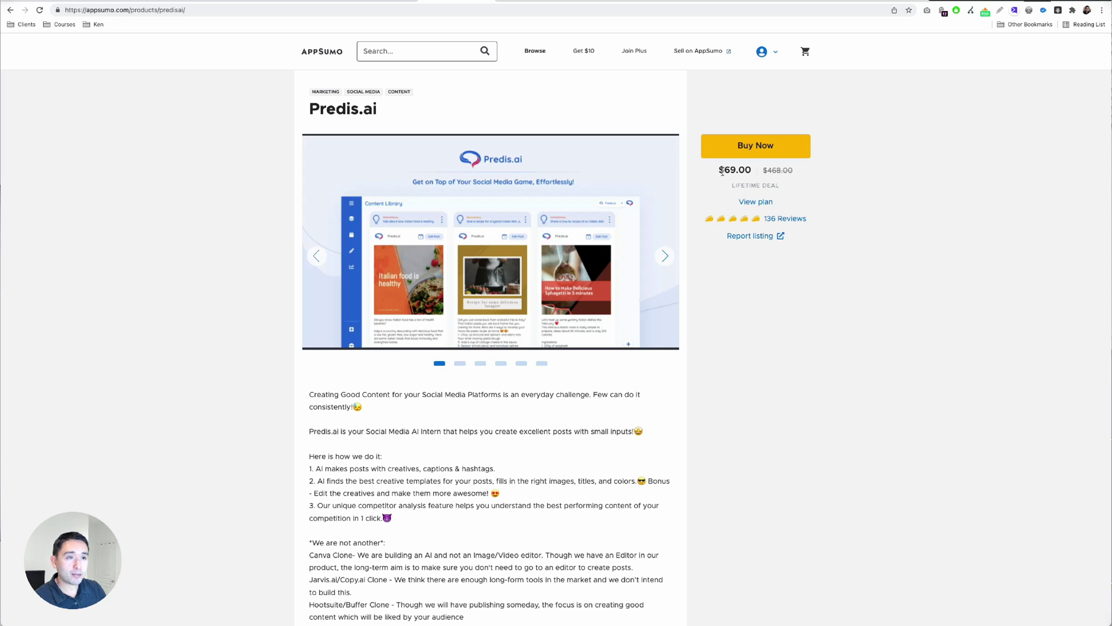
Jump to the $69 plan and highlight the one-time purchase wording and 20 competitor analysis runs.
{"action": "left_click", "coordinate": [754, 202]}
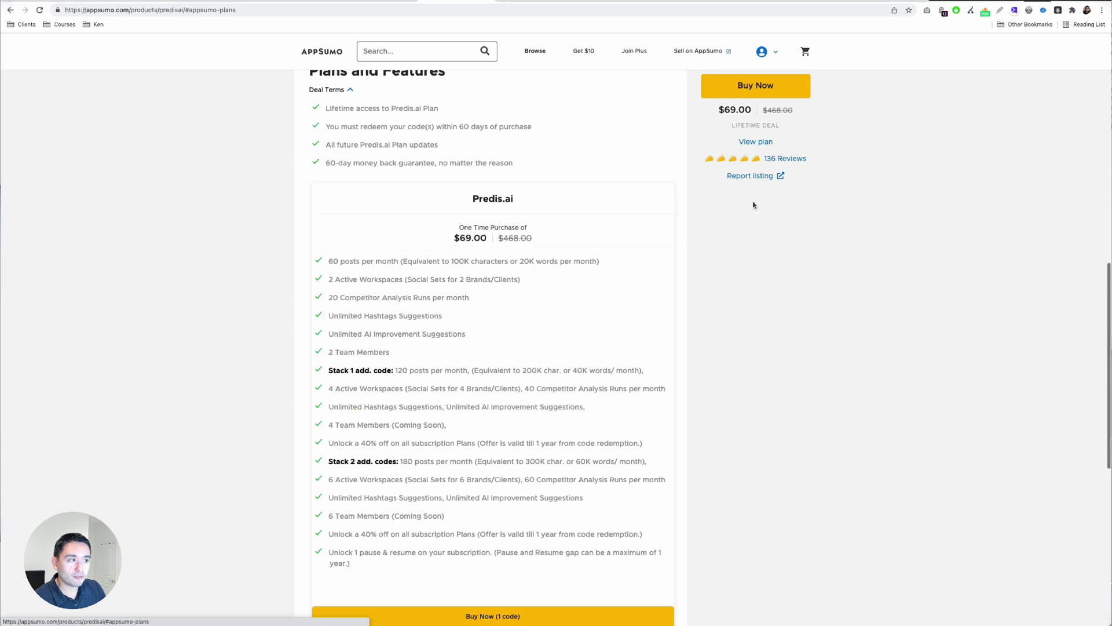
{"action": "scroll", "coordinate": [641, 187], "scroll_direction": "down", "scroll_amount": 1}
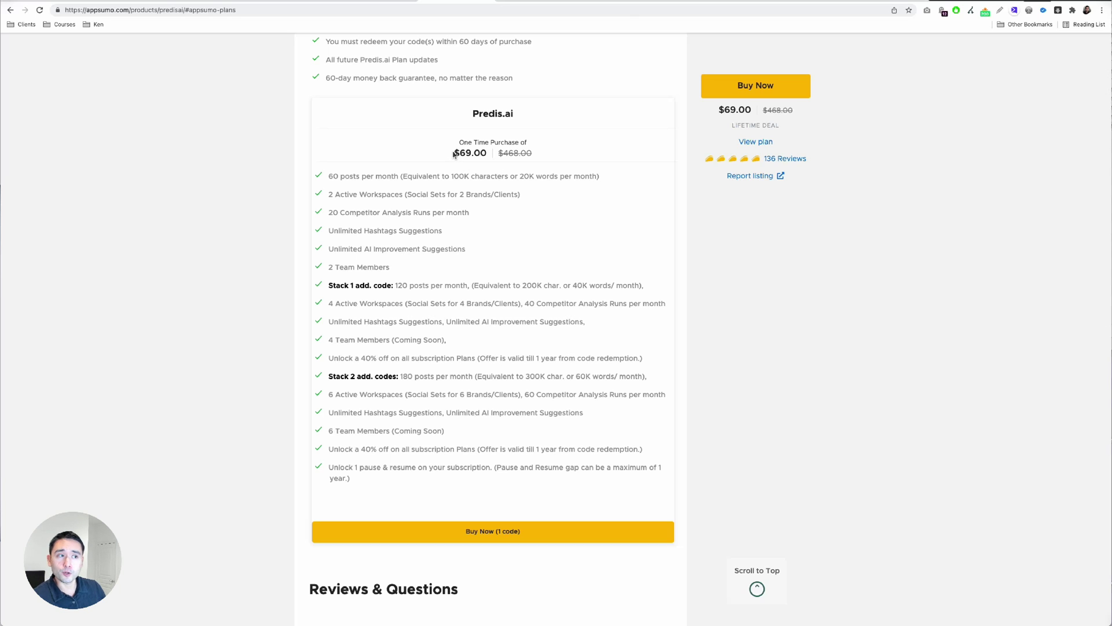
{"action": "left_click_drag", "start_coordinate": [454, 154], "coordinate": [490, 149]}
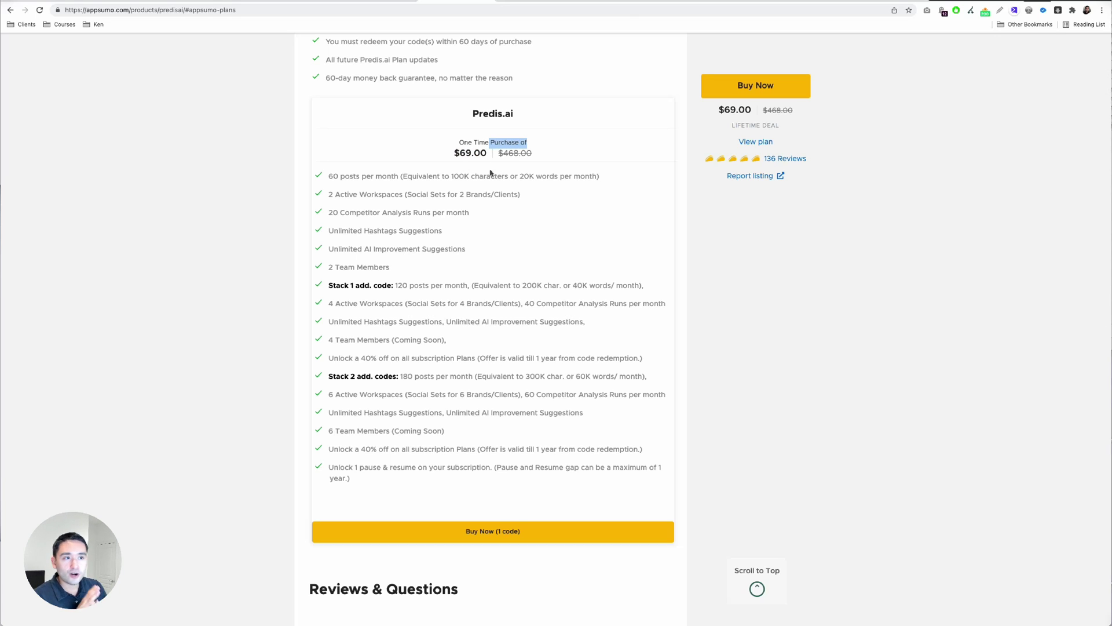
{"action": "scroll", "coordinate": [403, 197], "scroll_direction": "up", "scroll_amount": 1}
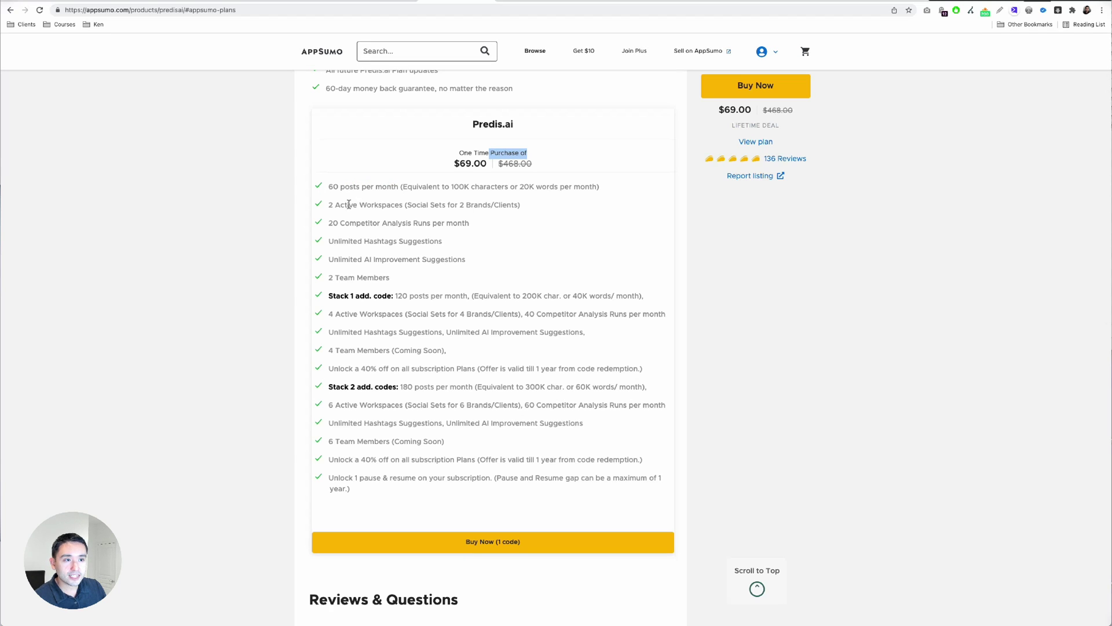
{"action": "left_click", "coordinate": [415, 201]}
{"action": "left_click_drag", "start_coordinate": [333, 225], "coordinate": [474, 226]}
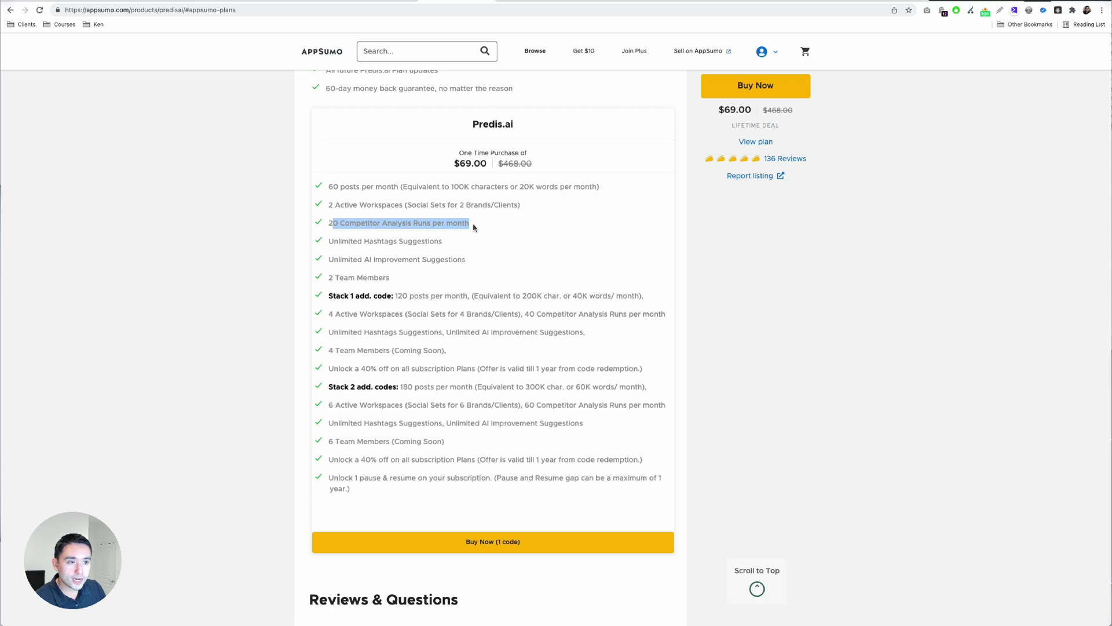
{"action": "left_click", "coordinate": [472, 230]}
Highlight 2 Team Members and the 60, 120 and 180 posts-per-month limits, then switch to Bramework.
{"action": "left_click_drag", "start_coordinate": [326, 279], "coordinate": [386, 278]}
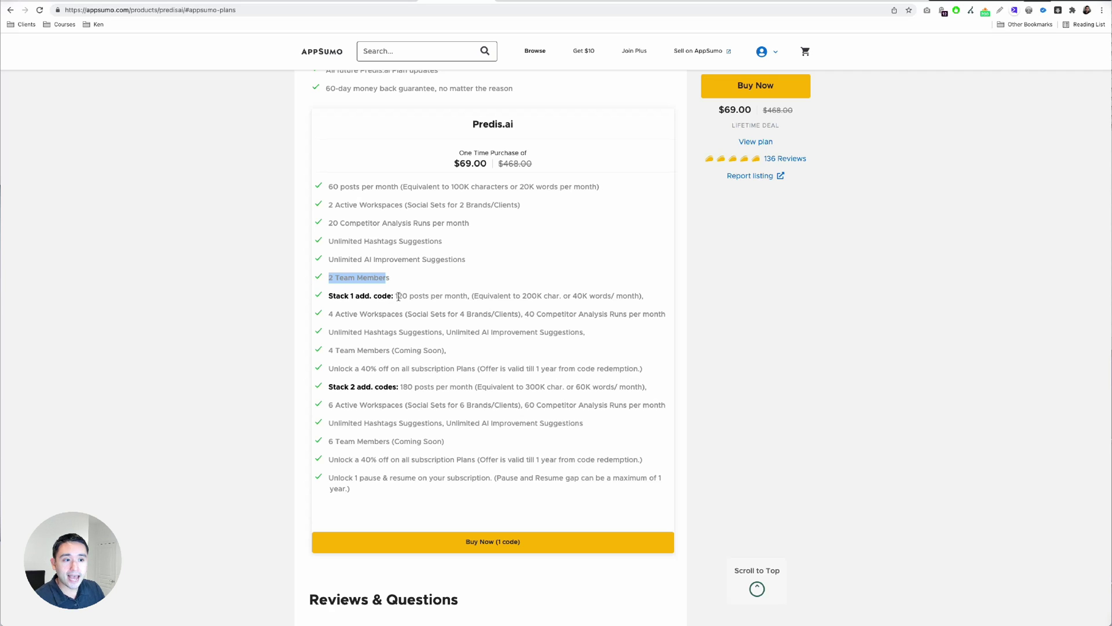
{"action": "left_click_drag", "start_coordinate": [396, 297], "coordinate": [405, 297]}
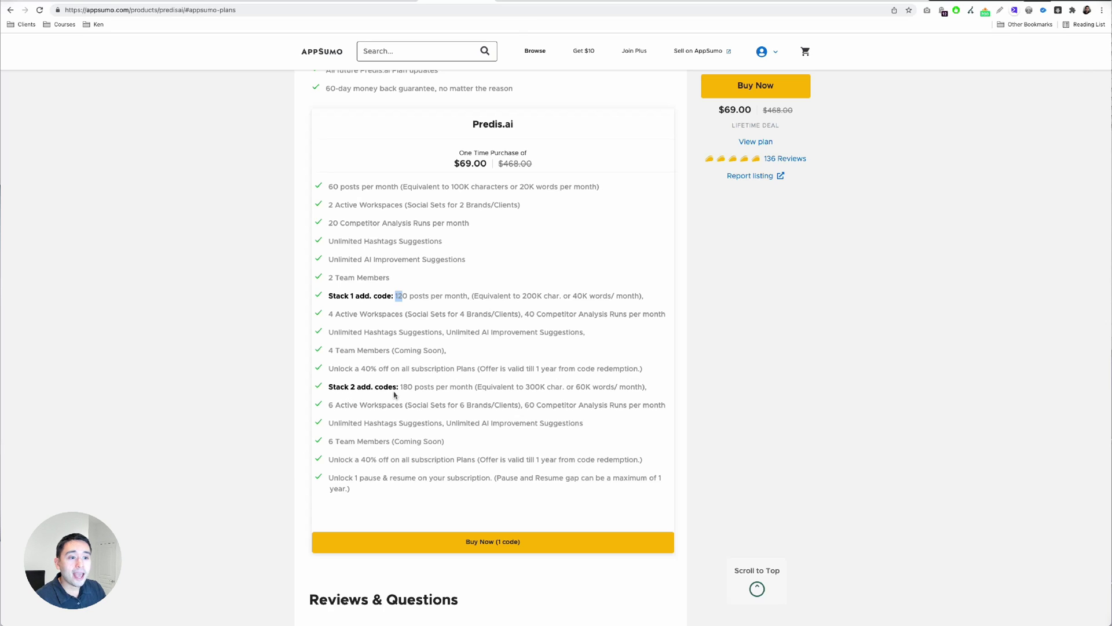
{"action": "left_click_drag", "start_coordinate": [400, 387], "coordinate": [462, 387]}
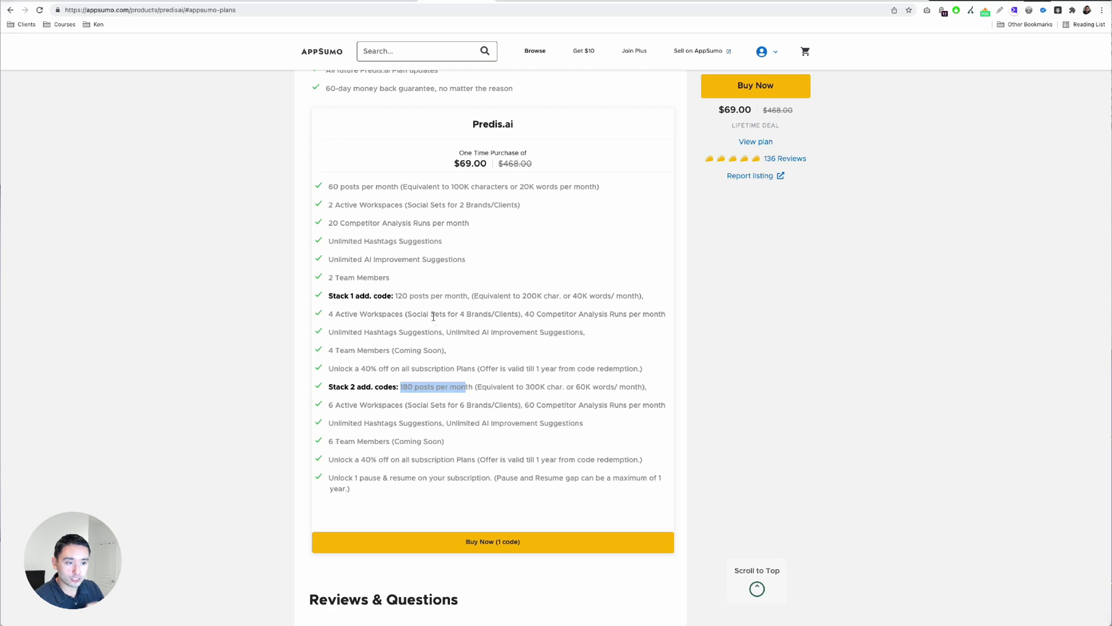
{"action": "left_click_drag", "start_coordinate": [328, 186], "coordinate": [382, 187]}
{"action": "left_click", "coordinate": [412, 185]}
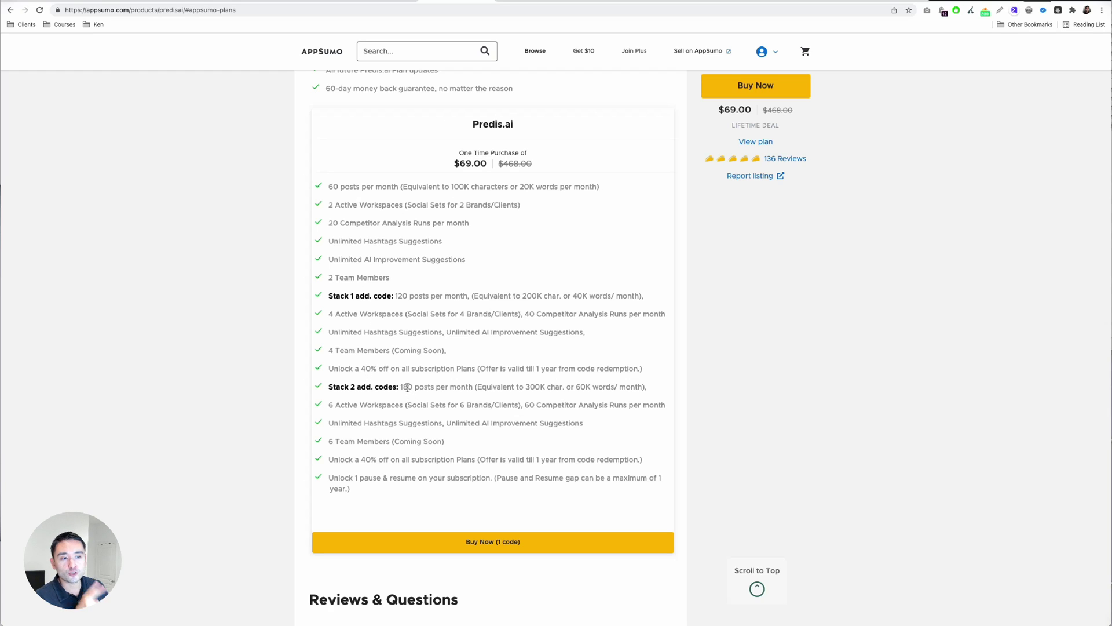
{"action": "left_click_drag", "start_coordinate": [412, 388], "coordinate": [471, 387]}
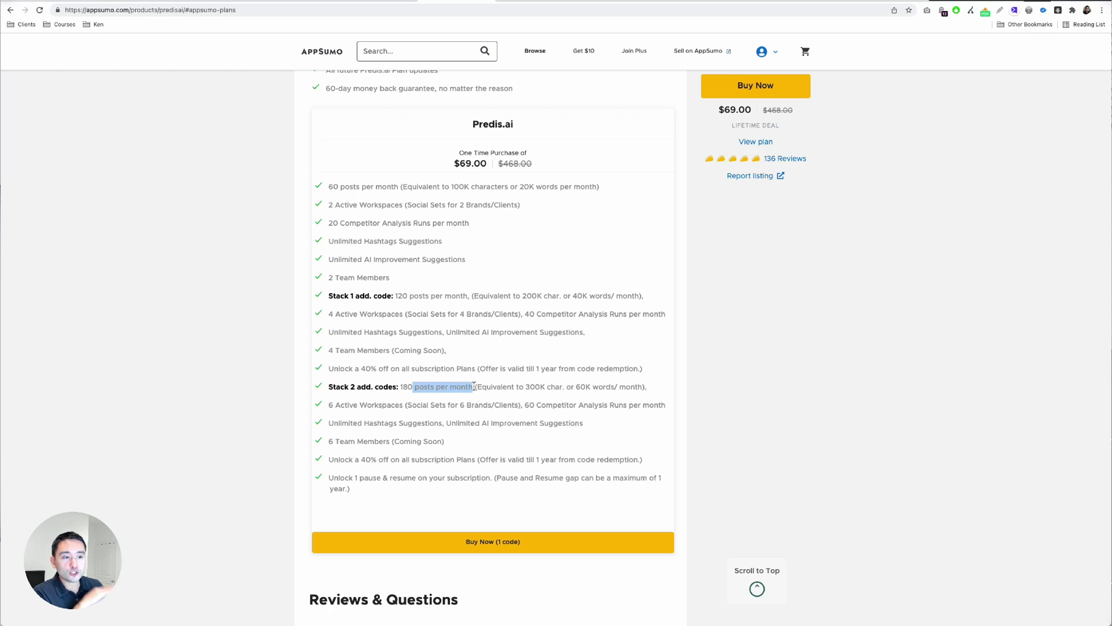
{"action": "scroll", "coordinate": [467, 378], "scroll_direction": "up", "scroll_amount": 6}
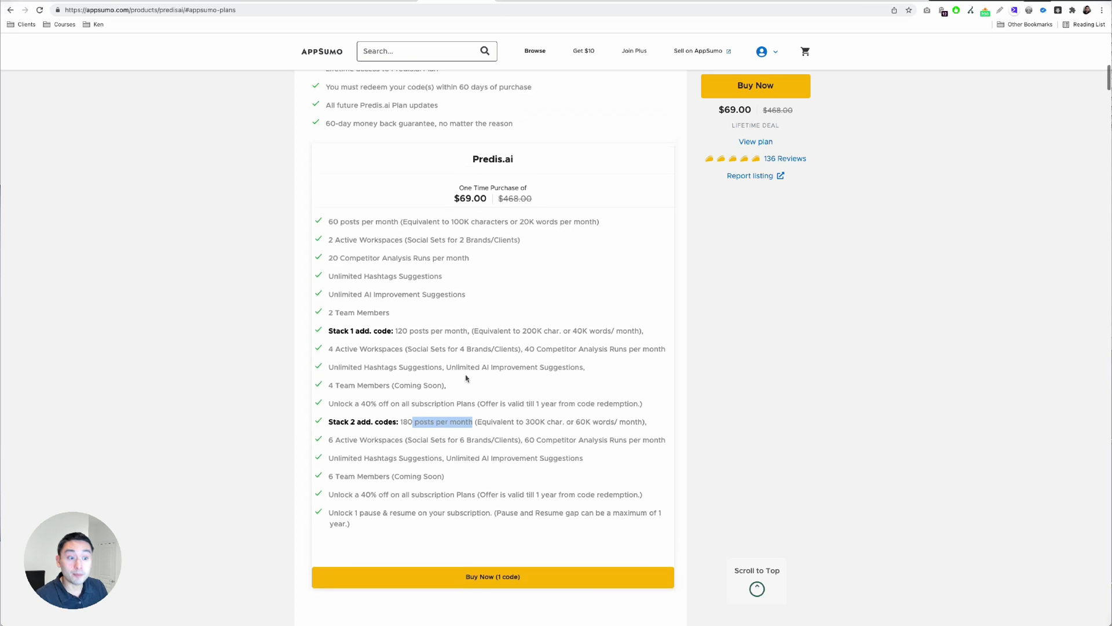
{"action": "scroll", "coordinate": [462, 375], "scroll_direction": "up", "scroll_amount": 1}
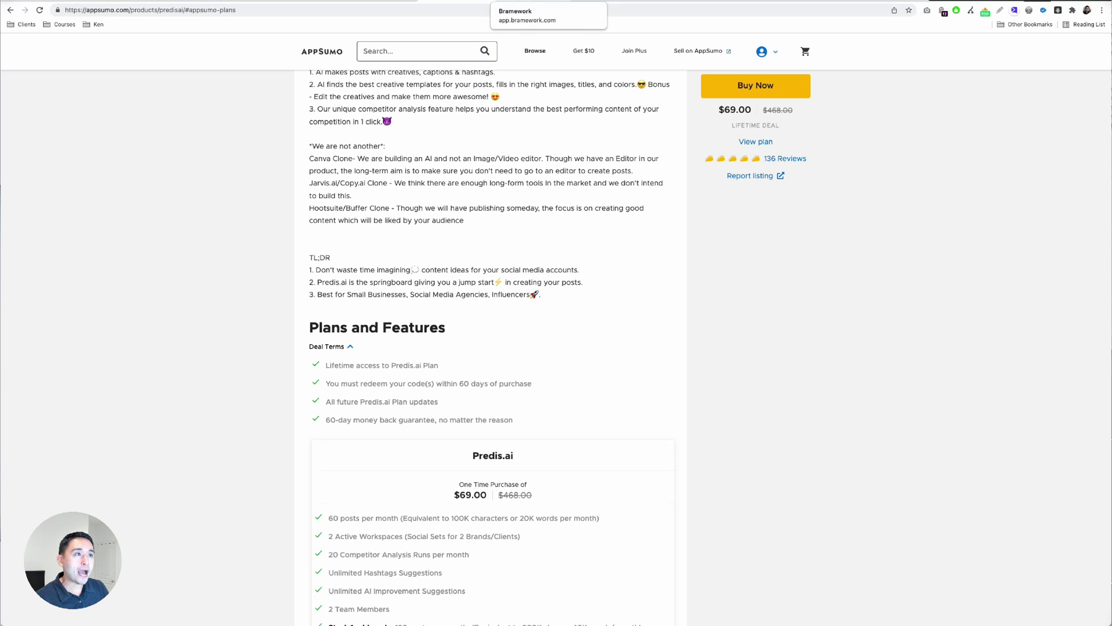
{"action": "left_click", "coordinate": [545, 1]}
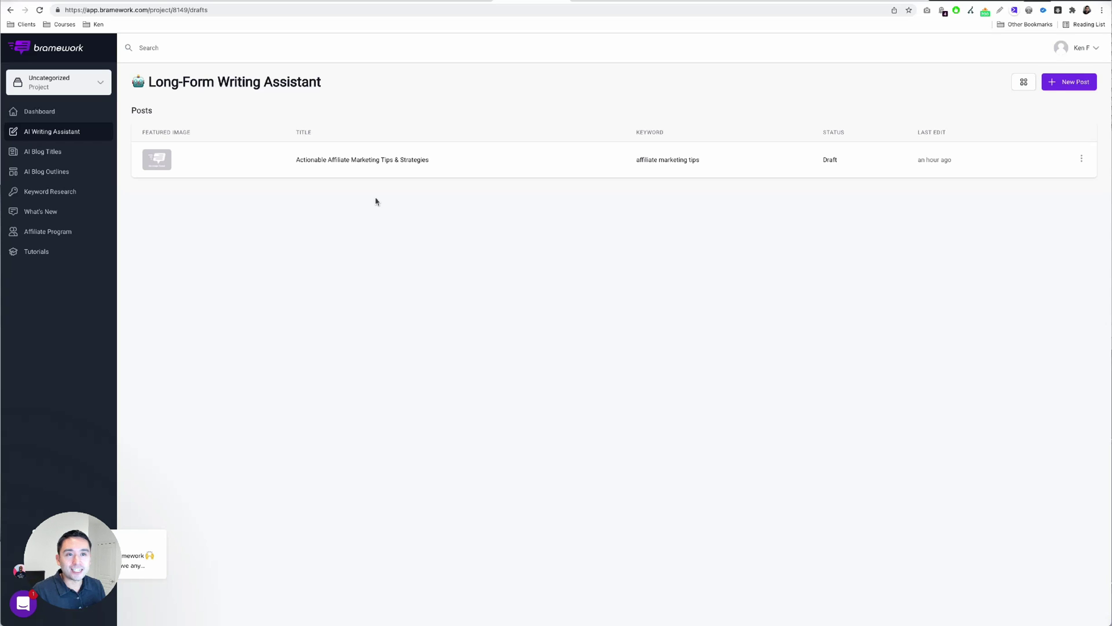
Open the 'Actionable Affiliate Marketing Tips & Strategies' draft from Bramework's AI Writing Assistant post list.
{"action": "left_click", "coordinate": [65, 112]}
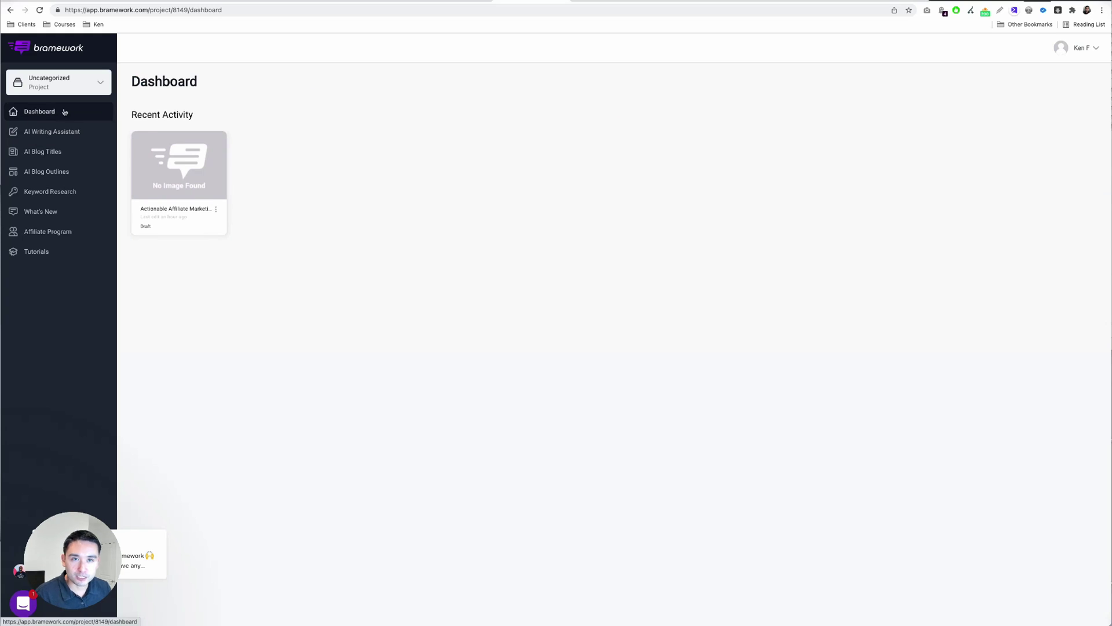
{"action": "left_click", "coordinate": [50, 137]}
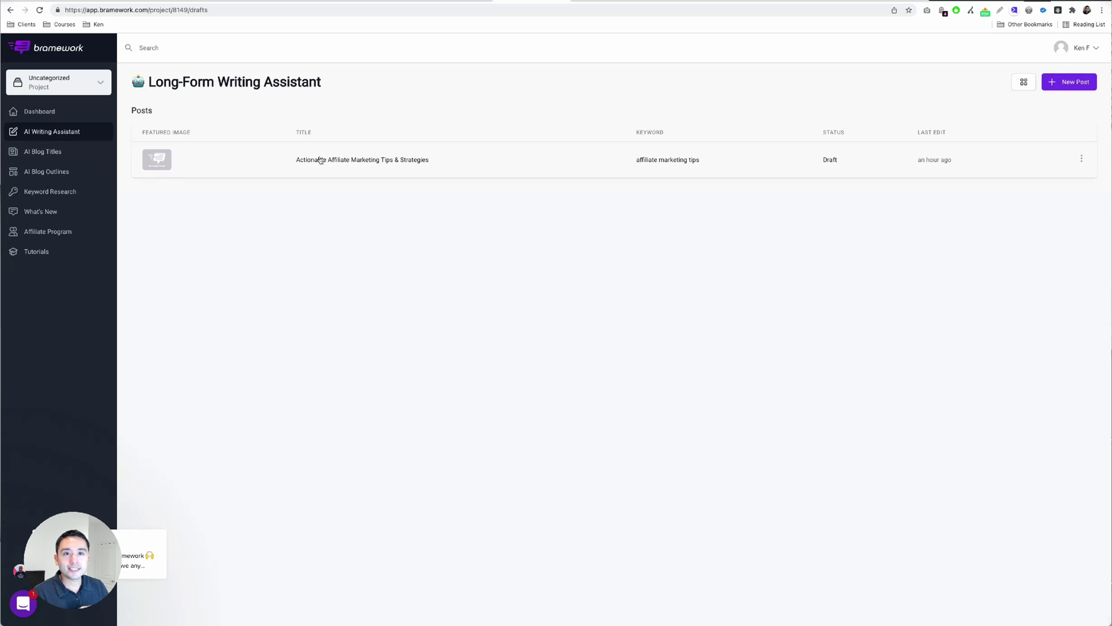
{"action": "left_click", "coordinate": [210, 168]}
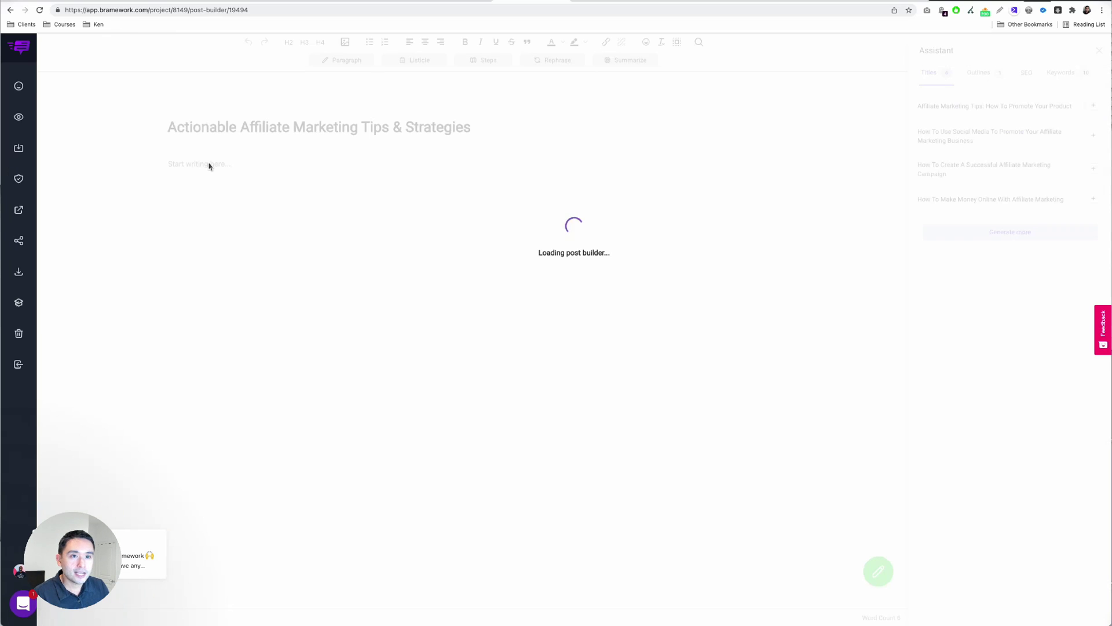
Generate an AI paragraph expanding the 'Mastering keyword research' bullet.
{"action": "left_click", "coordinate": [210, 127]}
{"action": "left_click", "coordinate": [171, 168]}
{"action": "left_click_drag", "start_coordinate": [340, 400], "coordinate": [164, 174]}
{"action": "left_click", "coordinate": [164, 174]}
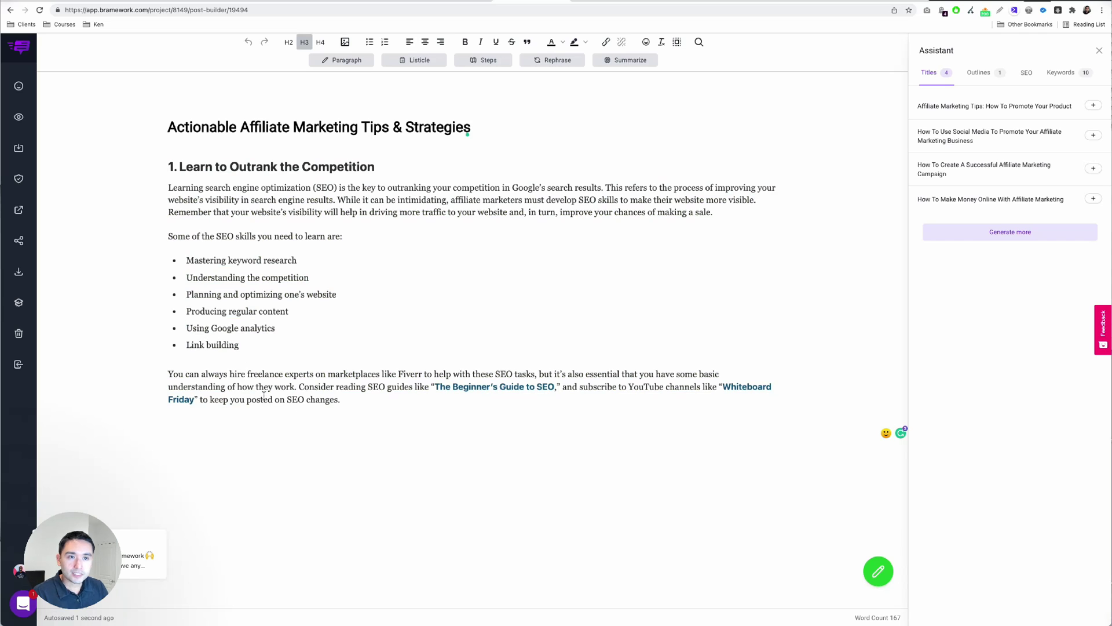
{"action": "left_click_drag", "start_coordinate": [340, 400], "coordinate": [198, 400]}
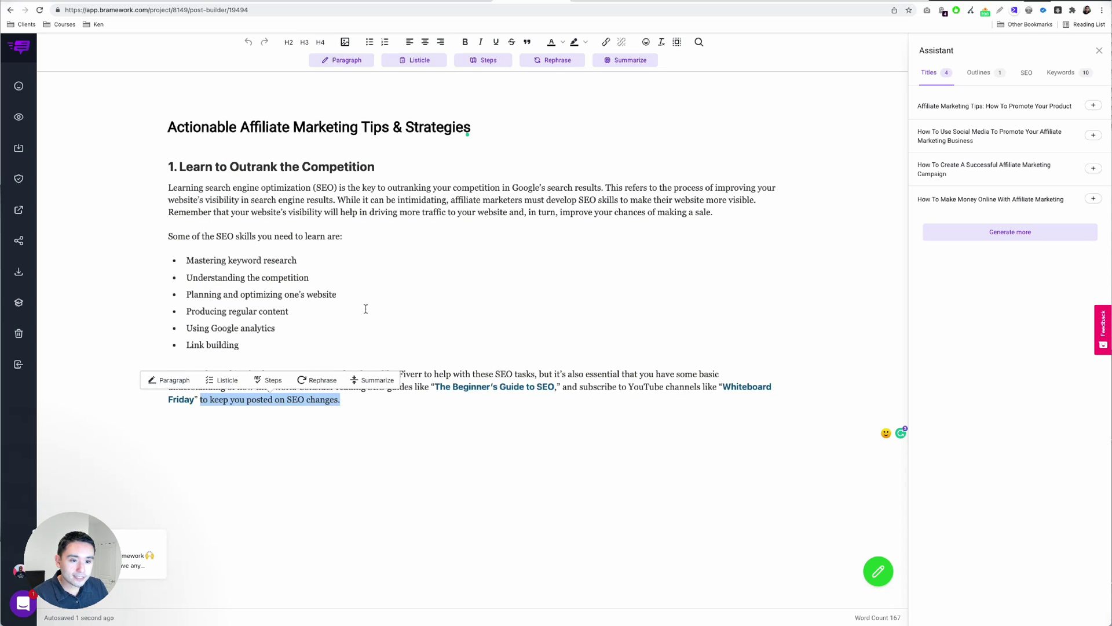
{"action": "left_click", "coordinate": [400, 404]}
{"action": "left_click_drag", "start_coordinate": [243, 345], "coordinate": [184, 345]}
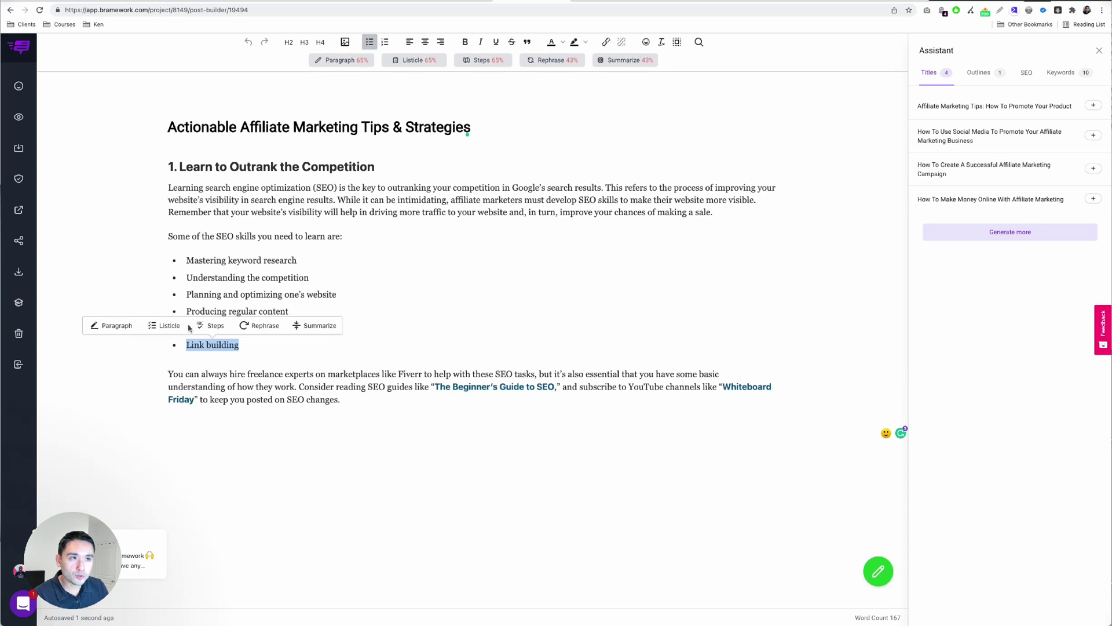
{"action": "left_click", "coordinate": [191, 264]}
{"action": "left_click_drag", "start_coordinate": [297, 260], "coordinate": [187, 262]}
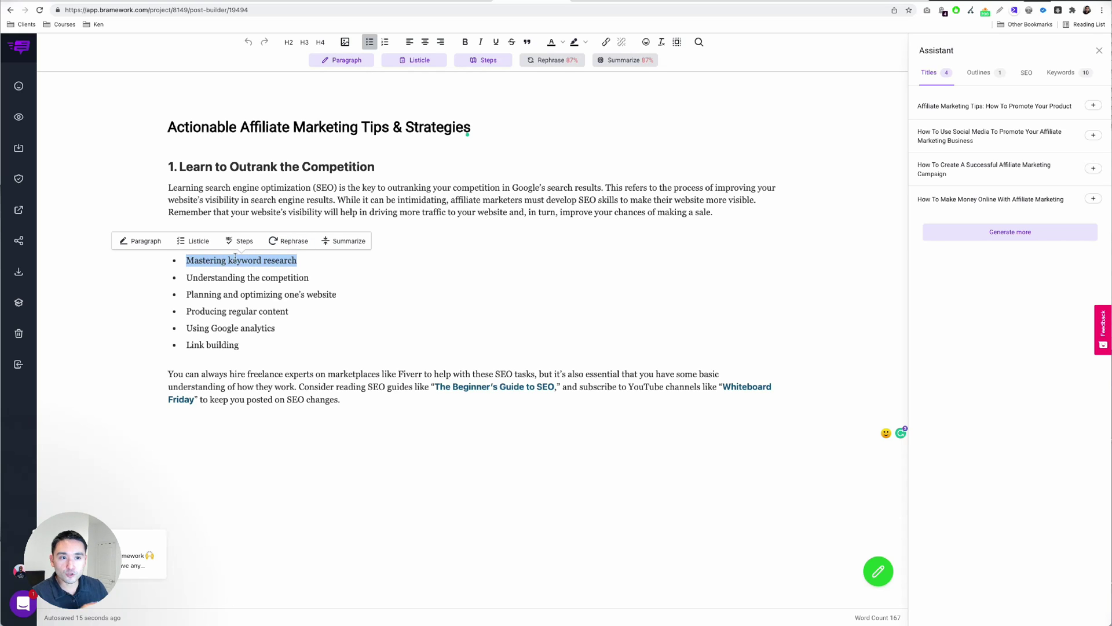
{"action": "left_click", "coordinate": [338, 64]}
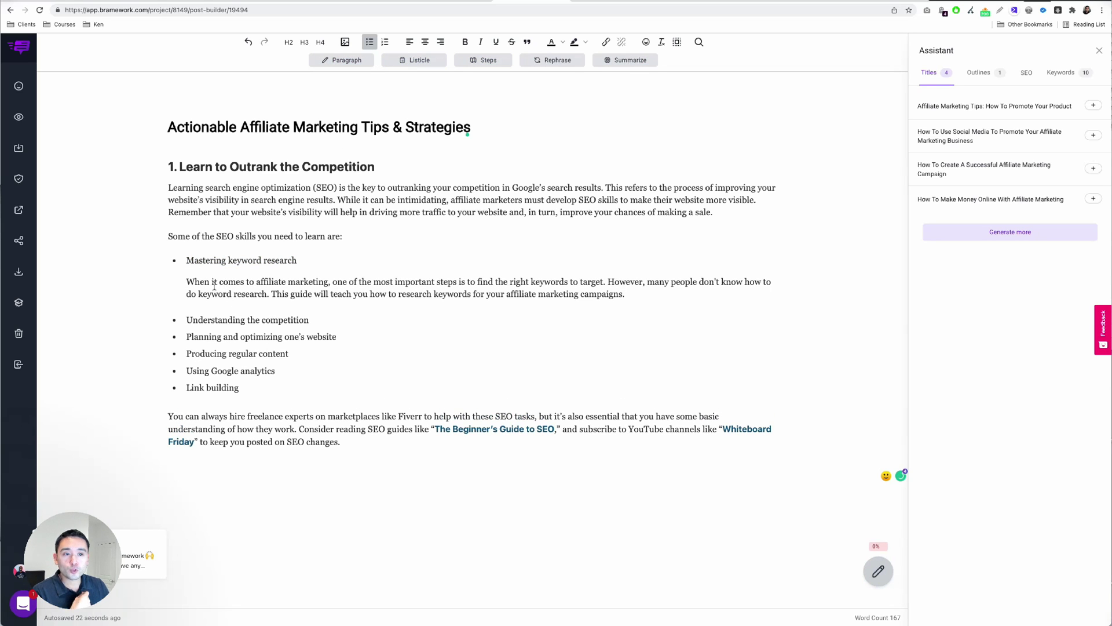
Generate a numbered Listicle under the 'Using Google analytics' bullet.
{"action": "left_click_drag", "start_coordinate": [191, 261], "coordinate": [296, 260]}
{"action": "left_click", "coordinate": [296, 262]}
{"action": "left_click_drag", "start_coordinate": [304, 320], "coordinate": [235, 321]}
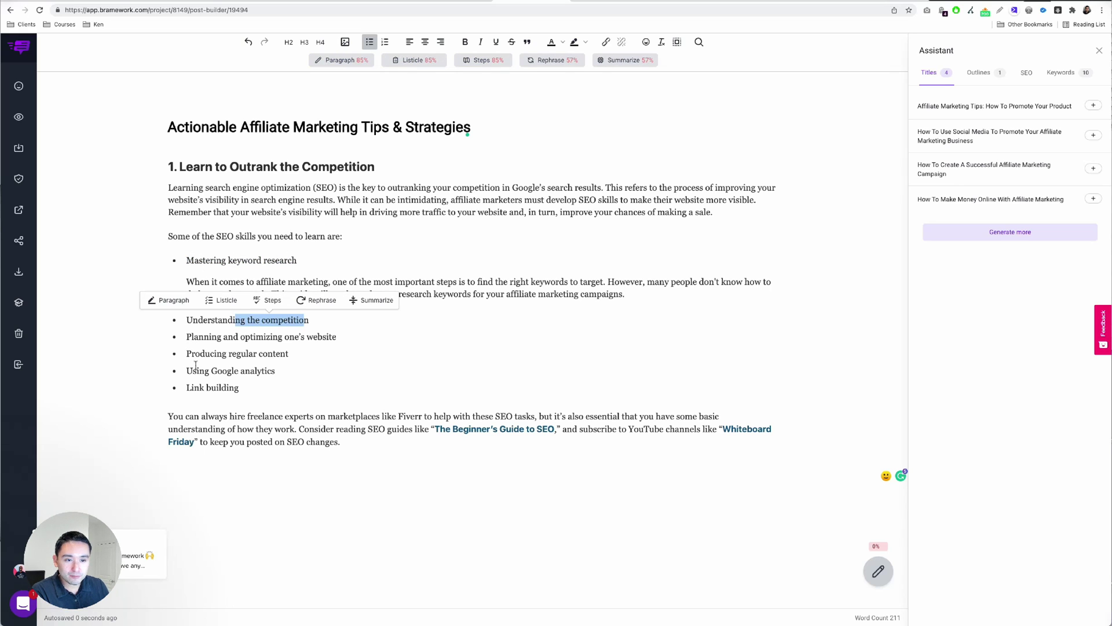
{"action": "left_click_drag", "start_coordinate": [186, 371], "coordinate": [277, 372]}
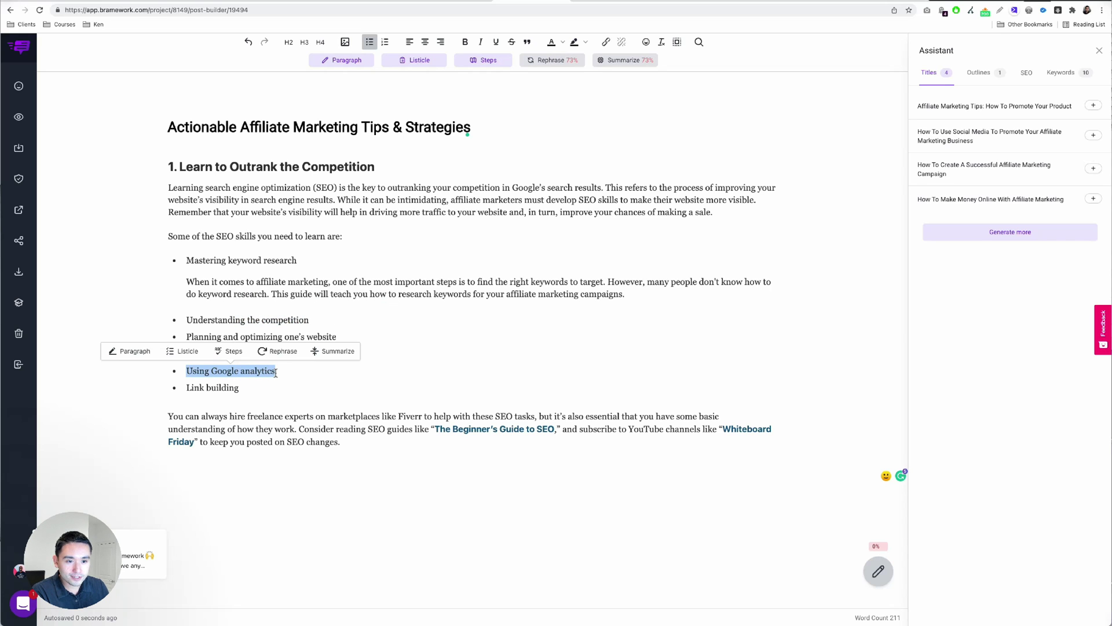
{"action": "left_click", "coordinate": [420, 60]}
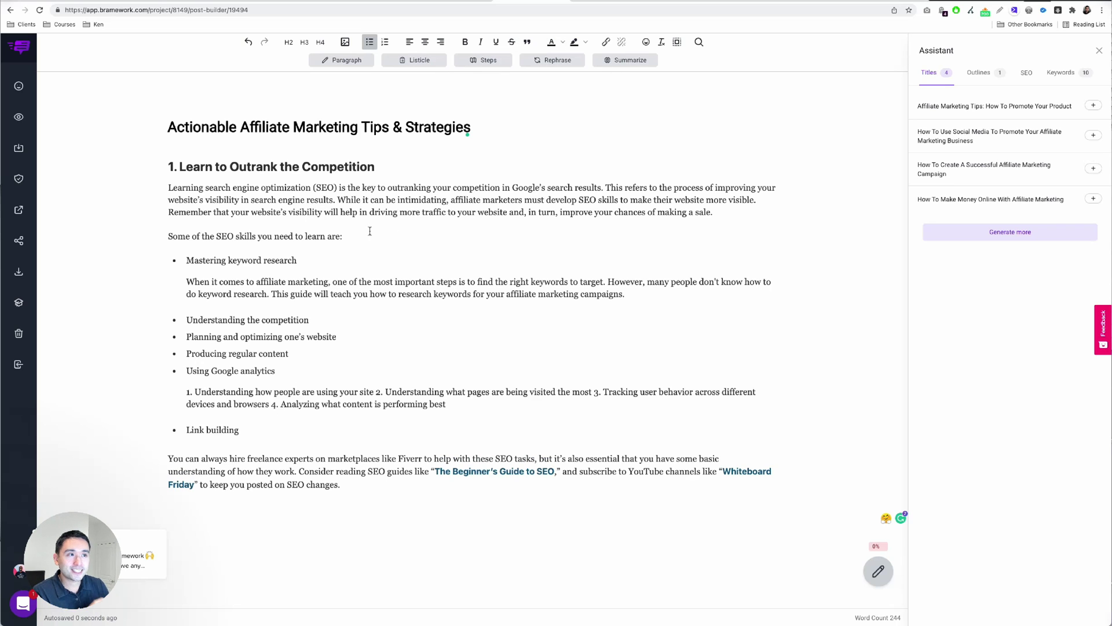
{"action": "left_click_drag", "start_coordinate": [714, 213], "coordinate": [180, 195]}
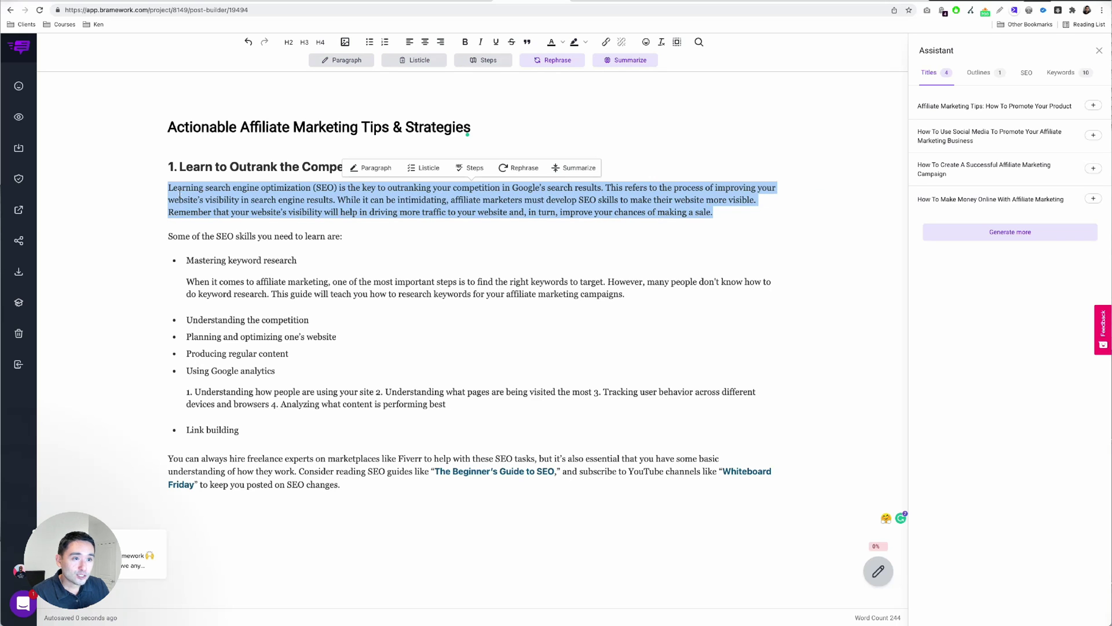
Rephrase the section's opening paragraph, summarize its closing paragraph, and let the AI continue writing.
{"action": "left_click", "coordinate": [545, 61]}
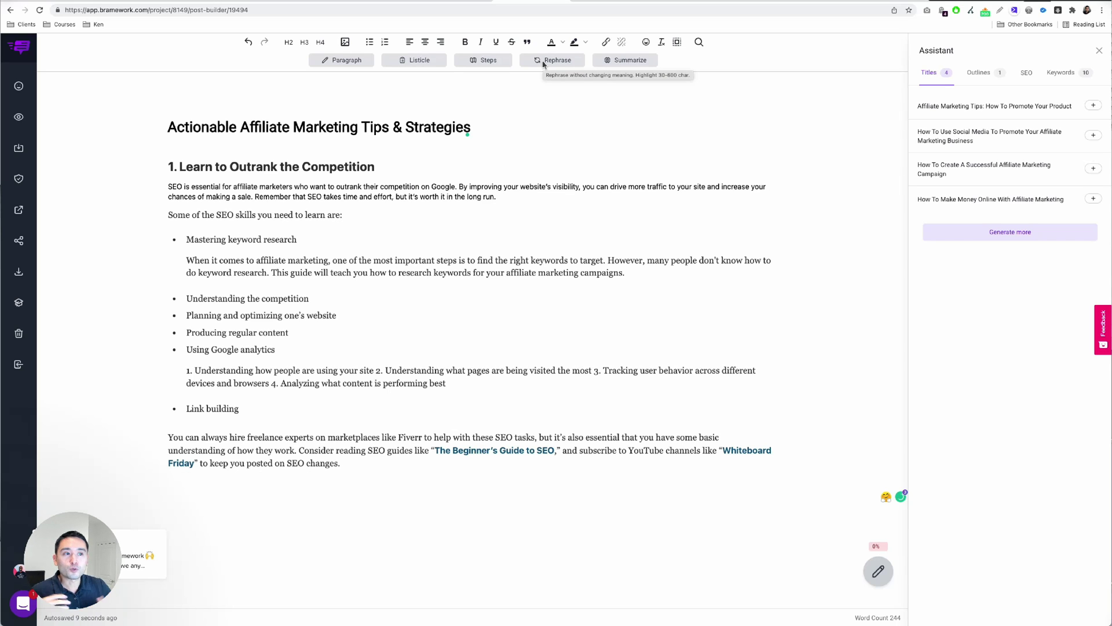
{"action": "left_click_drag", "start_coordinate": [342, 463], "coordinate": [165, 438]}
{"action": "left_click", "coordinate": [617, 61]}
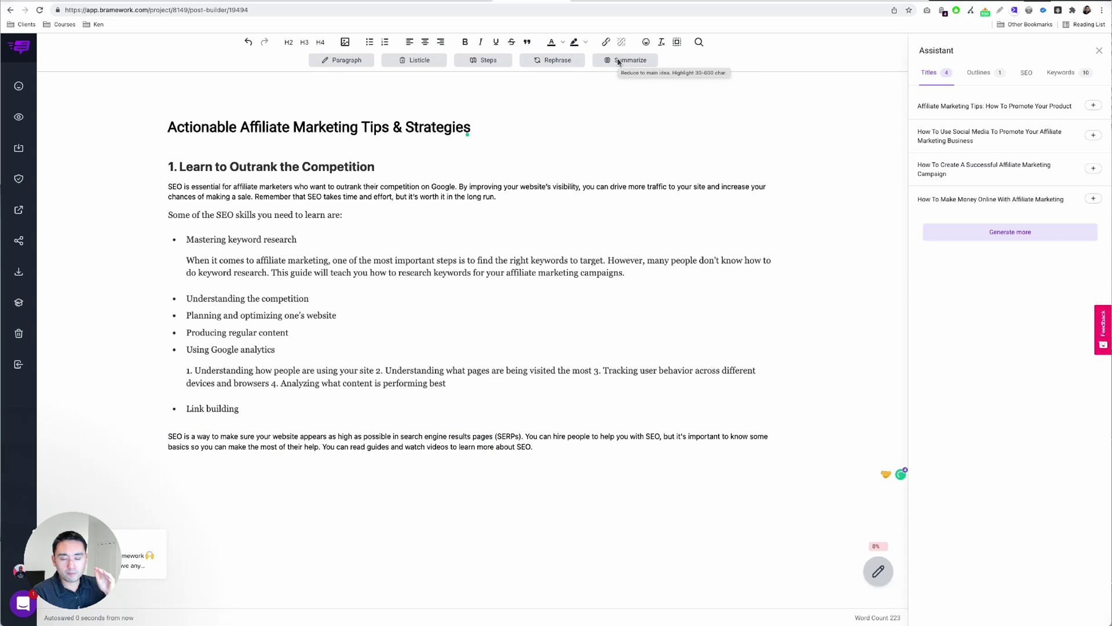
{"action": "left_click", "coordinate": [547, 441]}
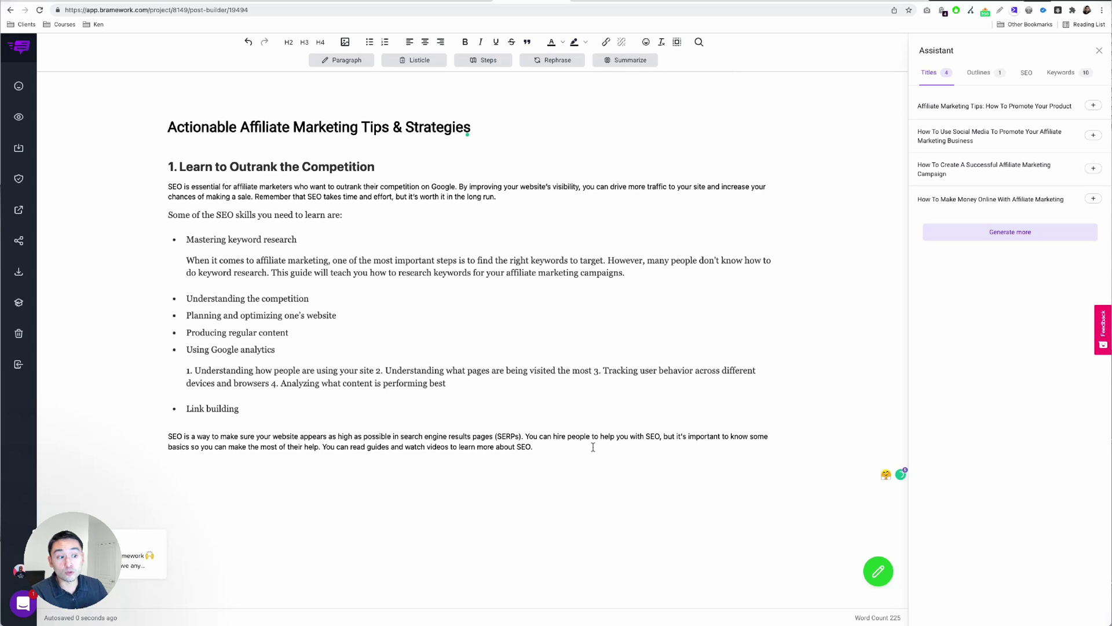
{"action": "left_click", "coordinate": [879, 572]}
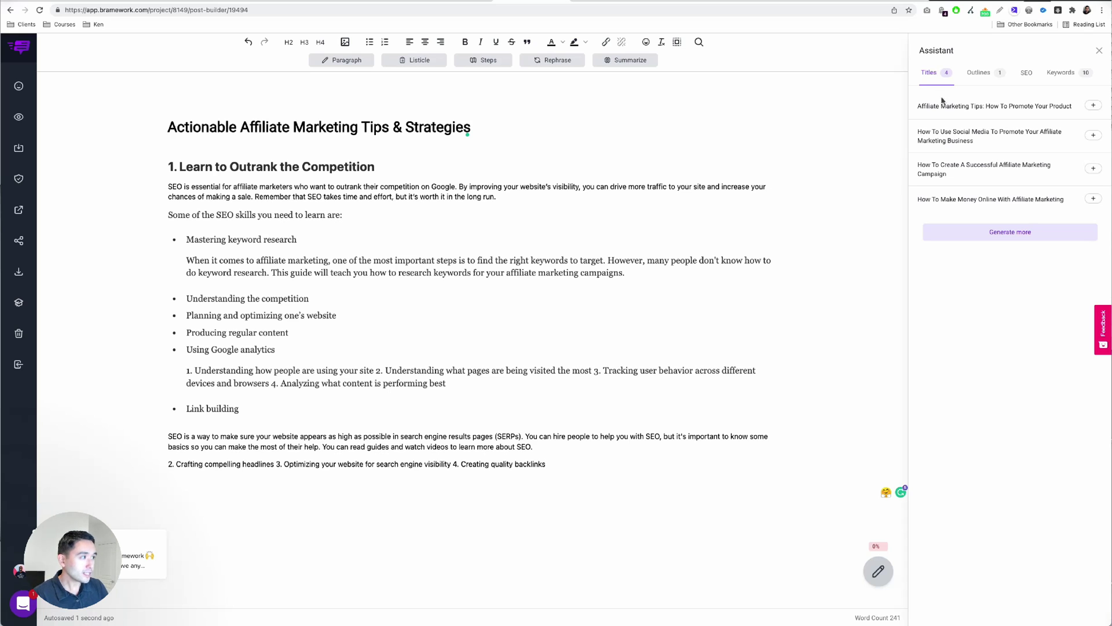
Generate another outline suggestion, then view the post's SEO score of 34 and analyzer checks.
{"action": "left_click", "coordinate": [977, 76]}
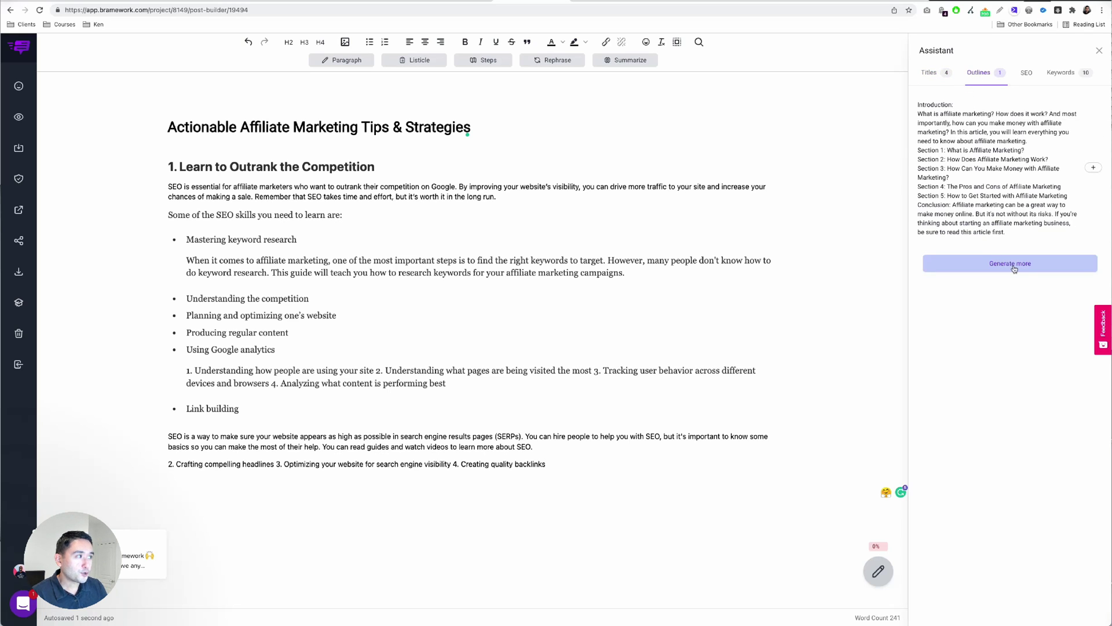
{"action": "left_click", "coordinate": [1014, 269]}
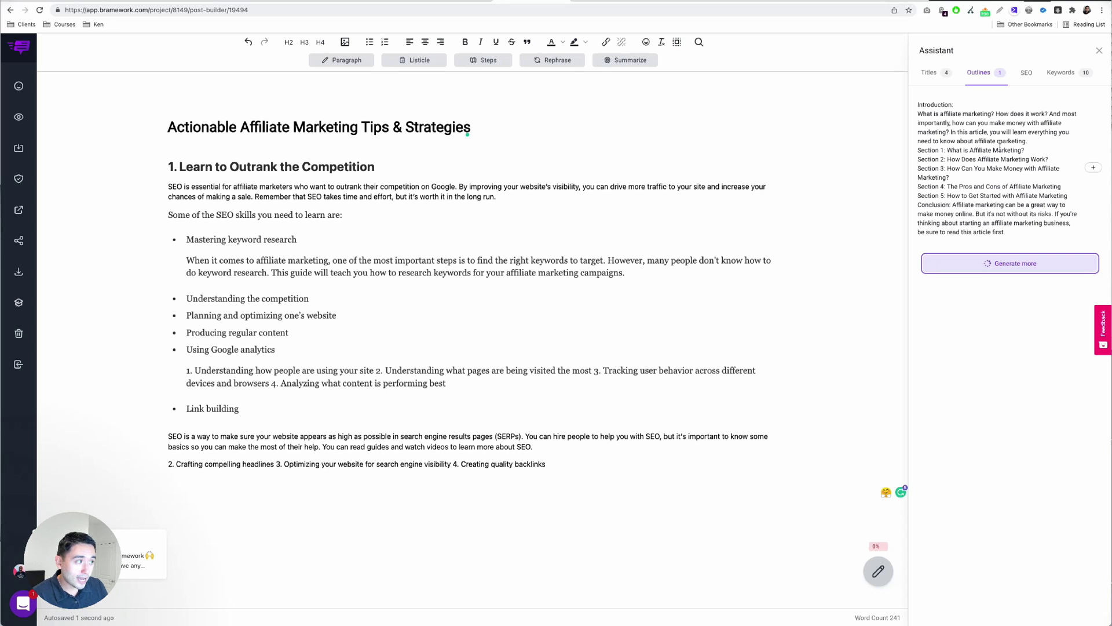
{"action": "left_click", "coordinate": [1028, 75]}
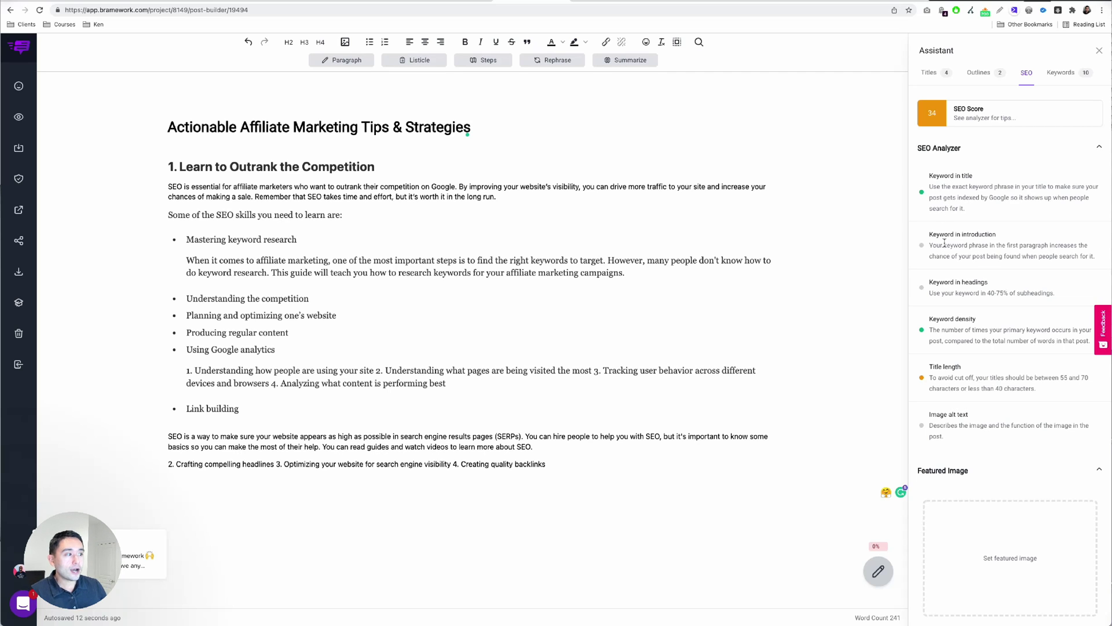
View the post's Keywords suggestions, hide the Assistant panel, and return to the Draft posts list.
{"action": "left_click", "coordinate": [1060, 73]}
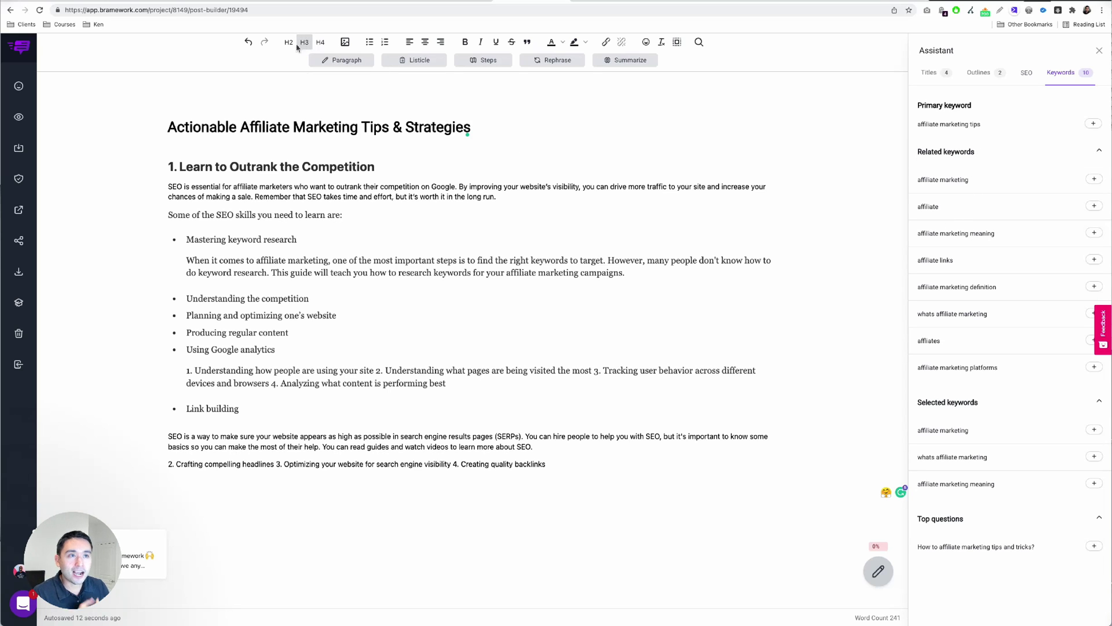
{"action": "left_click", "coordinate": [19, 87]}
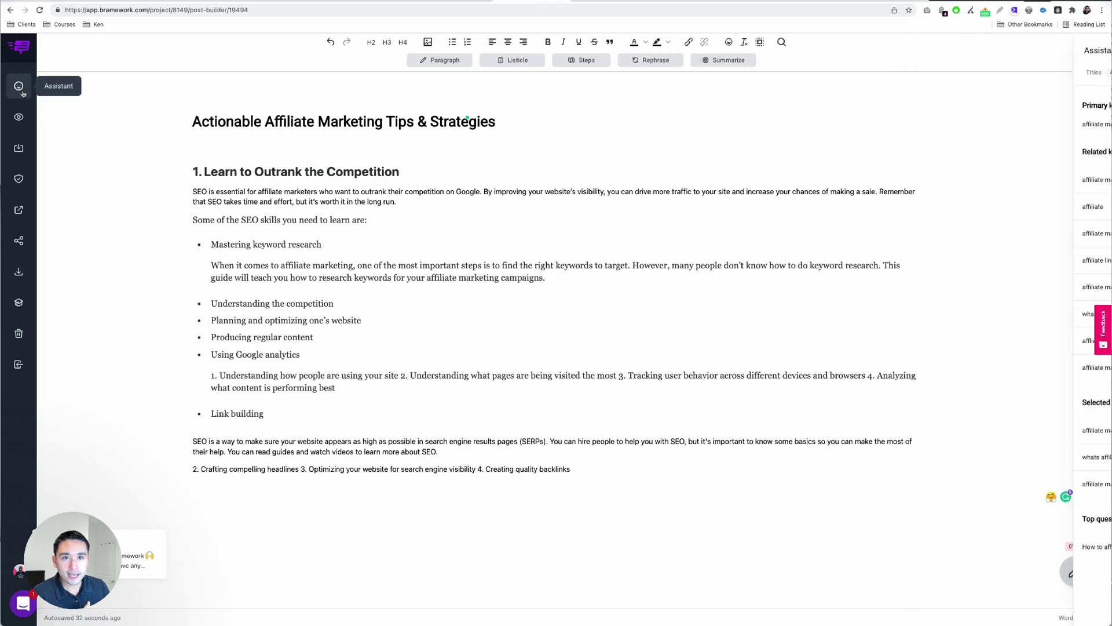
{"action": "left_click", "coordinate": [15, 46]}
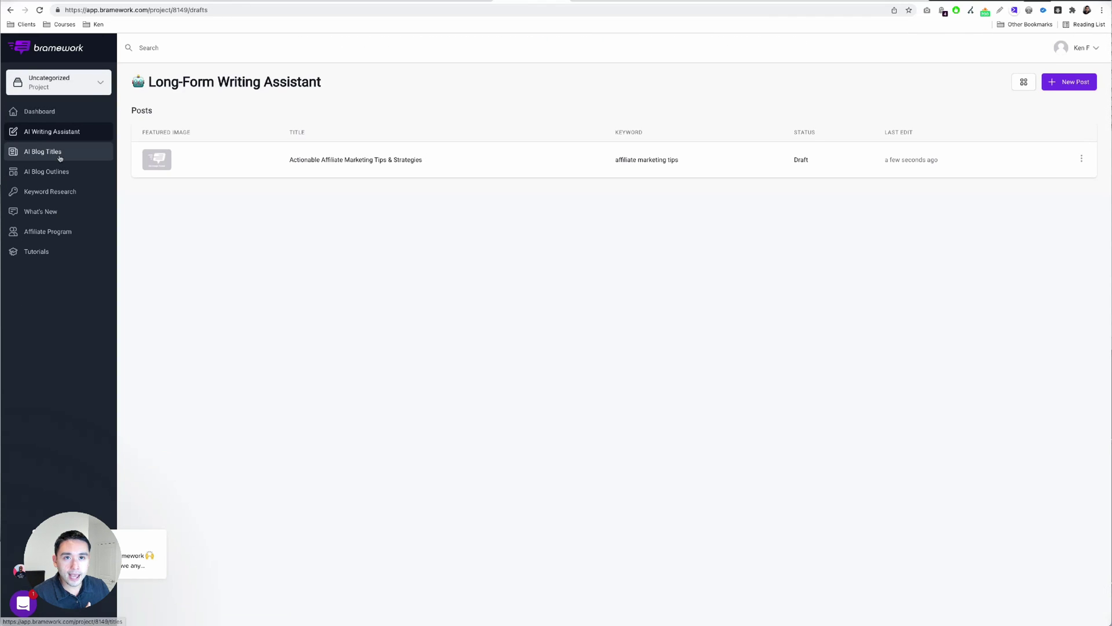
Browse Bramework's AI Blog Titles, AI Blog Outlines and Keyword Research pages, then return to the AppSumo deal.
{"action": "left_click", "coordinate": [33, 155]}
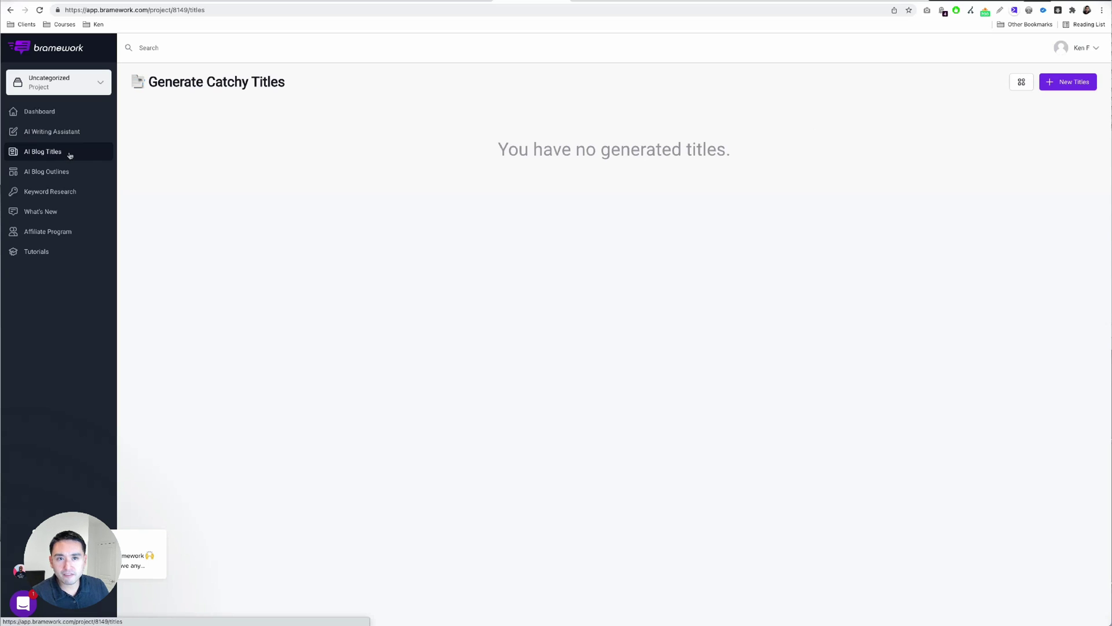
{"action": "left_click", "coordinate": [67, 172]}
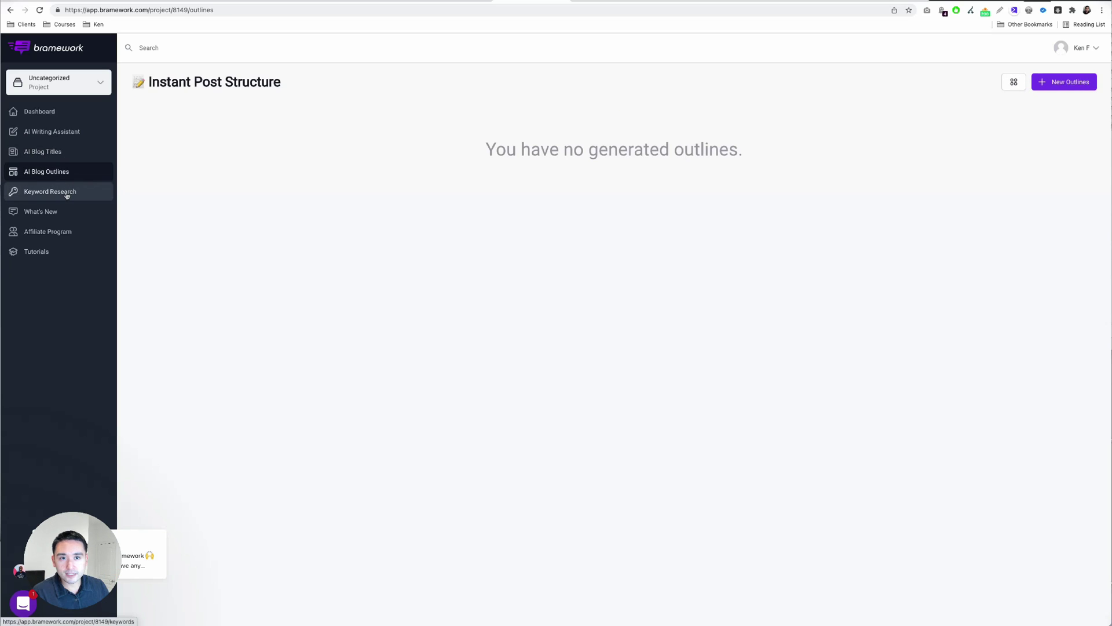
{"action": "left_click", "coordinate": [66, 195]}
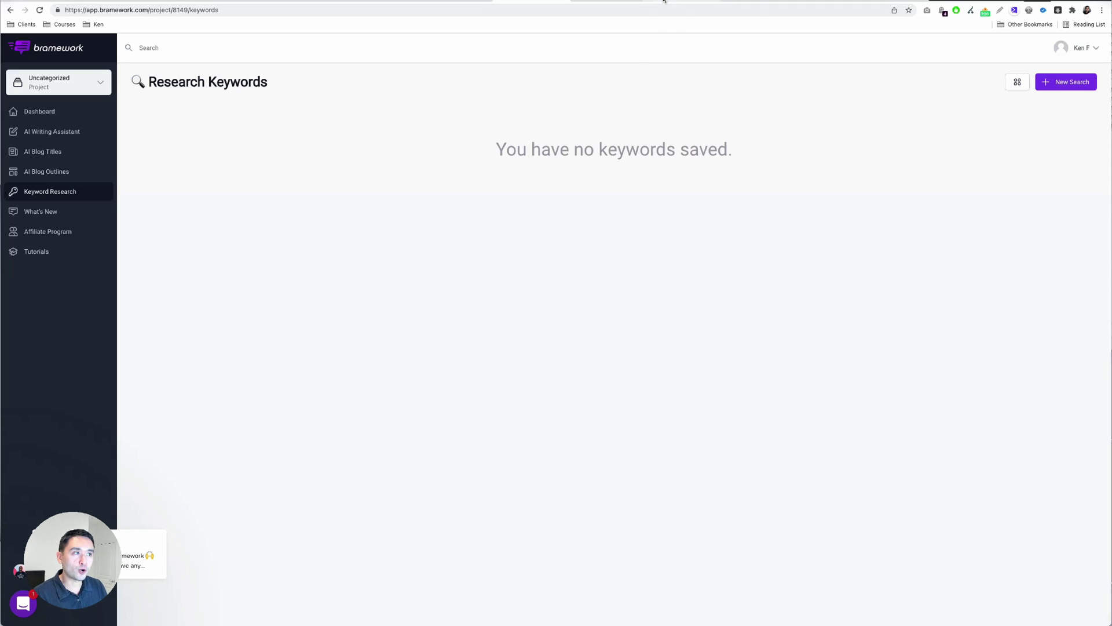
{"action": "left_click", "coordinate": [604, 1]}
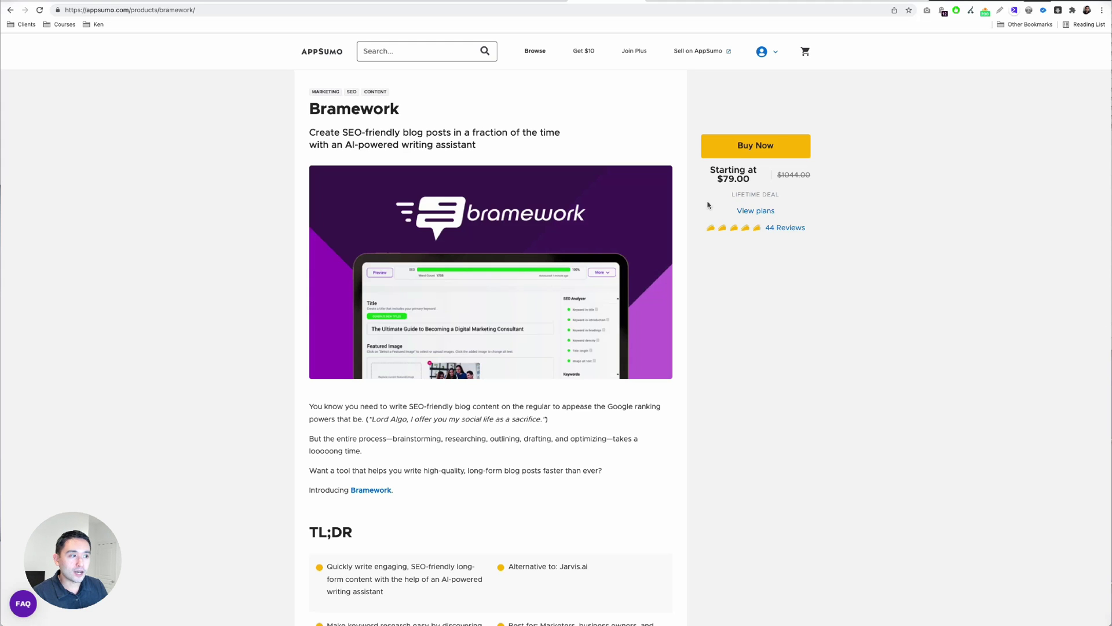
Jump to the Bramework plans and switch the third card to License Tier 4 at $399.00.
{"action": "left_click_drag", "start_coordinate": [719, 183], "coordinate": [751, 179]}
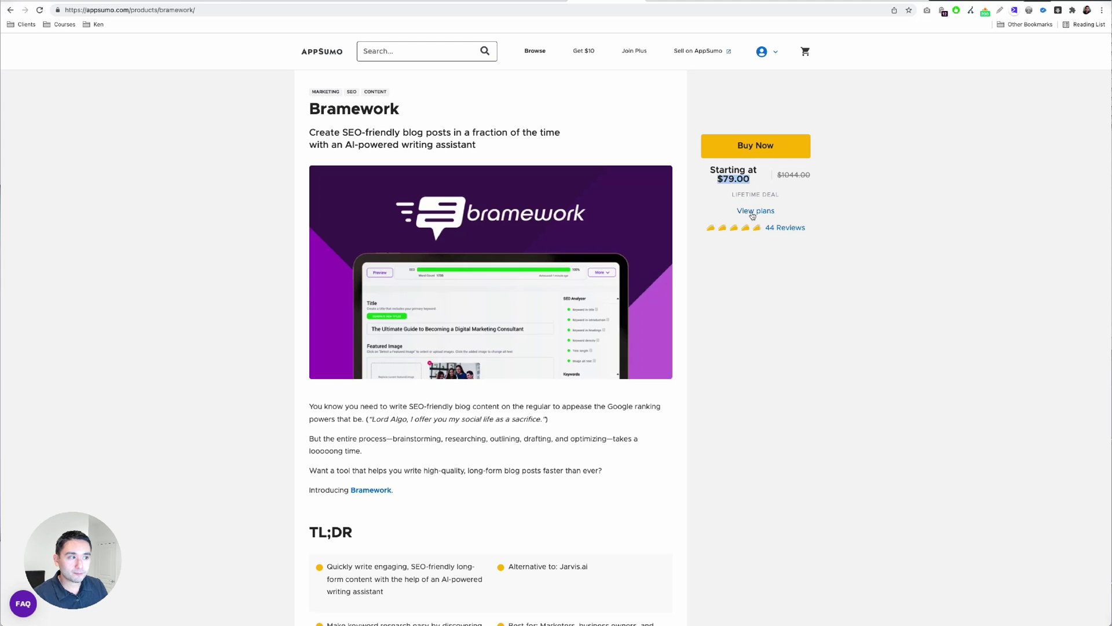
{"action": "left_click", "coordinate": [752, 214]}
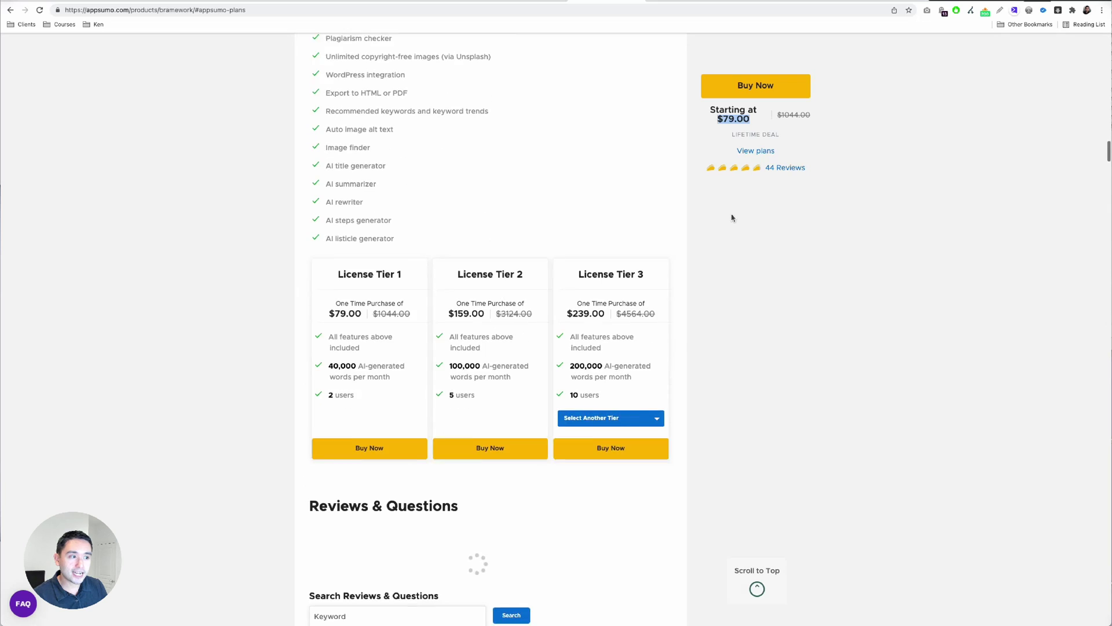
{"action": "left_click", "coordinate": [635, 365]}
{"action": "left_click", "coordinate": [603, 394]}
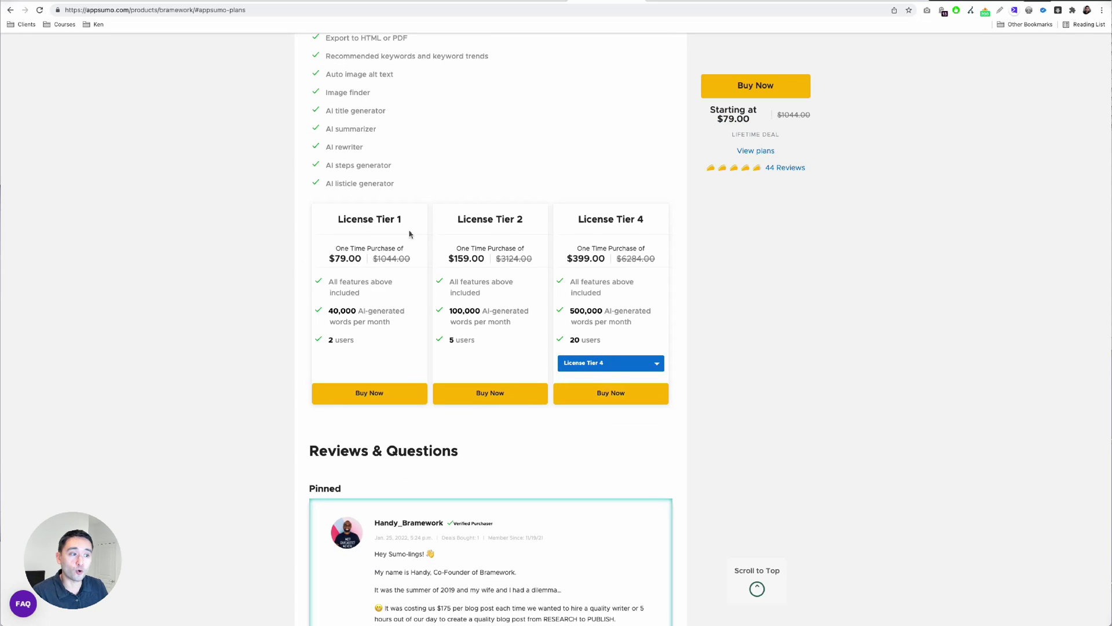
{"action": "scroll", "coordinate": [376, 278], "scroll_direction": "up", "scroll_amount": 1}
Compare monthly AI word allowances of Tier 1 and Tier 4 (500,000 words), keeping Tier 4.
{"action": "left_click_drag", "start_coordinate": [331, 374], "coordinate": [335, 404]}
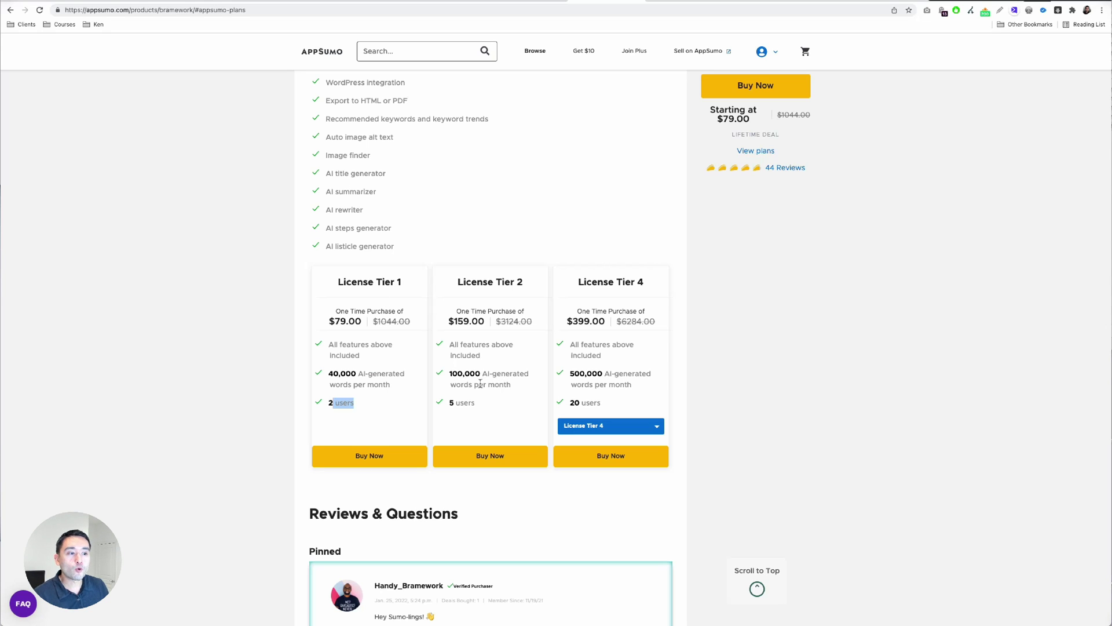
{"action": "left_click", "coordinate": [616, 426]}
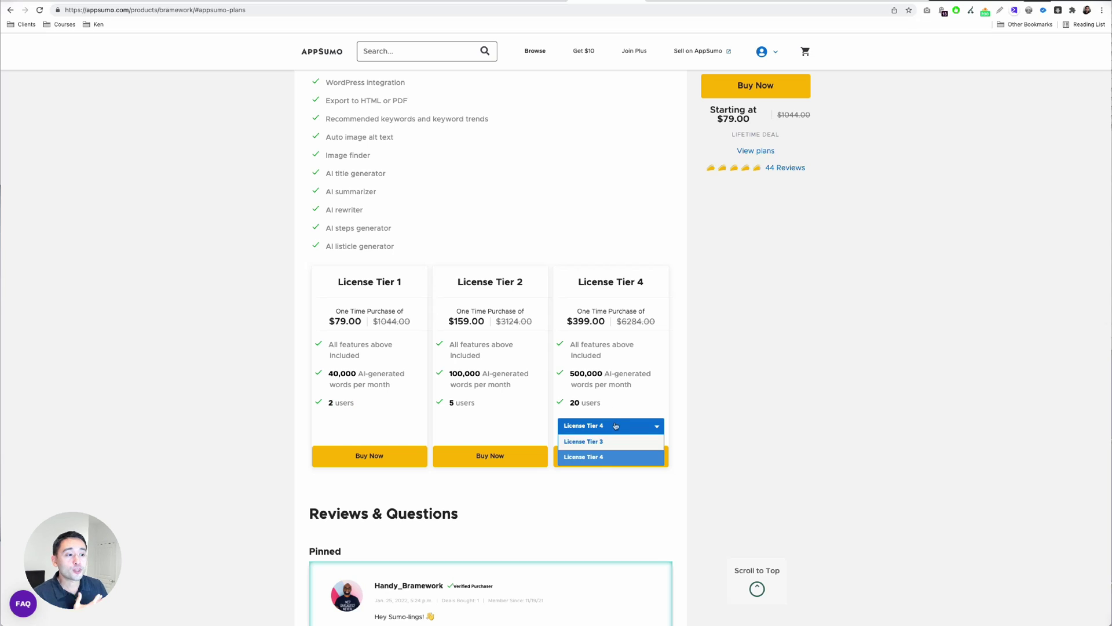
{"action": "left_click", "coordinate": [622, 367]}
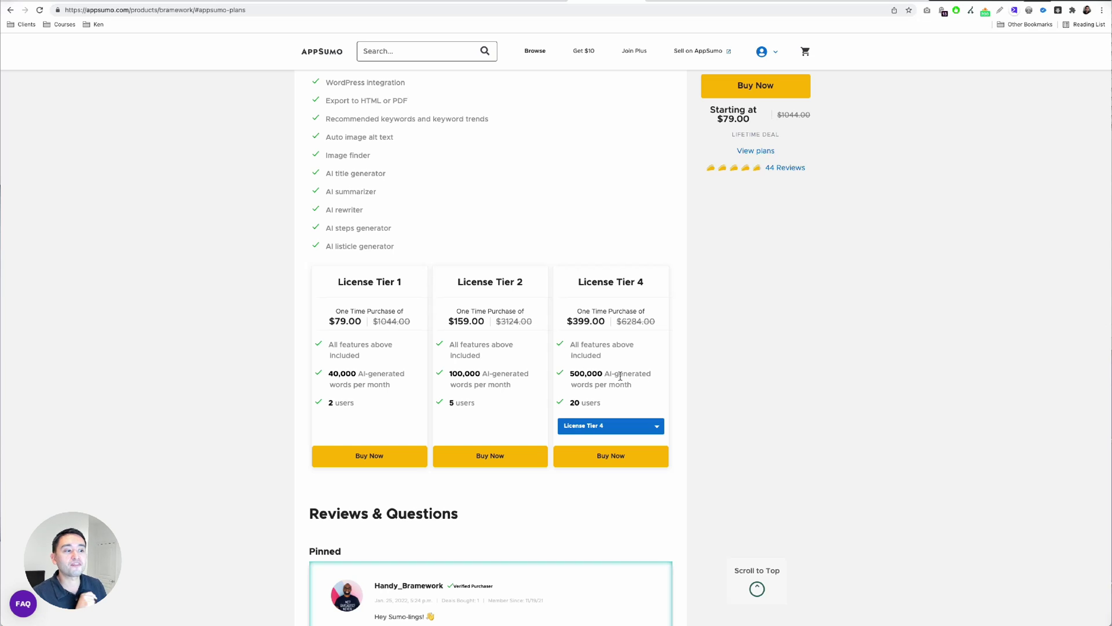
{"action": "left_click_drag", "start_coordinate": [630, 385], "coordinate": [569, 374]}
{"action": "left_click", "coordinate": [575, 372]}
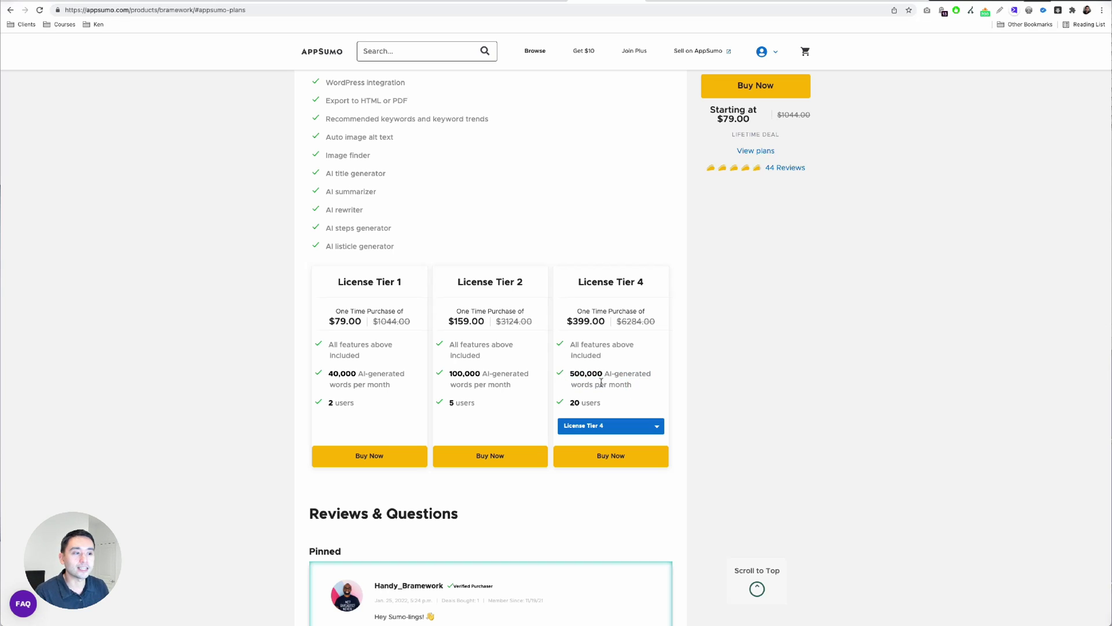
{"action": "scroll", "coordinate": [592, 375], "scroll_direction": "up", "scroll_amount": 5}
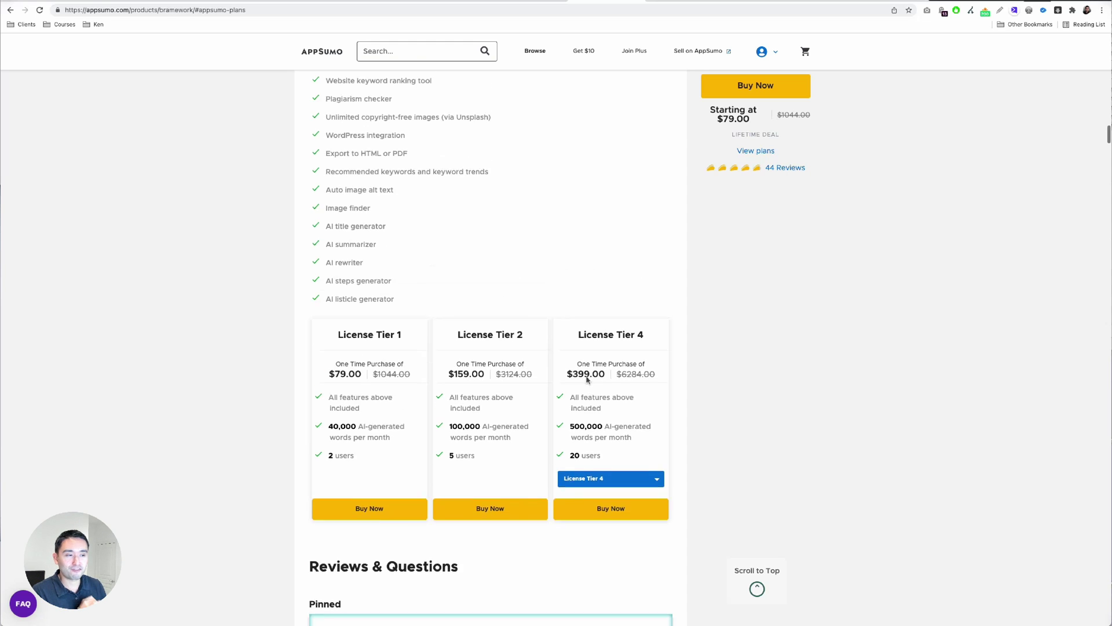
{"action": "scroll", "coordinate": [584, 383], "scroll_direction": "up", "scroll_amount": 1}
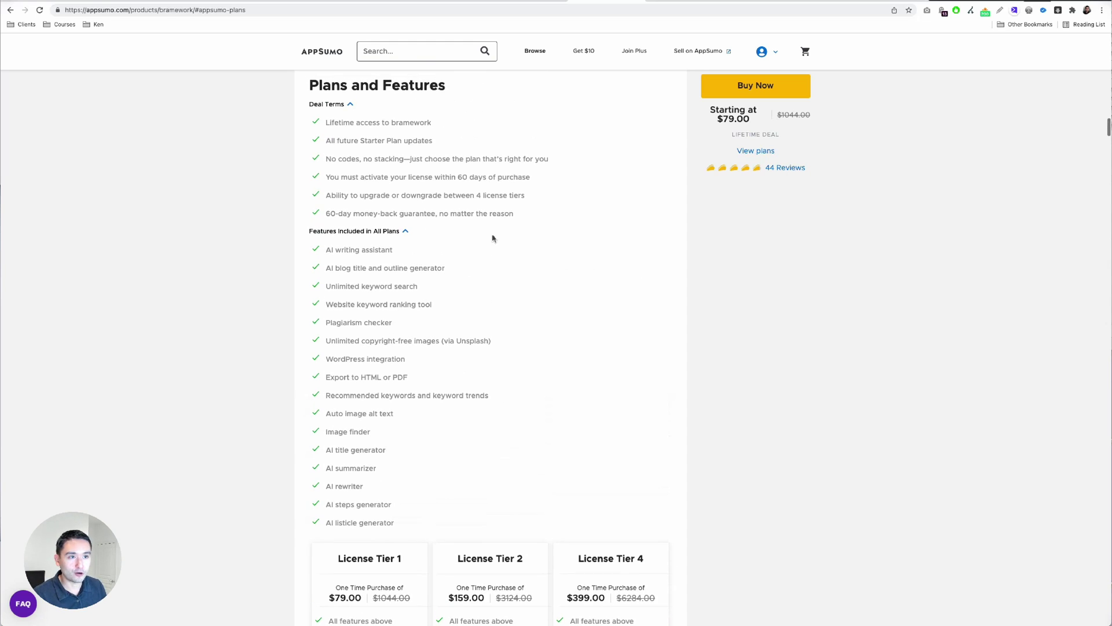
{"action": "left_click_drag", "start_coordinate": [330, 144], "coordinate": [434, 142]}
{"action": "left_click", "coordinate": [433, 142]}
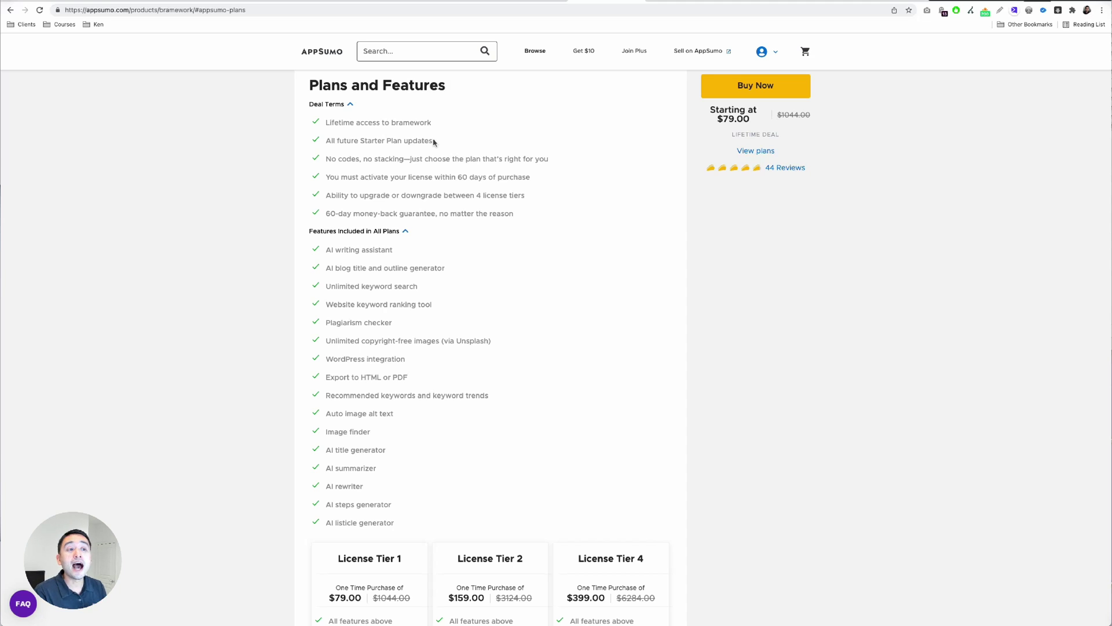
{"action": "scroll", "coordinate": [398, 234], "scroll_direction": "down", "scroll_amount": 1}
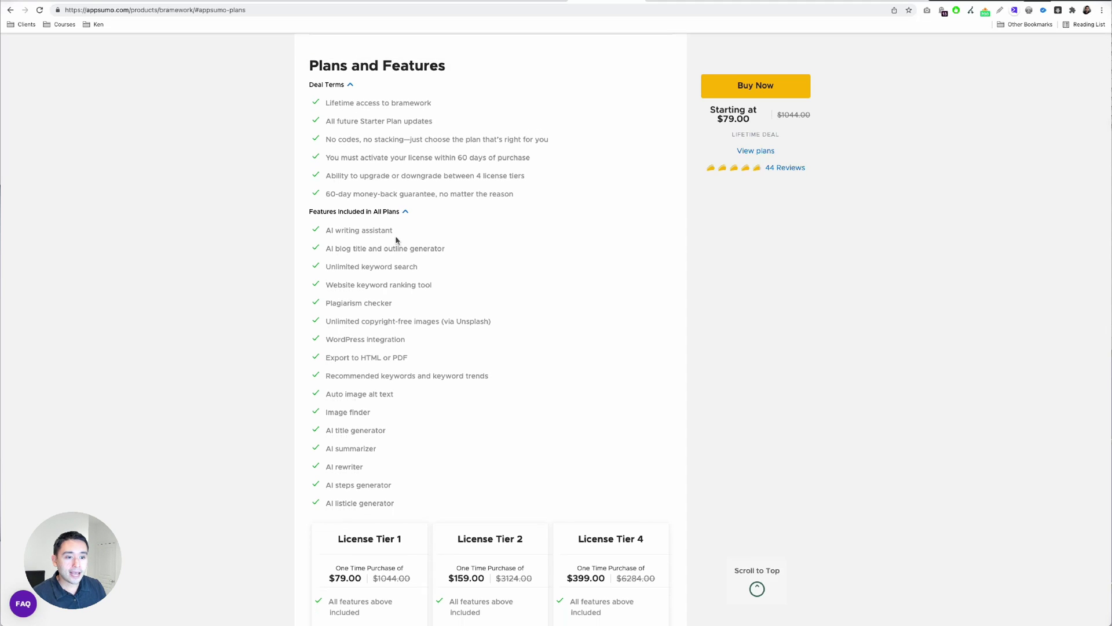
{"action": "scroll", "coordinate": [397, 237], "scroll_direction": "down", "scroll_amount": 5}
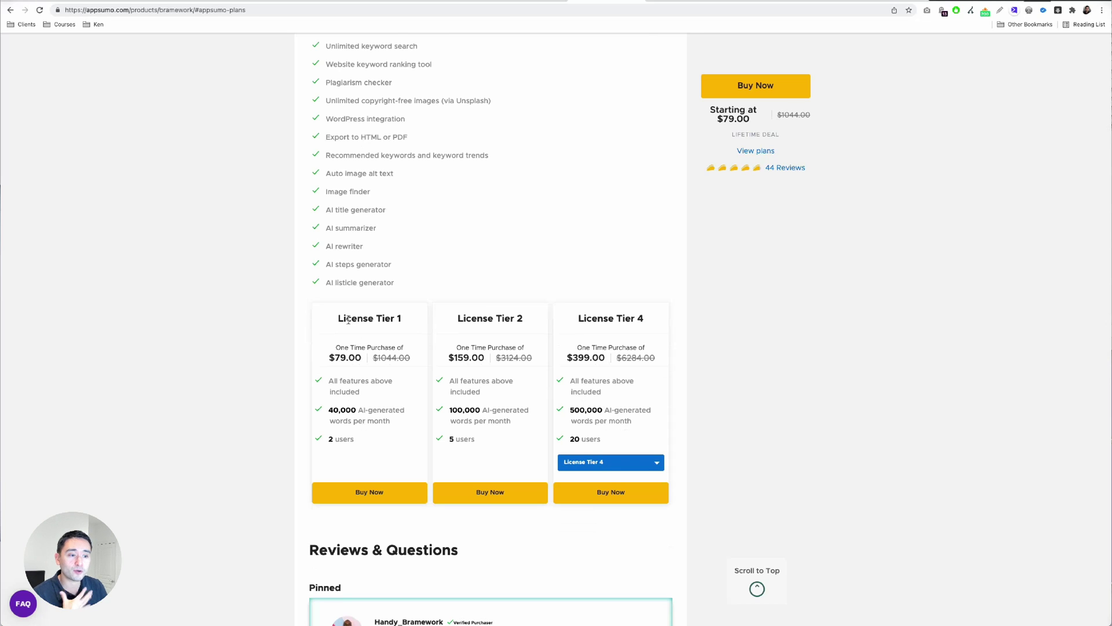
{"action": "left_click_drag", "start_coordinate": [339, 318], "coordinate": [401, 318]}
{"action": "left_click_drag", "start_coordinate": [466, 317], "coordinate": [517, 313]}
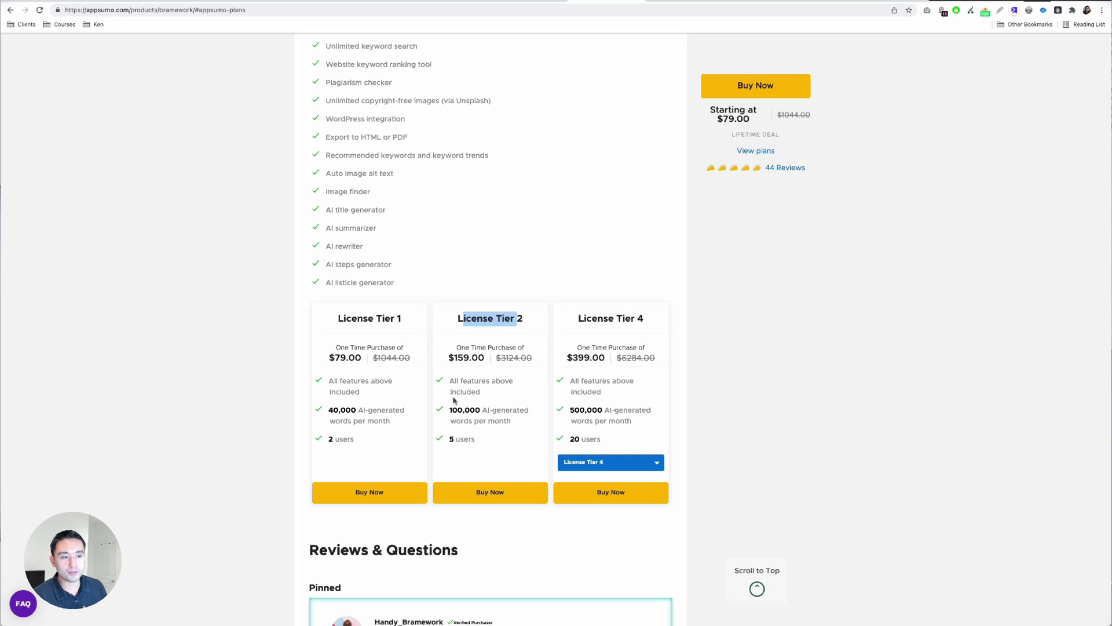
{"action": "left_click", "coordinate": [485, 301]}
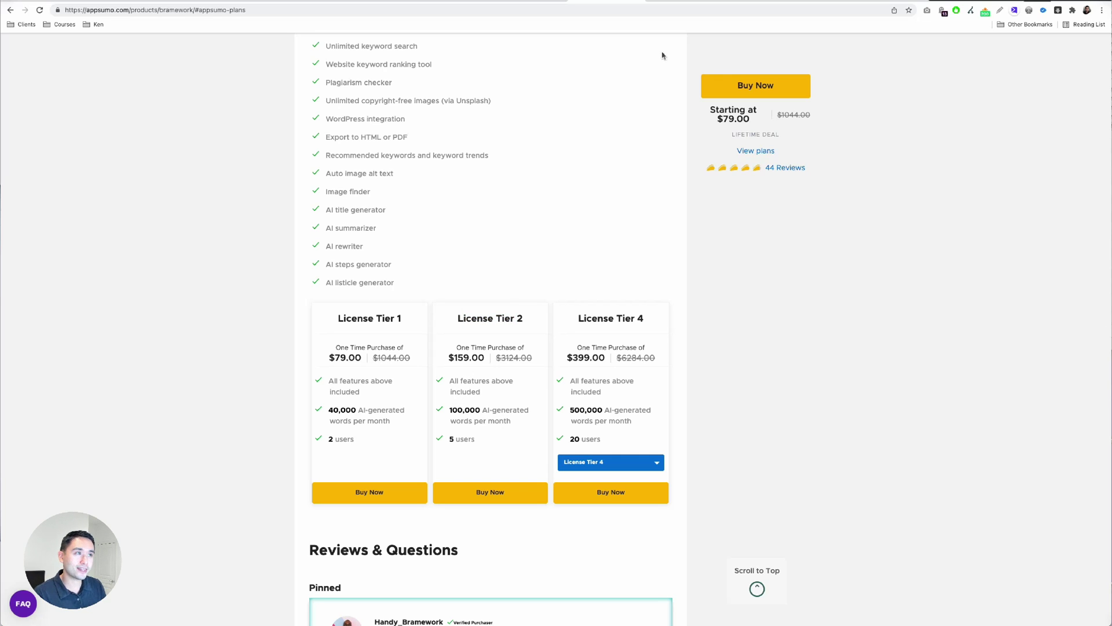
Open Streann Studio's GO LIVE Broadcast dialog showing title, description, director name and destinations.
{"action": "left_click", "coordinate": [668, 2]}
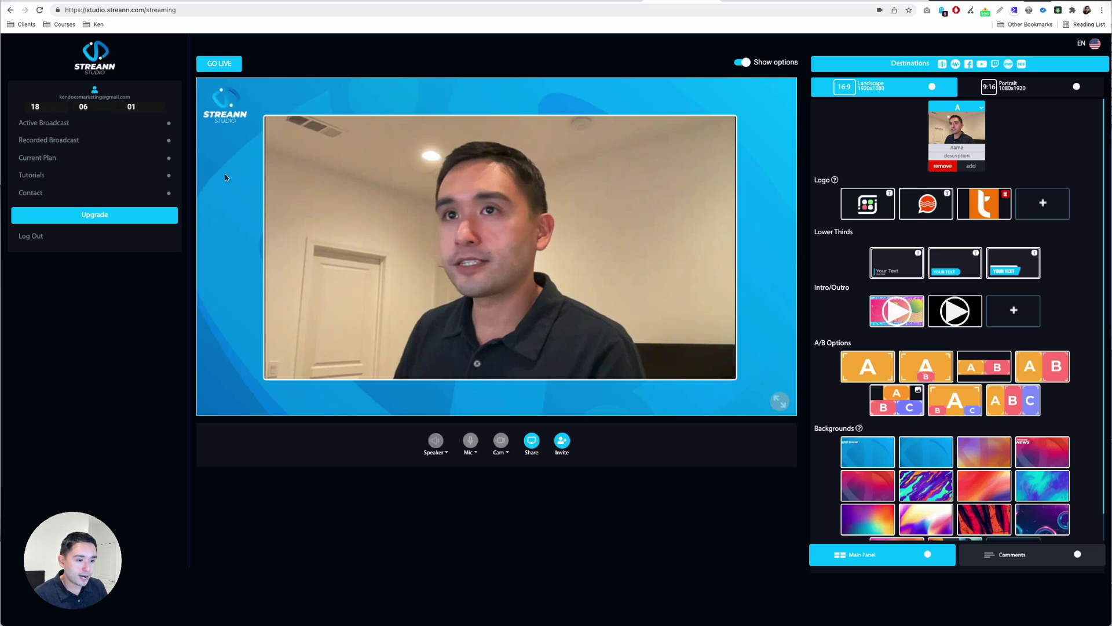
{"action": "left_click", "coordinate": [227, 66]}
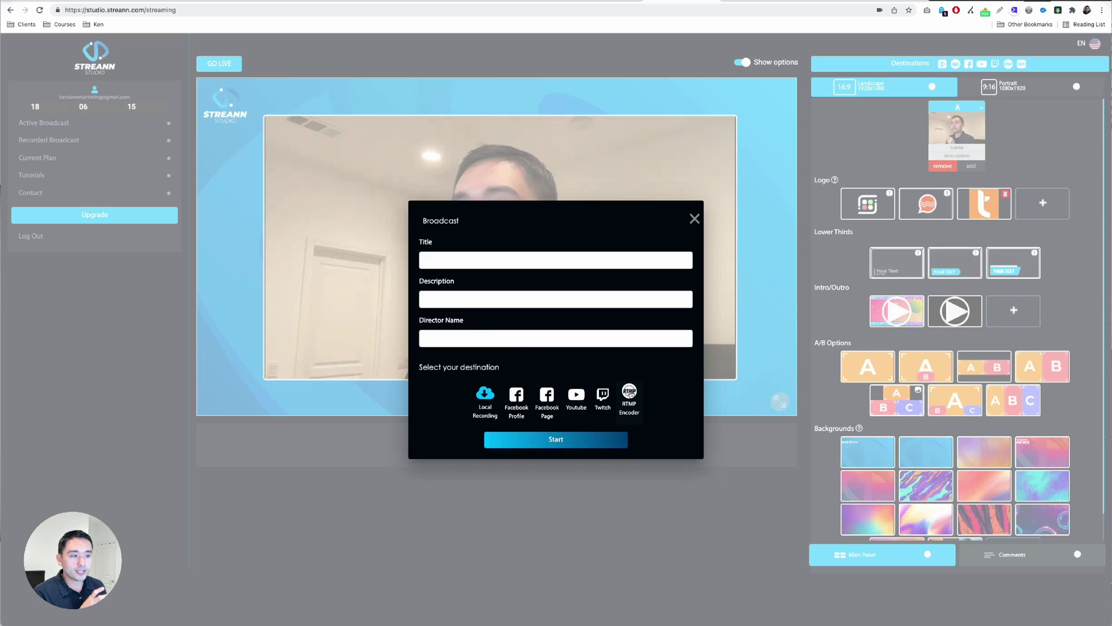
Choose RTMP Encoder to reveal its host, stream name and user fields, then close the Broadcast dialog.
{"action": "left_click", "coordinate": [629, 398]}
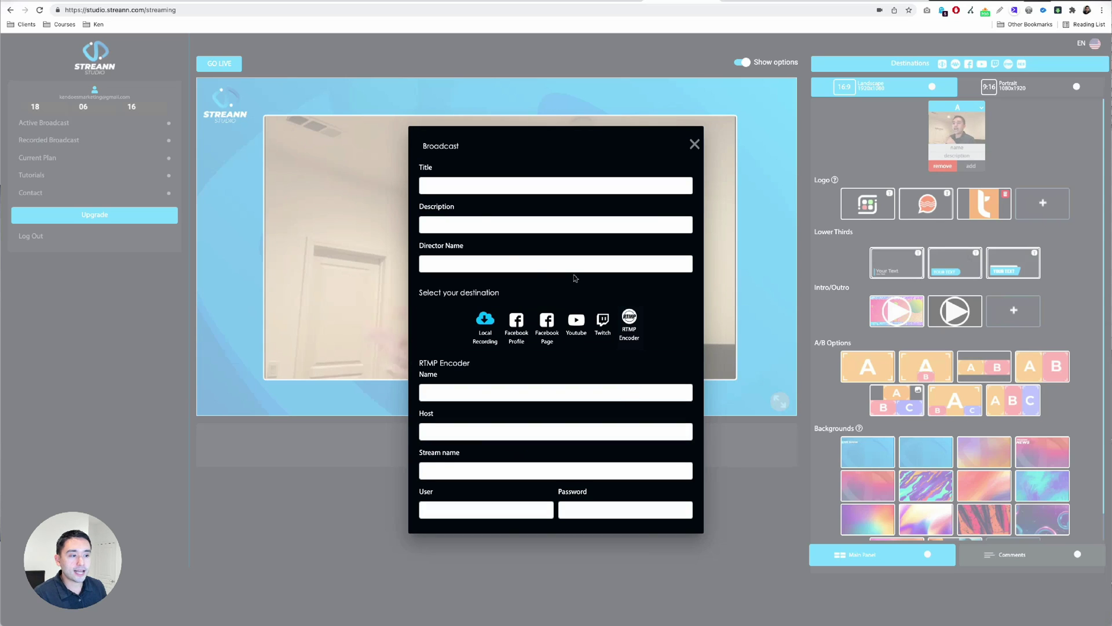
{"action": "left_click", "coordinate": [694, 144]}
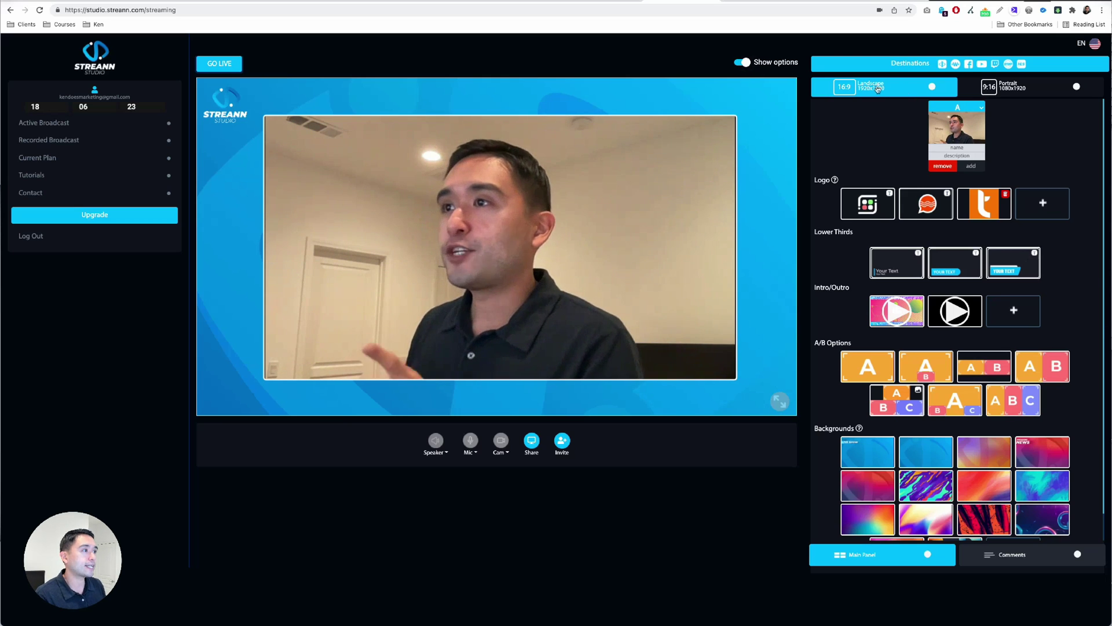
{"action": "left_click", "coordinate": [1002, 85]}
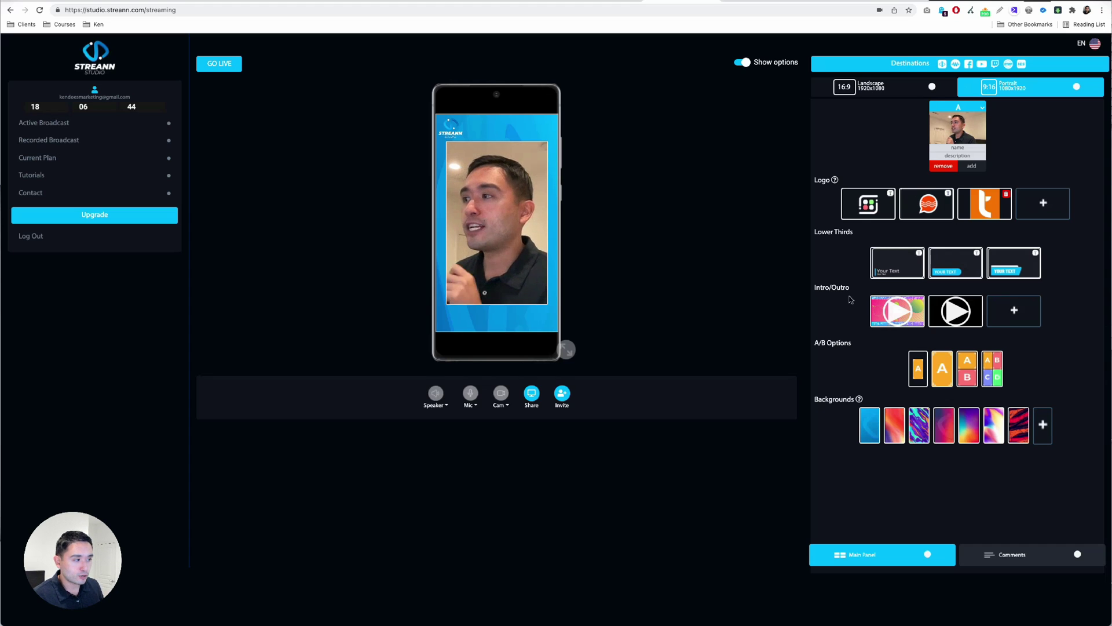
{"action": "left_click", "coordinate": [949, 371]}
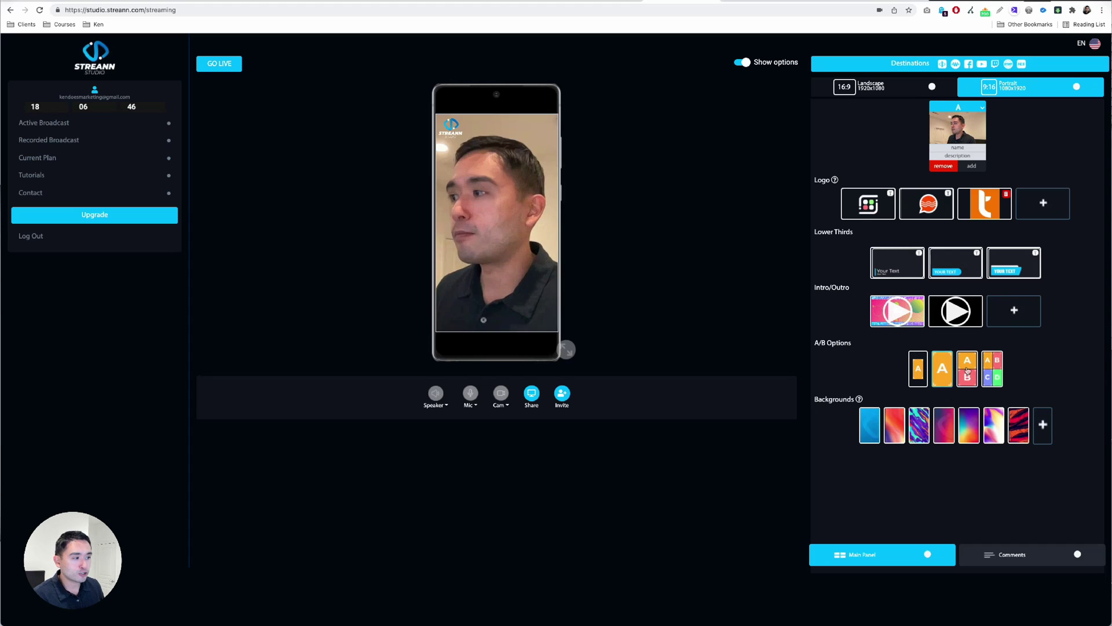
{"action": "left_click", "coordinate": [968, 371]}
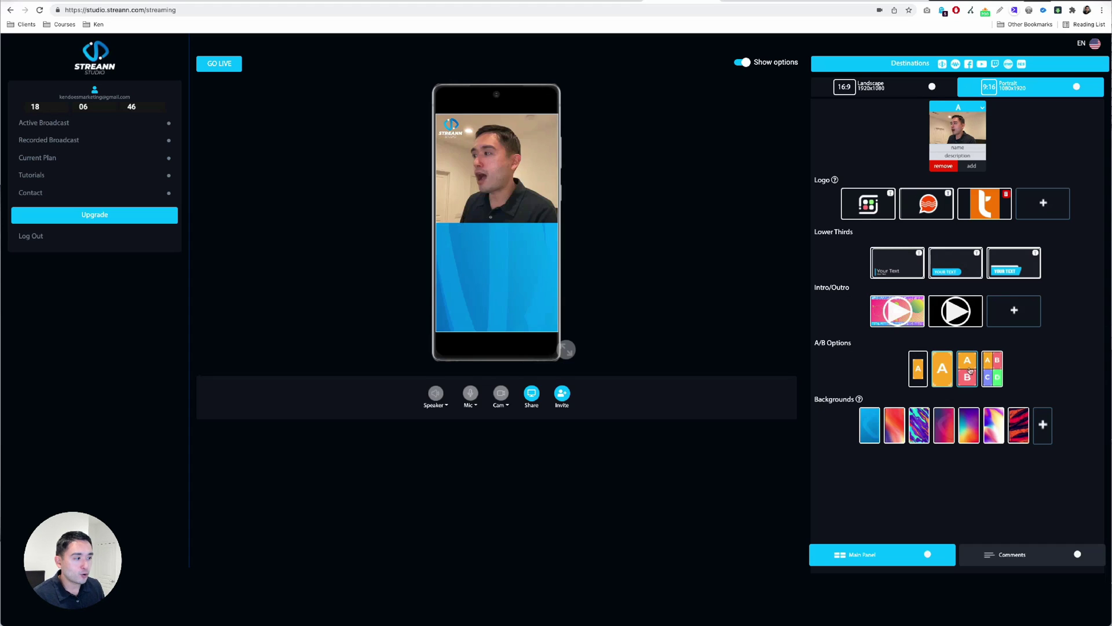
{"action": "left_click", "coordinate": [870, 430]}
{"action": "left_click", "coordinate": [881, 90]}
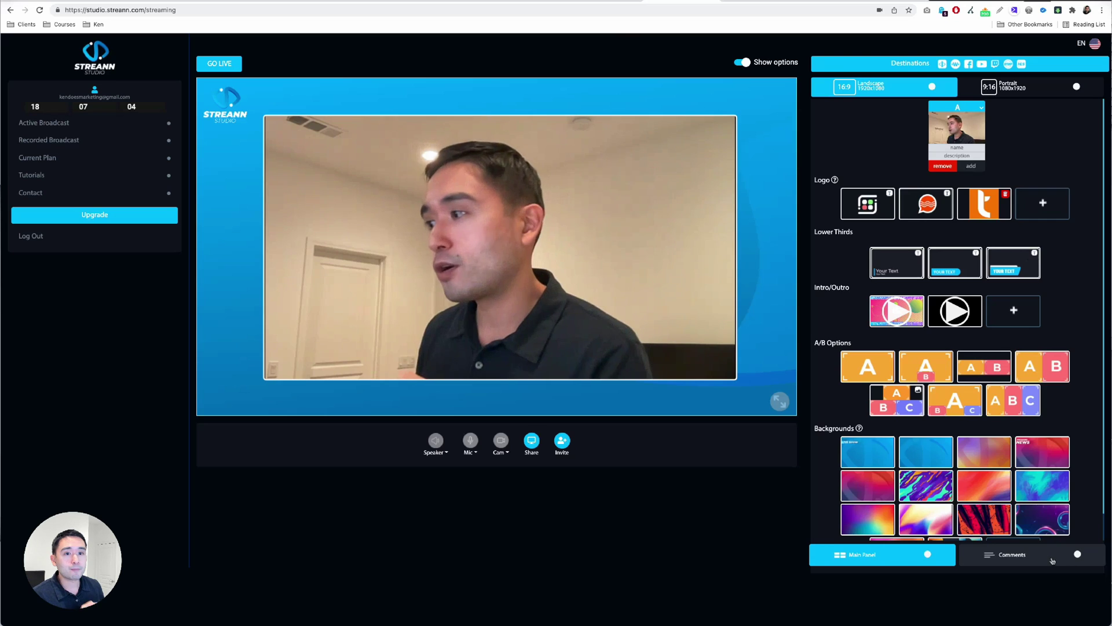
{"action": "left_click", "coordinate": [1025, 554]}
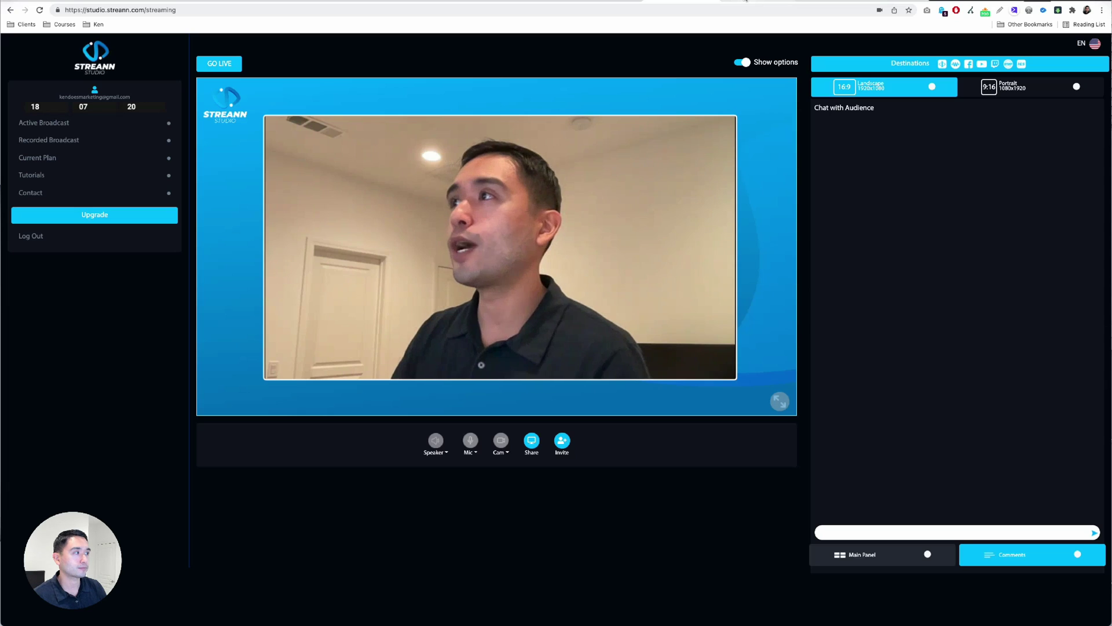
Go back to the AppSumo Streann Studio deal page.
{"action": "left_click", "coordinate": [746, 1]}
Jump to the Streann Studio plans from the $59.00 price and review Tier 1: 5 guests, unlimited streaming, no watermark.
{"action": "left_click", "coordinate": [788, 49]}
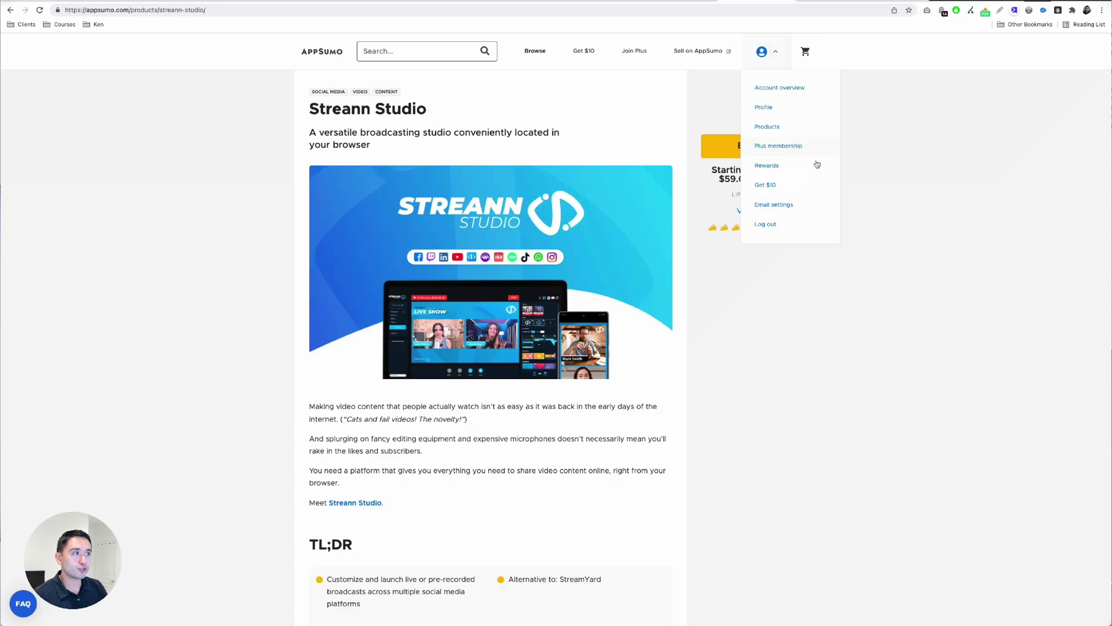
{"action": "left_click_drag", "start_coordinate": [734, 172], "coordinate": [763, 191]}
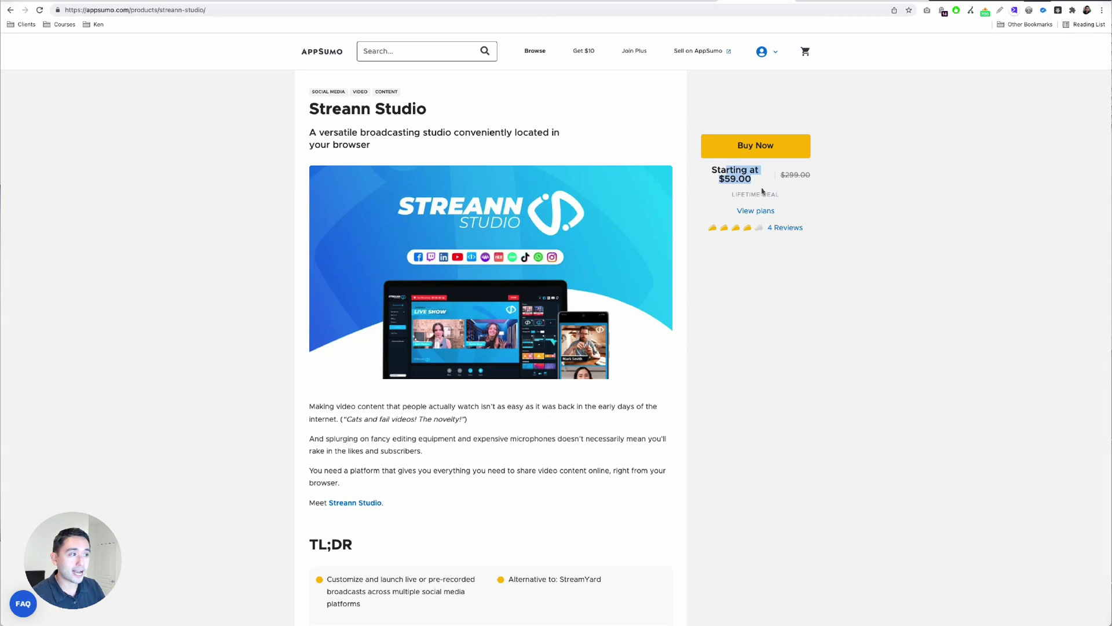
{"action": "left_click", "coordinate": [756, 211]}
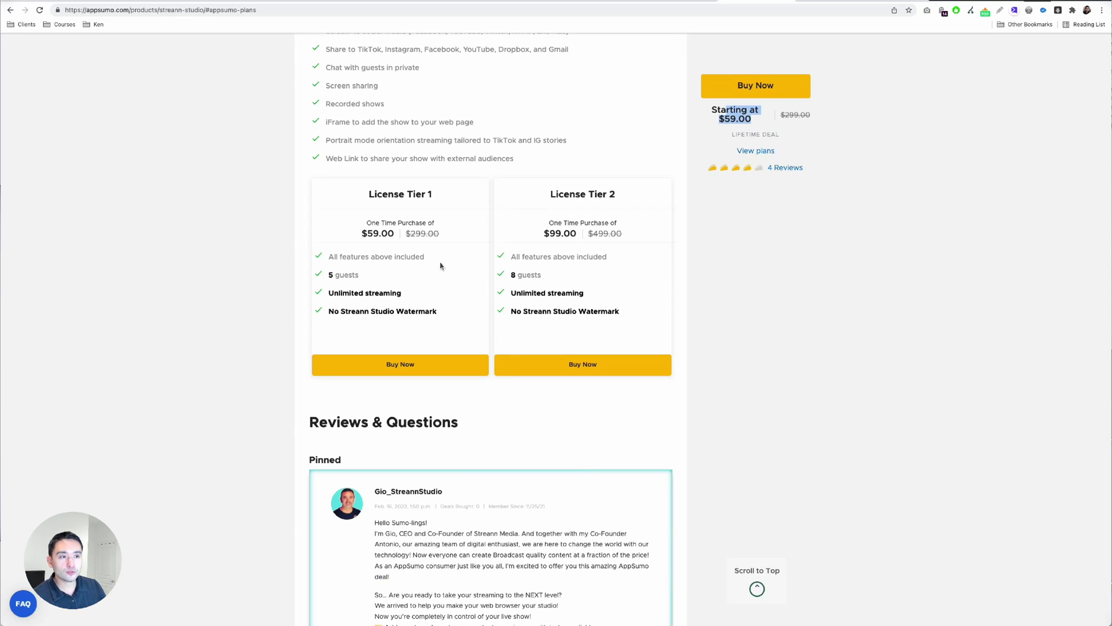
{"action": "left_click_drag", "start_coordinate": [330, 274], "coordinate": [350, 274]}
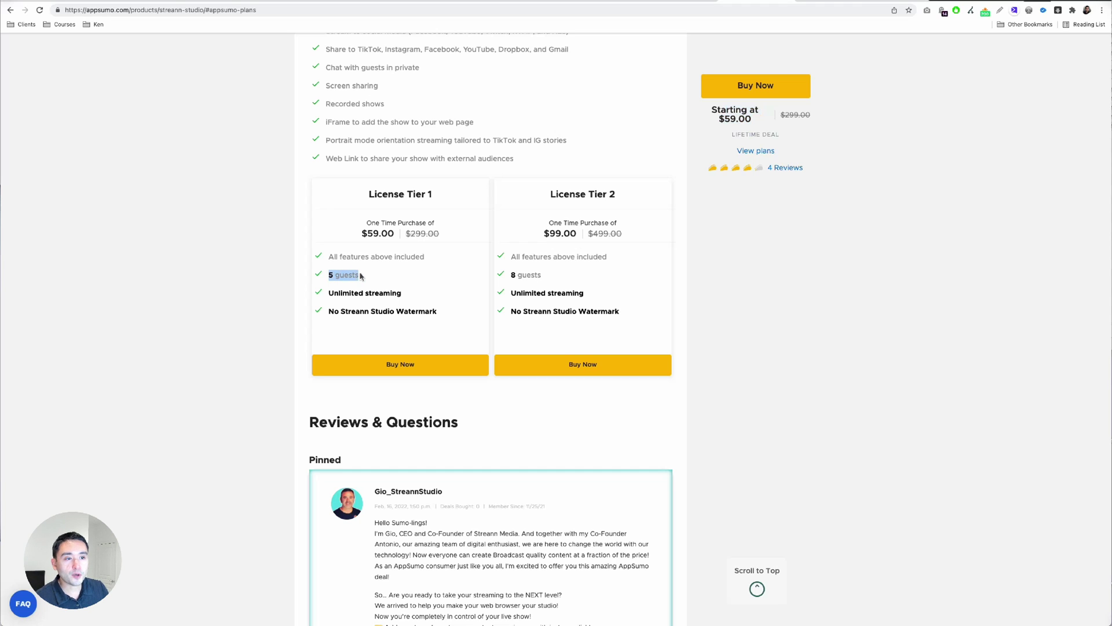
{"action": "left_click_drag", "start_coordinate": [333, 292], "coordinate": [397, 292]}
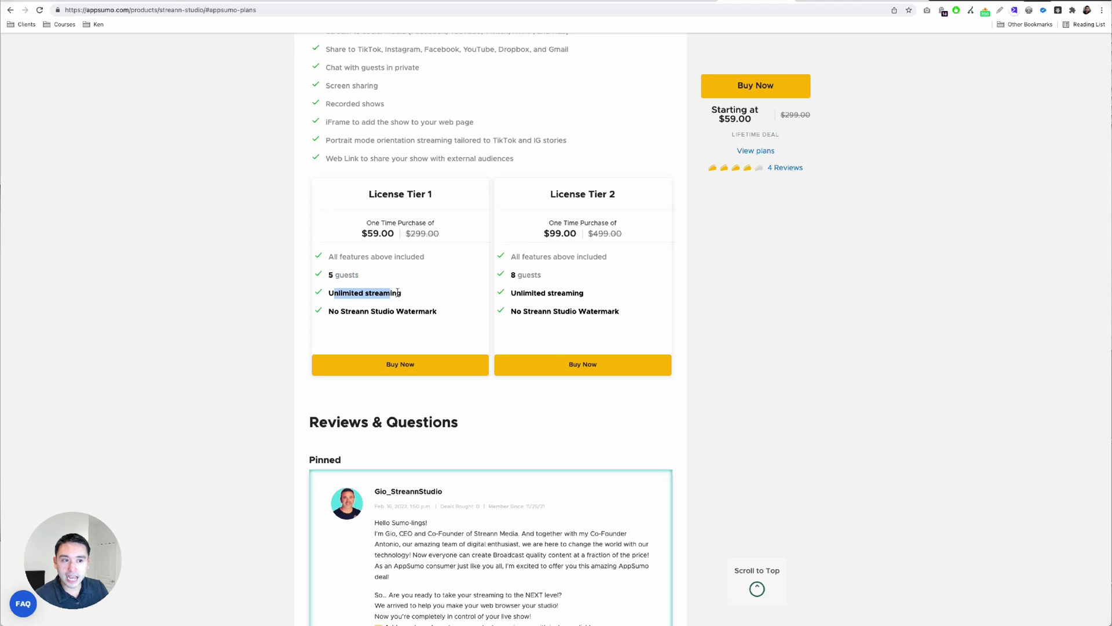
{"action": "left_click_drag", "start_coordinate": [339, 313], "coordinate": [390, 316]}
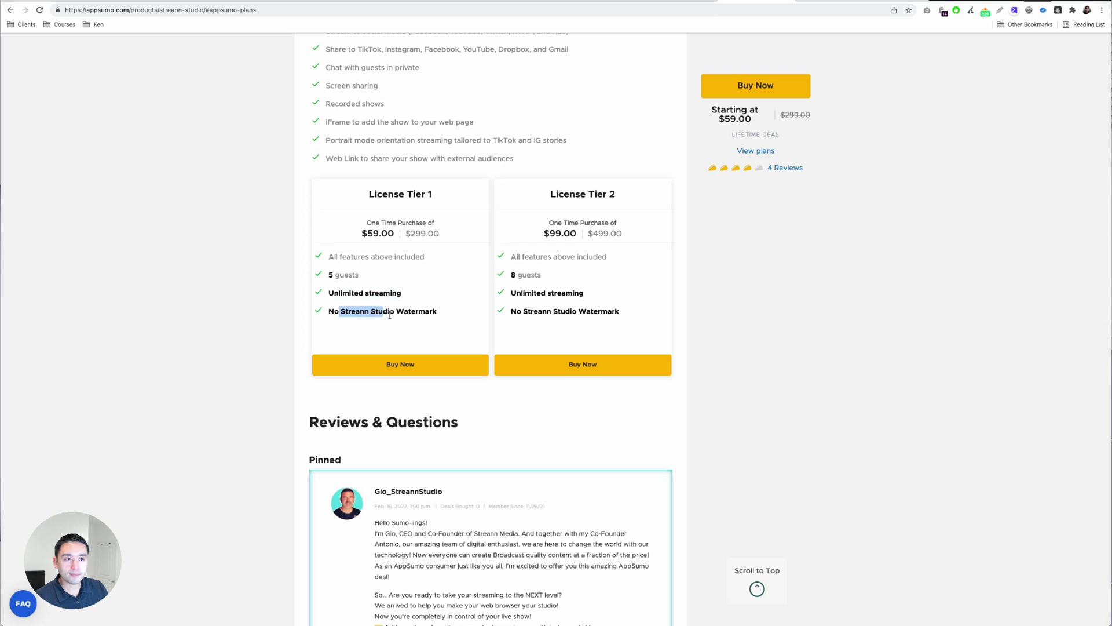
Review License Tier 2's perks ($99, 8 guests), then scroll up to the Plans and Features terms.
{"action": "left_click_drag", "start_coordinate": [588, 194], "coordinate": [615, 195]}
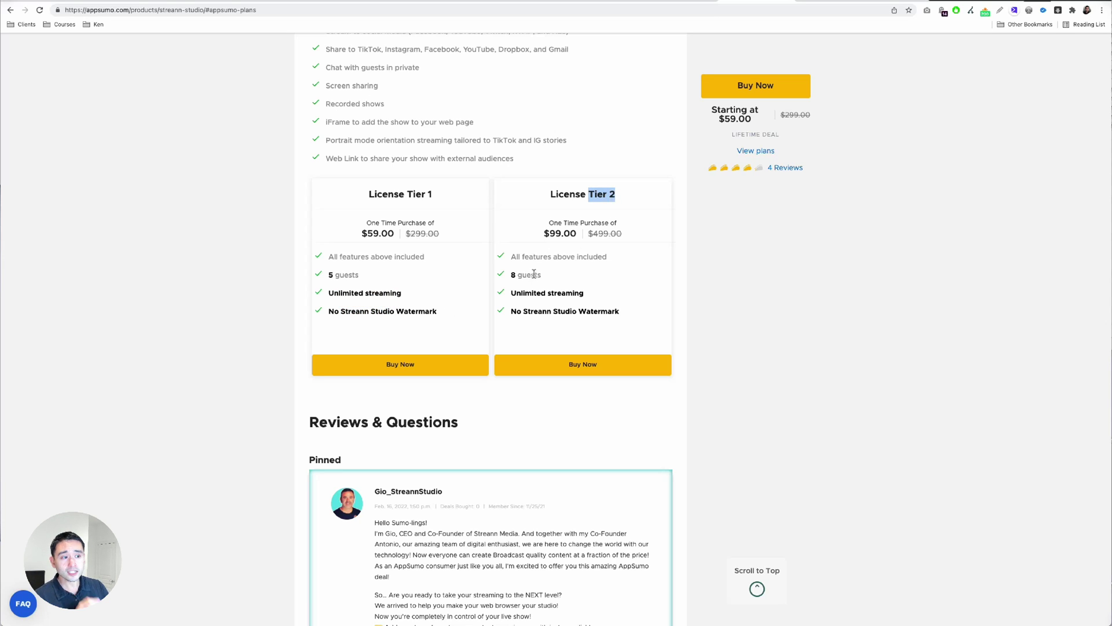
{"action": "left_click_drag", "start_coordinate": [514, 293], "coordinate": [563, 295]}
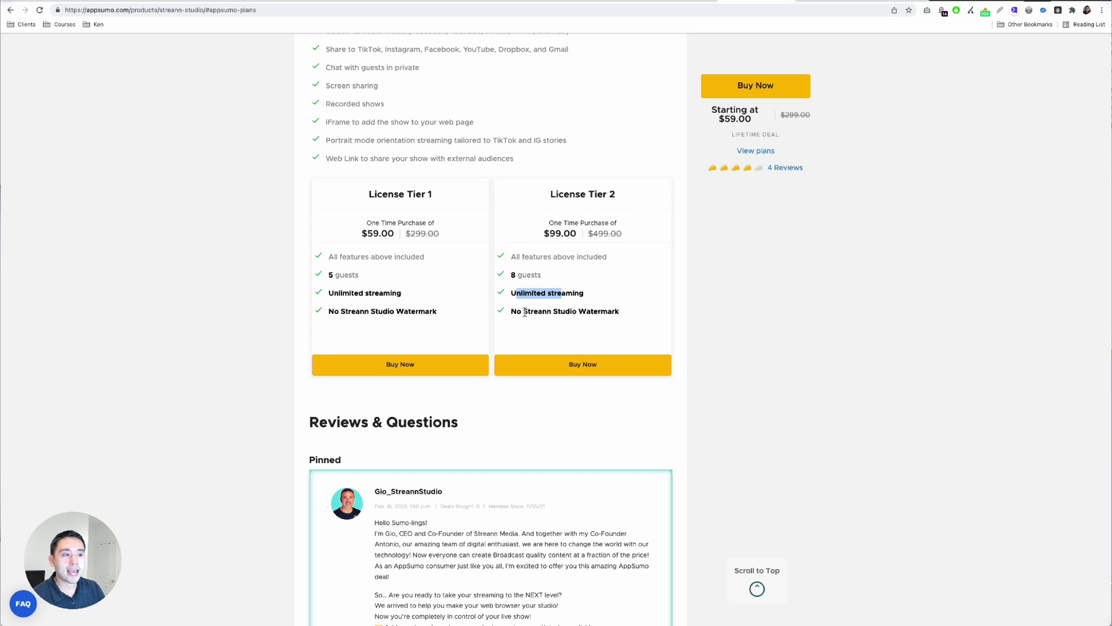
{"action": "left_click_drag", "start_coordinate": [525, 312], "coordinate": [511, 312]}
{"action": "left_click", "coordinate": [599, 308]}
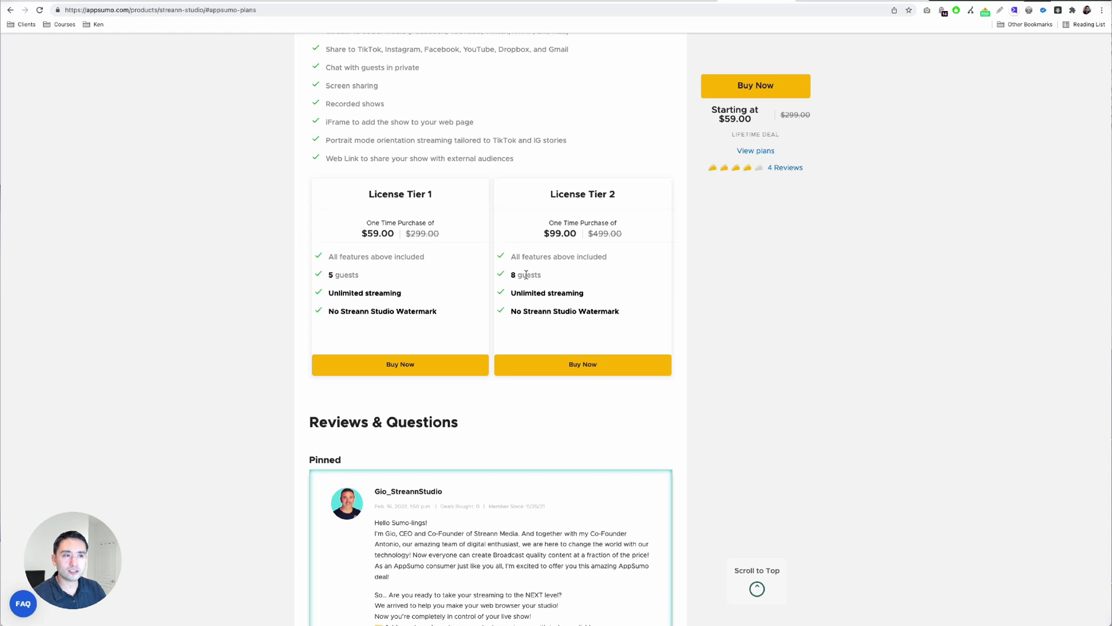
{"action": "left_click_drag", "start_coordinate": [330, 275], "coordinate": [509, 292]}
{"action": "left_click", "coordinate": [589, 285]}
{"action": "scroll", "coordinate": [549, 294], "scroll_direction": "up", "scroll_amount": 1}
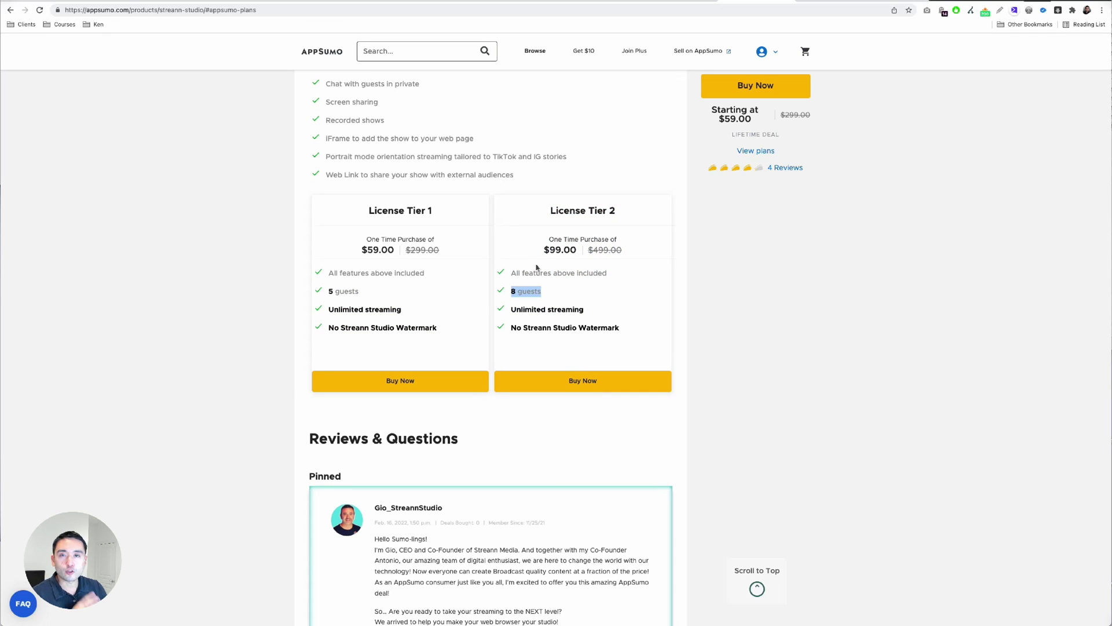
{"action": "left_click", "coordinate": [548, 290]}
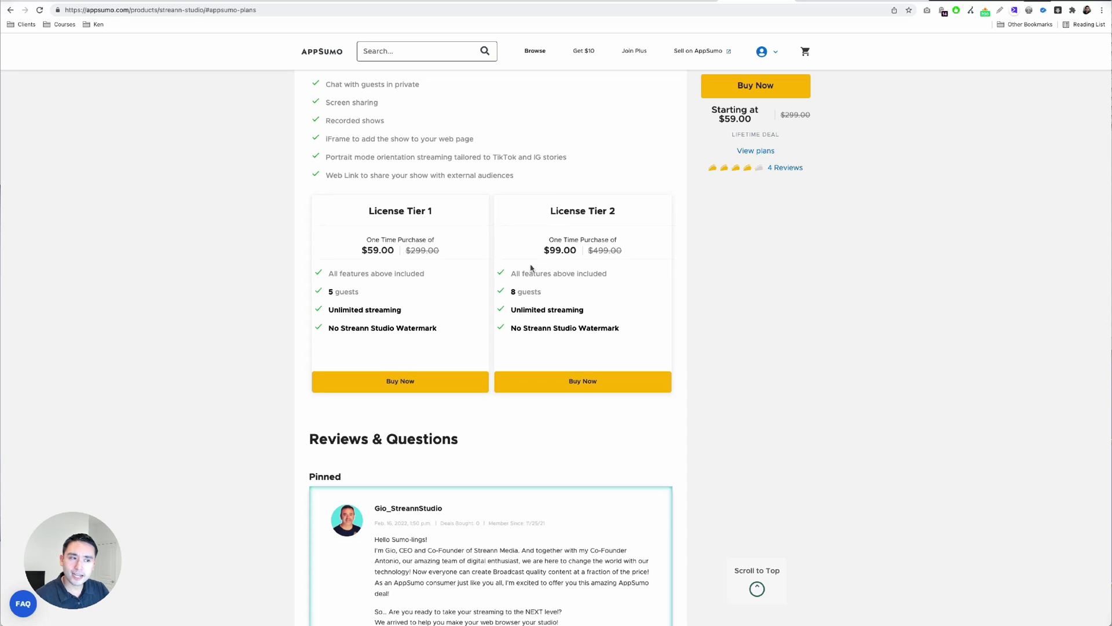
{"action": "scroll", "coordinate": [536, 267], "scroll_direction": "up", "scroll_amount": 4}
{"action": "scroll", "coordinate": [534, 272], "scroll_direction": "up", "scroll_amount": 1}
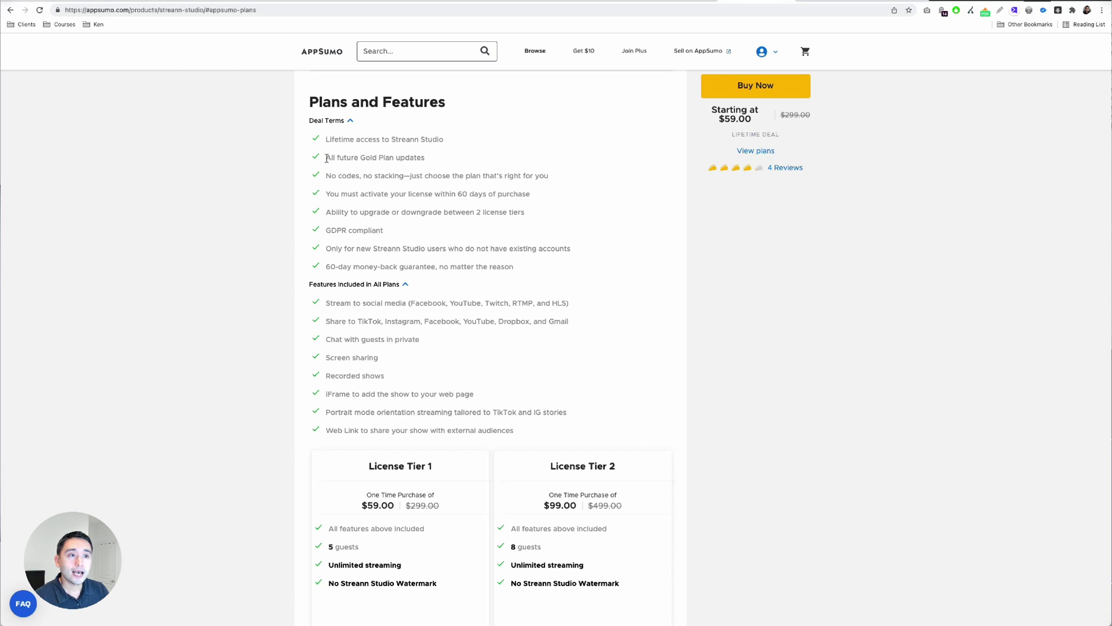
Review the Streann Studio Gold Plan updates and license tiers, then go to WriterZen Topic Discovery.
{"action": "left_click_drag", "start_coordinate": [364, 158], "coordinate": [425, 158]}
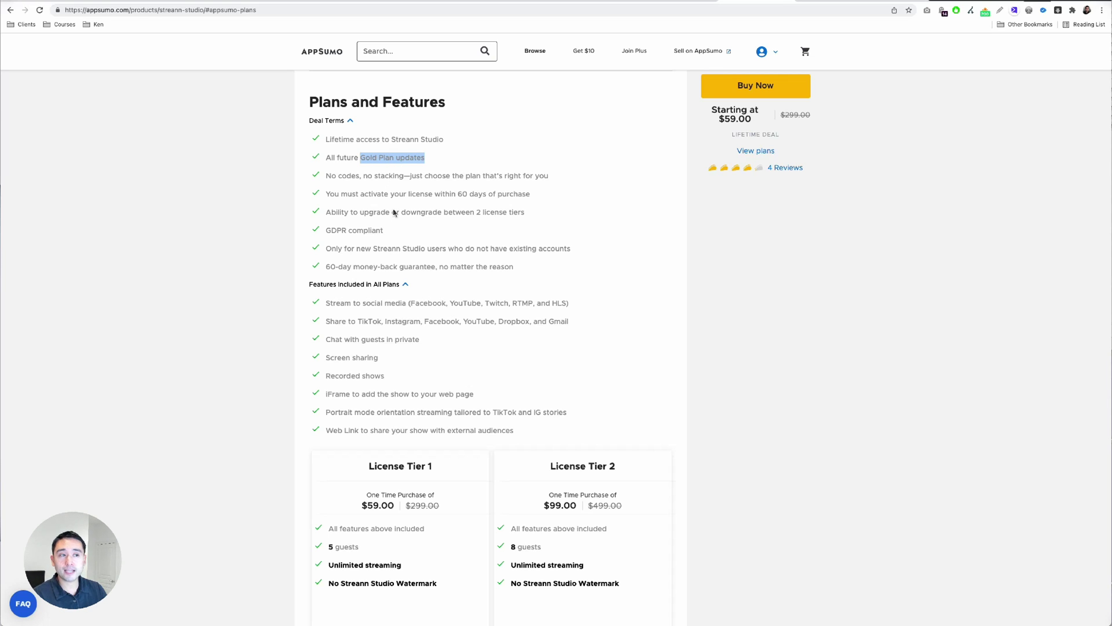
{"action": "scroll", "coordinate": [434, 325], "scroll_direction": "down", "scroll_amount": 2}
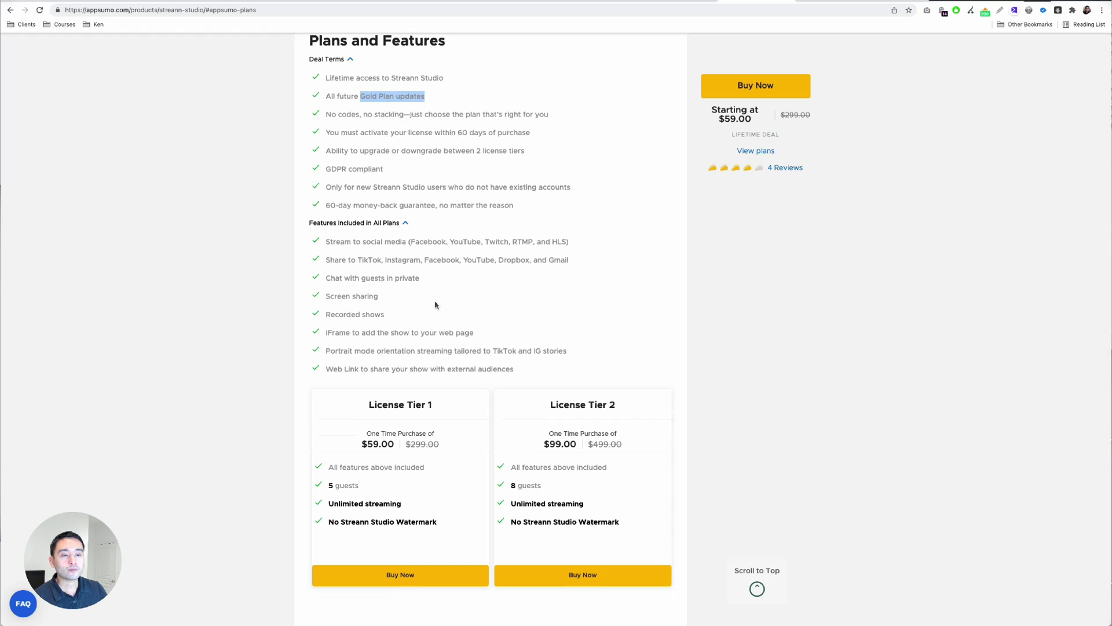
{"action": "scroll", "coordinate": [430, 186], "scroll_direction": "down", "scroll_amount": 6}
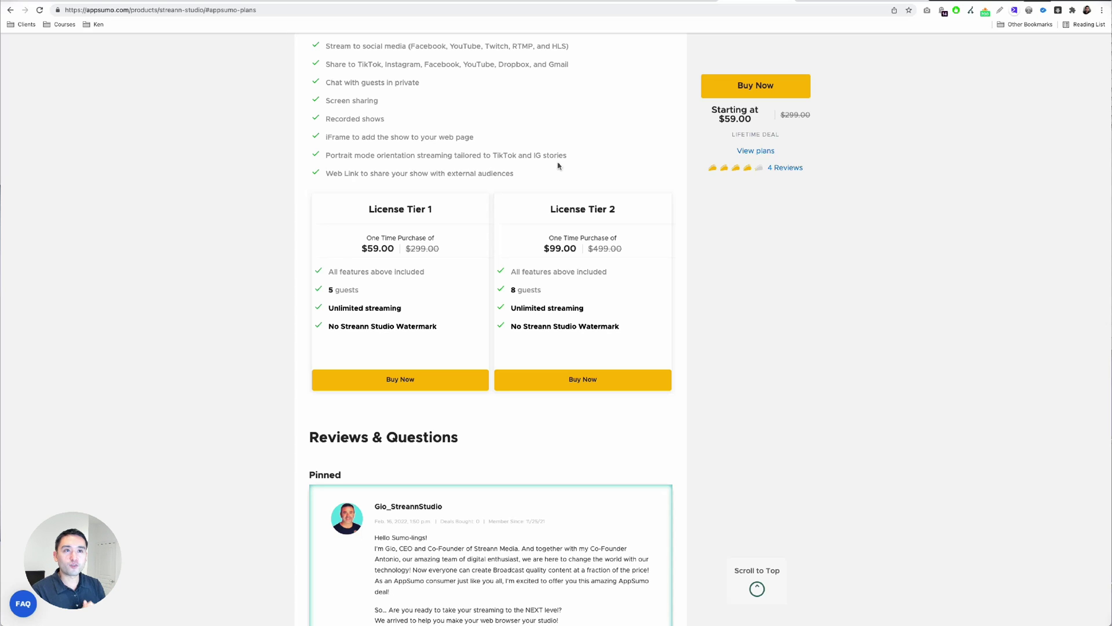
{"action": "left_click", "coordinate": [813, 1]}
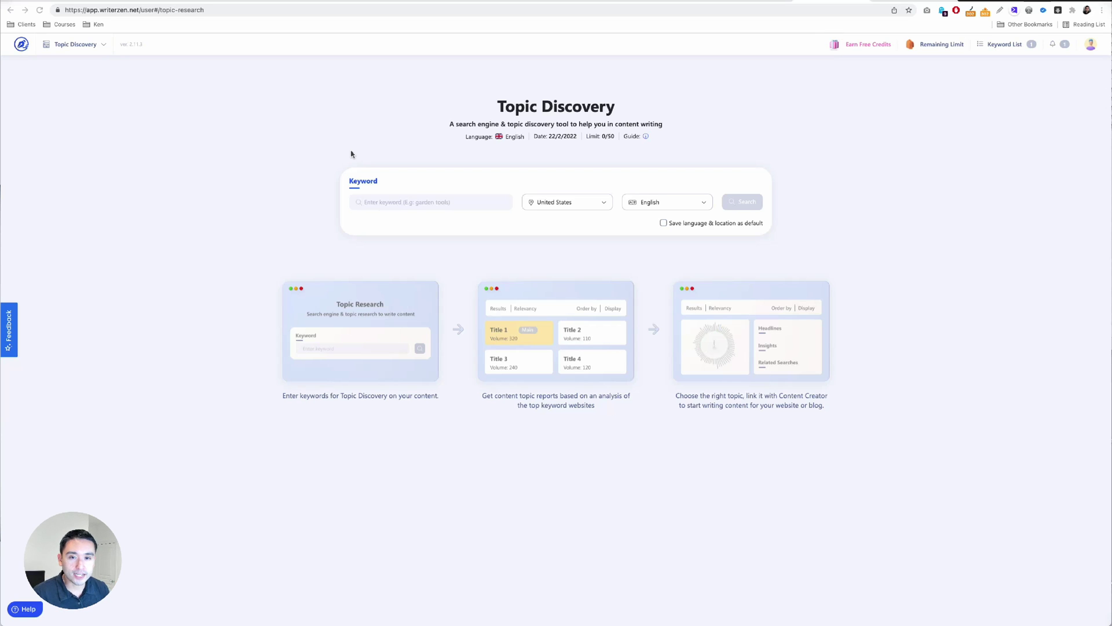
Run a Topic Discovery search for 'affiliate marketing'.
{"action": "left_click", "coordinate": [81, 45]}
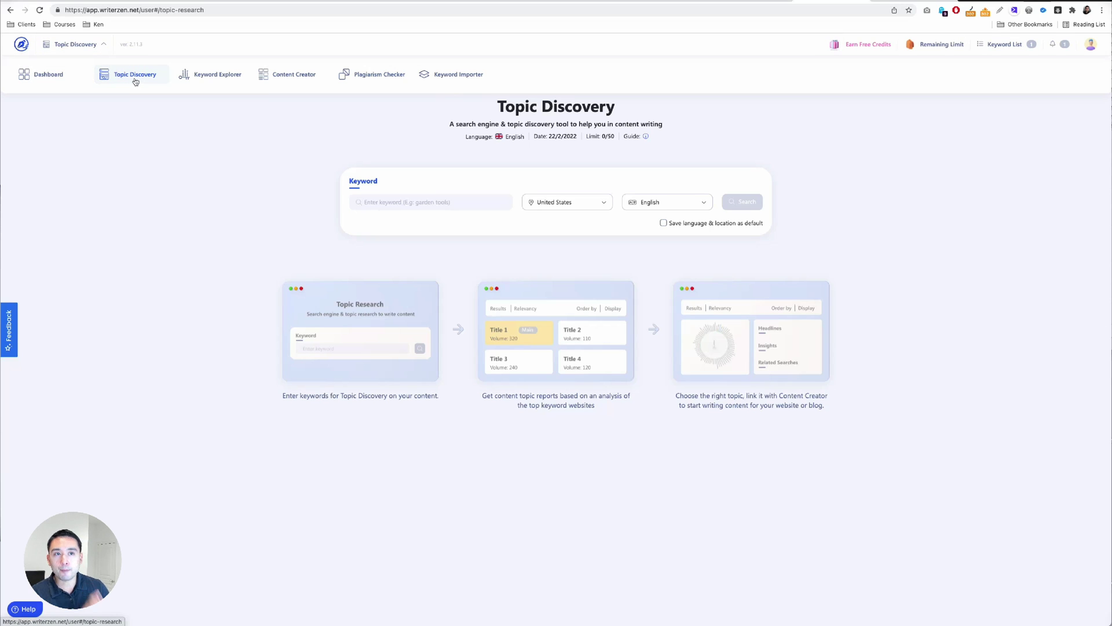
{"action": "left_click", "coordinate": [400, 200]}
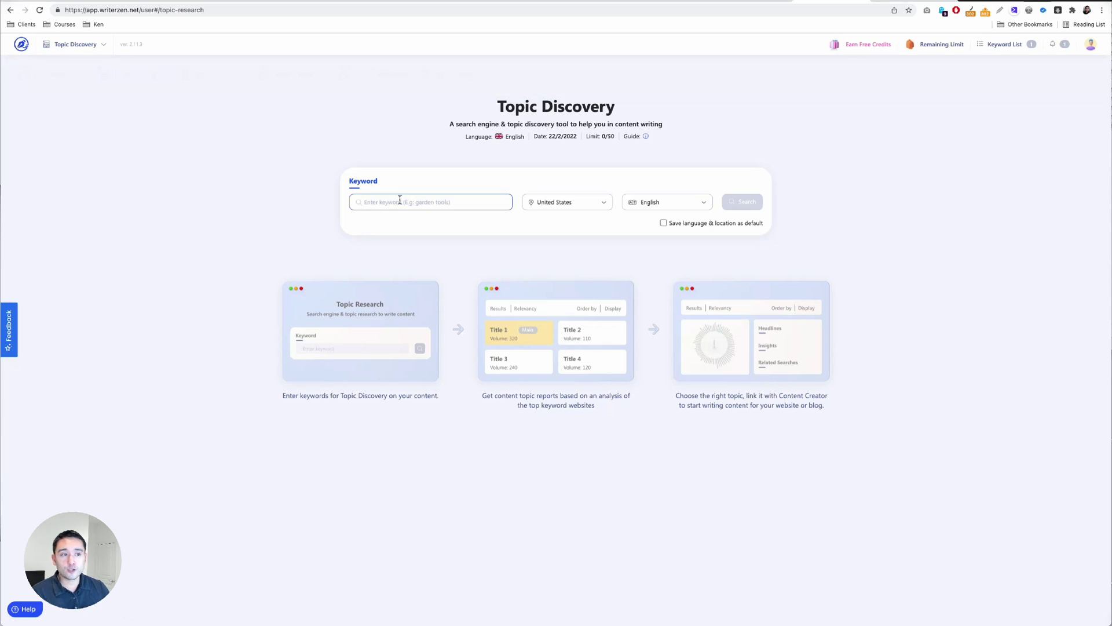
{"action": "type", "text": "affiliate marketing"}
{"action": "left_click", "coordinate": [723, 204]}
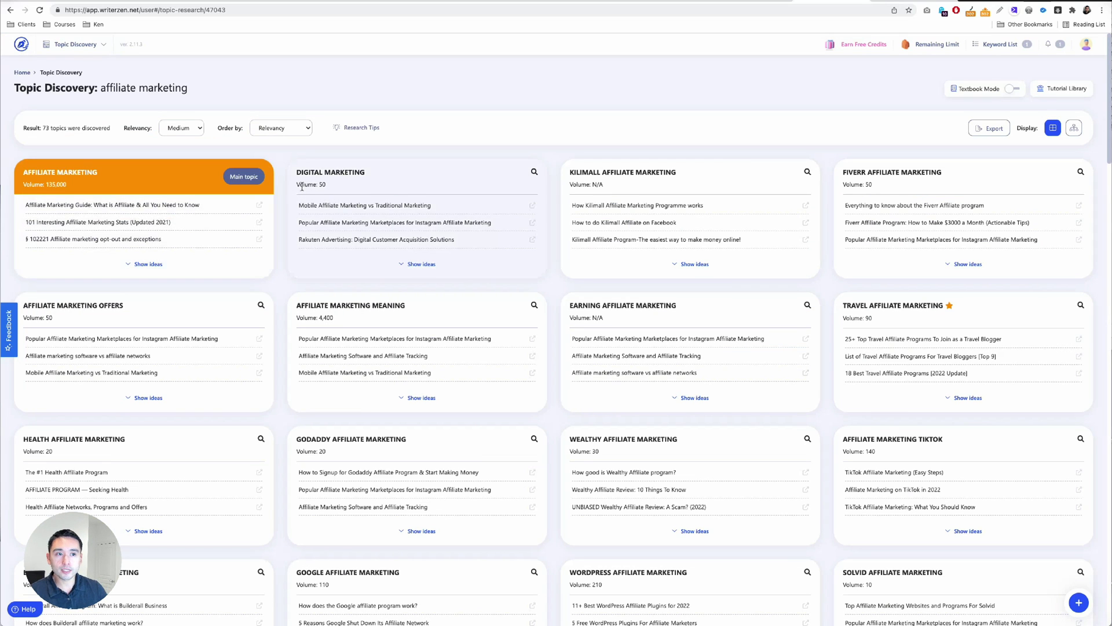
Review the 73 topic ideas, such as Instagram marketplaces, and move to Keyword Explorer.
{"action": "mouse_move", "coordinate": [102, 91]}
{"action": "left_mouse_down"}
{"action": "mouse_move", "coordinate": [232, 90]}
{"action": "mouse_move", "coordinate": [113, 90]}
{"action": "left_mouse_up"}
{"action": "left_click", "coordinate": [168, 90]}
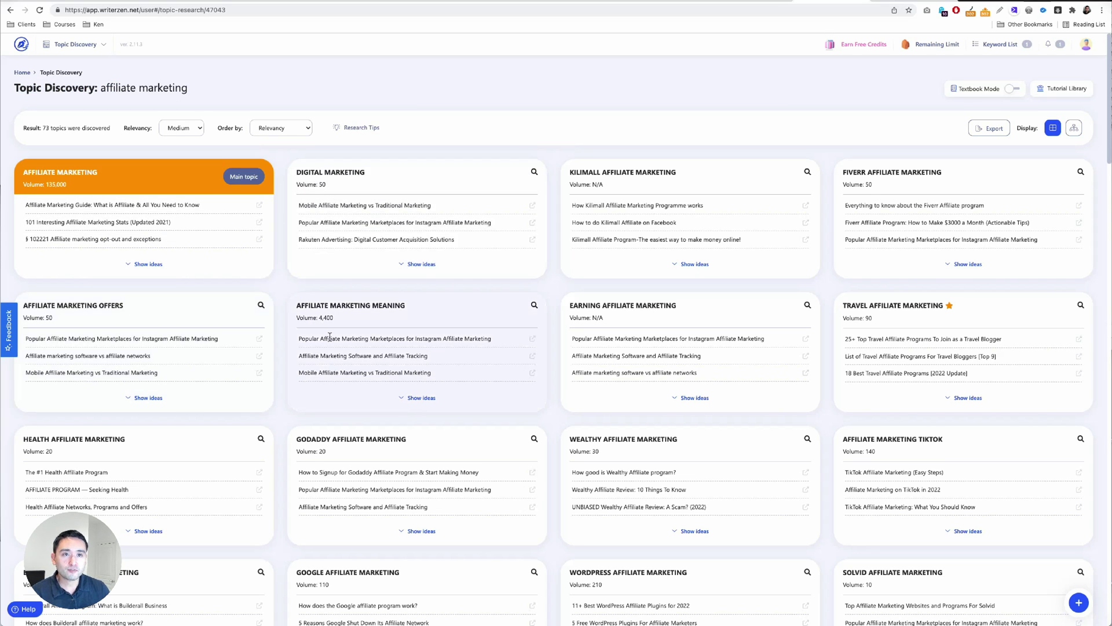
{"action": "left_click_drag", "start_coordinate": [305, 339], "coordinate": [490, 338]}
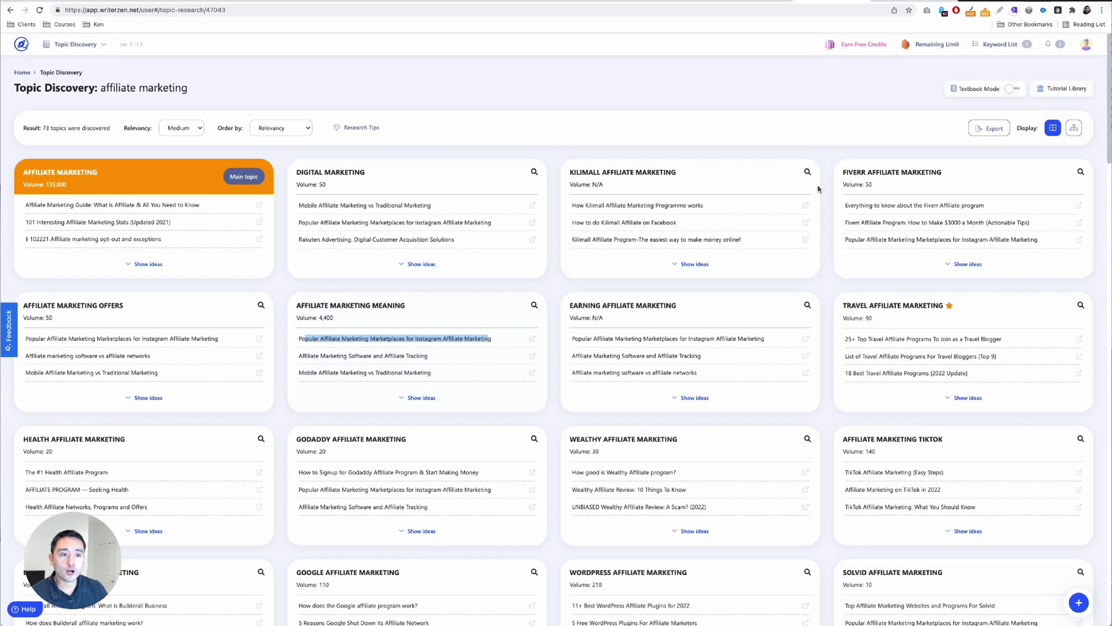
{"action": "left_click", "coordinate": [81, 44]}
{"action": "left_click", "coordinate": [217, 76]}
Search Keyword Explorer for affiliate marketing and browse its 135,000-search keyword report.
{"action": "left_click", "coordinate": [384, 201]}
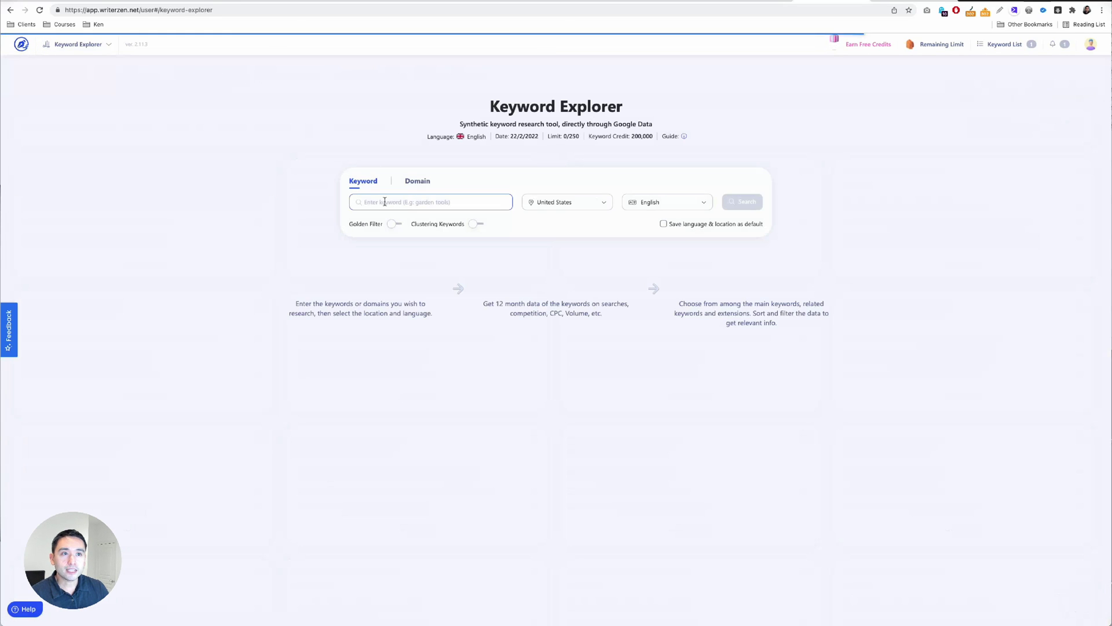
{"action": "type", "text": "affiliate marketing"}
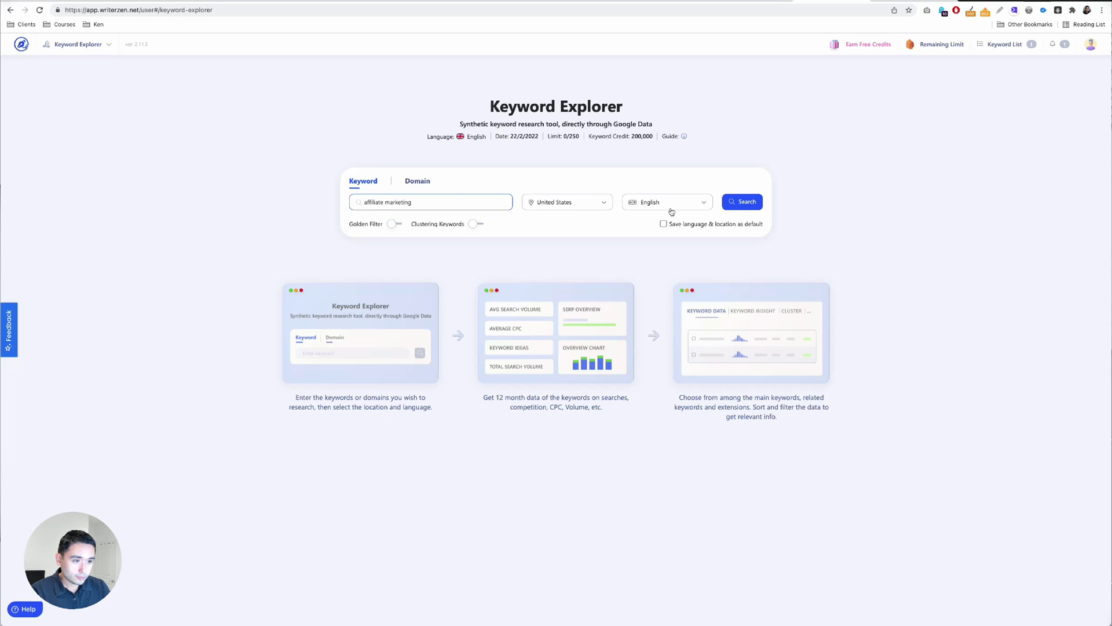
{"action": "left_click", "coordinate": [726, 207]}
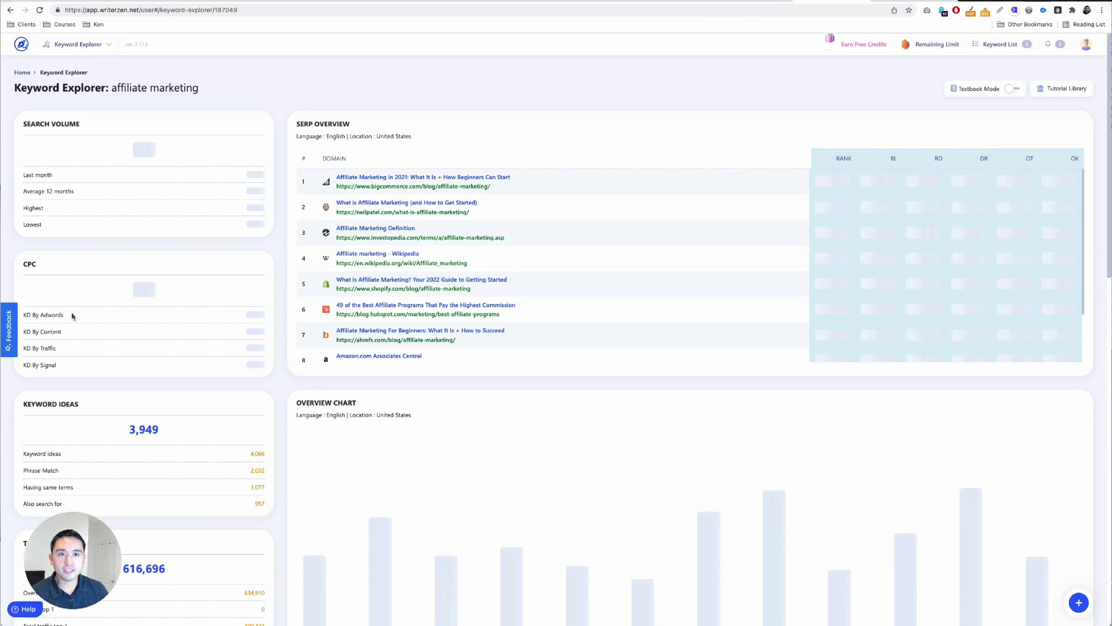
{"action": "scroll", "coordinate": [139, 391], "scroll_direction": "down", "scroll_amount": 2}
{"action": "scroll", "coordinate": [125, 371], "scroll_direction": "down", "scroll_amount": 1}
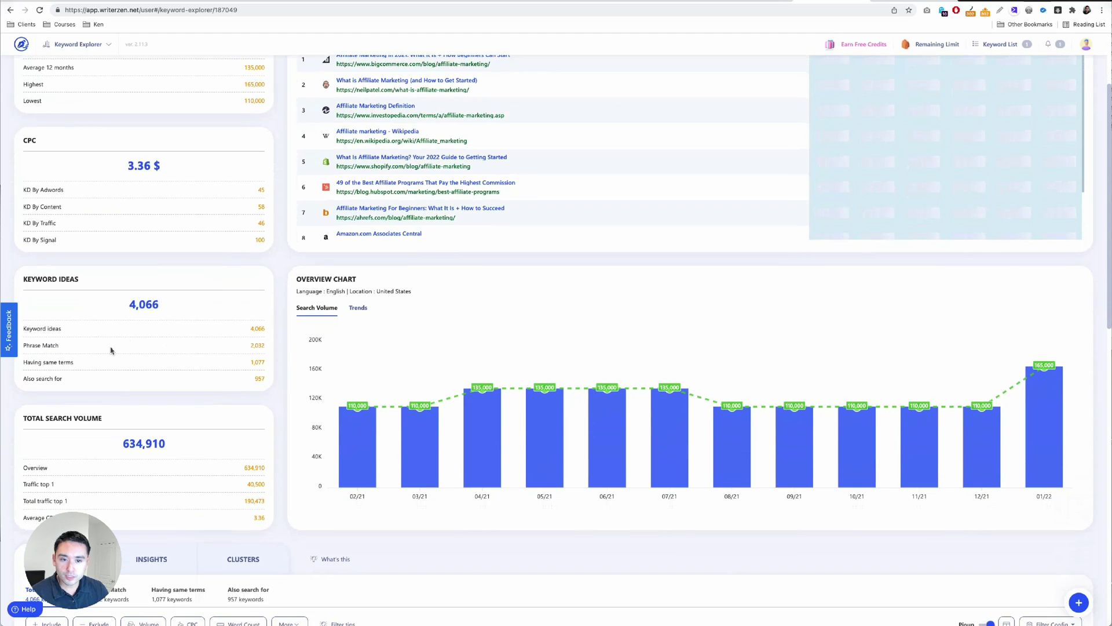
{"action": "scroll", "coordinate": [194, 372], "scroll_direction": "down", "scroll_amount": 5}
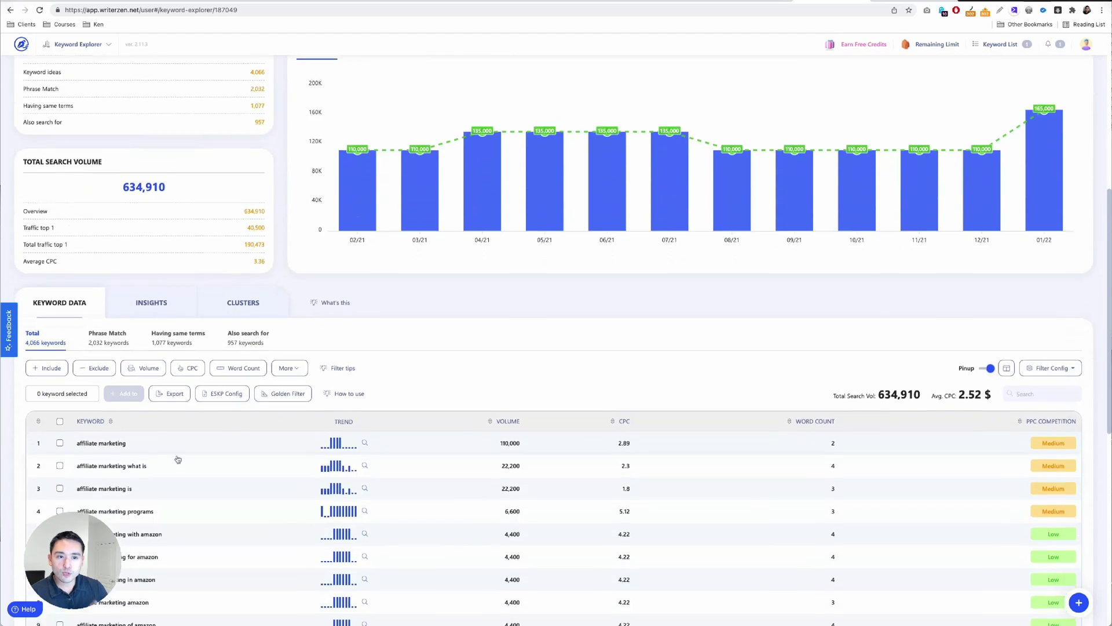
{"action": "scroll", "coordinate": [356, 295], "scroll_direction": "up", "scroll_amount": 7}
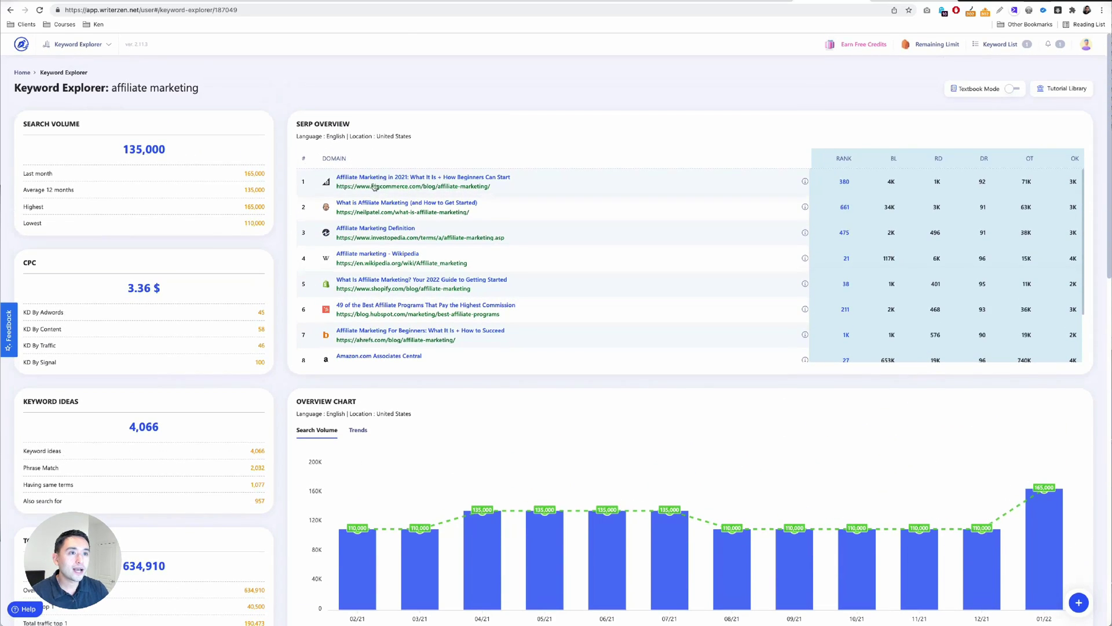
{"action": "scroll", "coordinate": [360, 191], "scroll_direction": "down", "scroll_amount": 4}
{"action": "scroll", "coordinate": [372, 227], "scroll_direction": "up", "scroll_amount": 3}
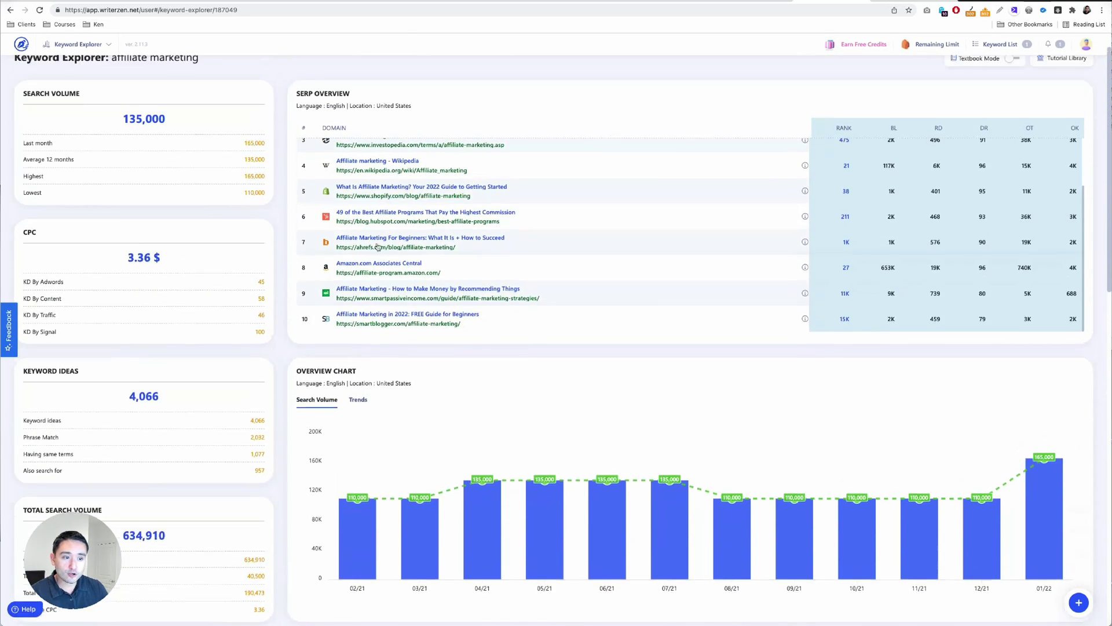
{"action": "scroll", "coordinate": [372, 227], "scroll_direction": "up", "scroll_amount": 3}
{"action": "scroll", "coordinate": [294, 225], "scroll_direction": "down", "scroll_amount": 8}
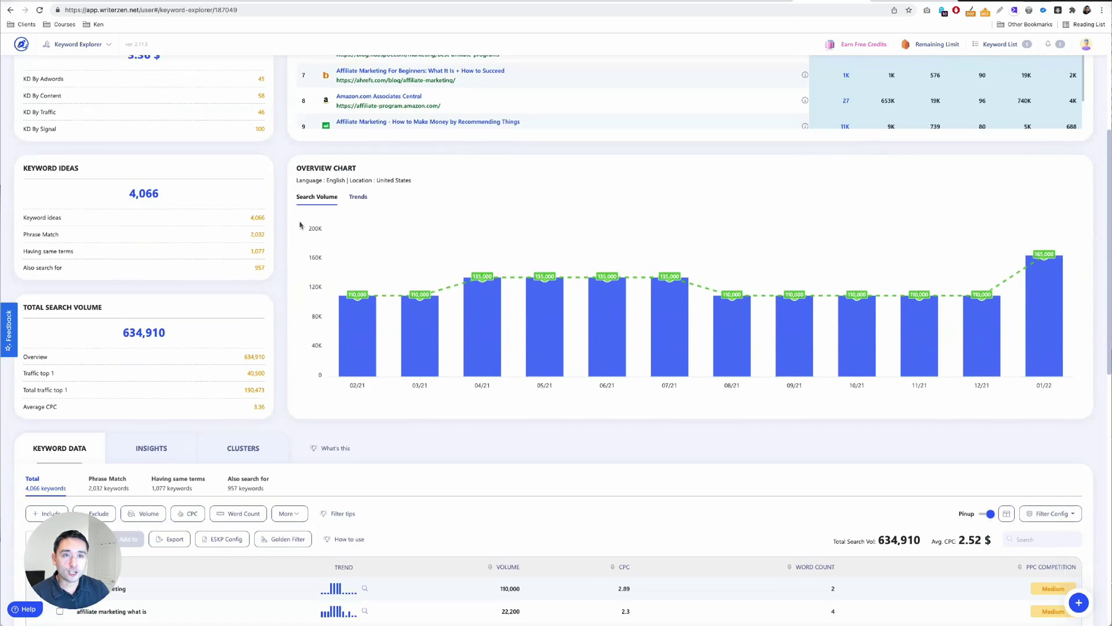
{"action": "scroll", "coordinate": [301, 246], "scroll_direction": "down", "scroll_amount": 2}
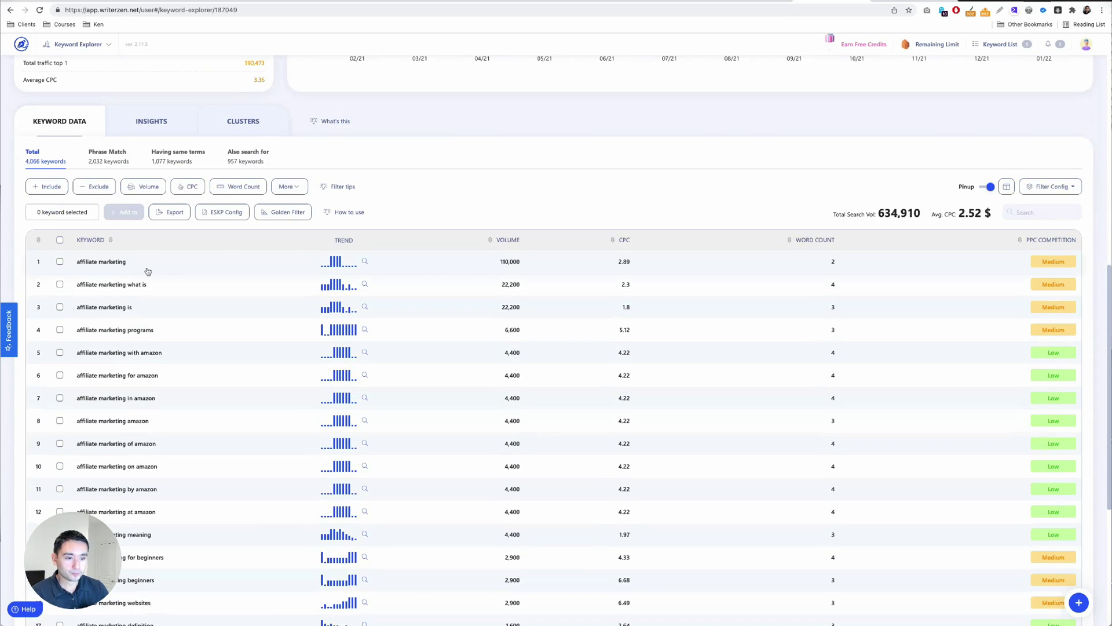
View the question-style keyword insights and the Clusters data.
{"action": "left_click", "coordinate": [143, 126]}
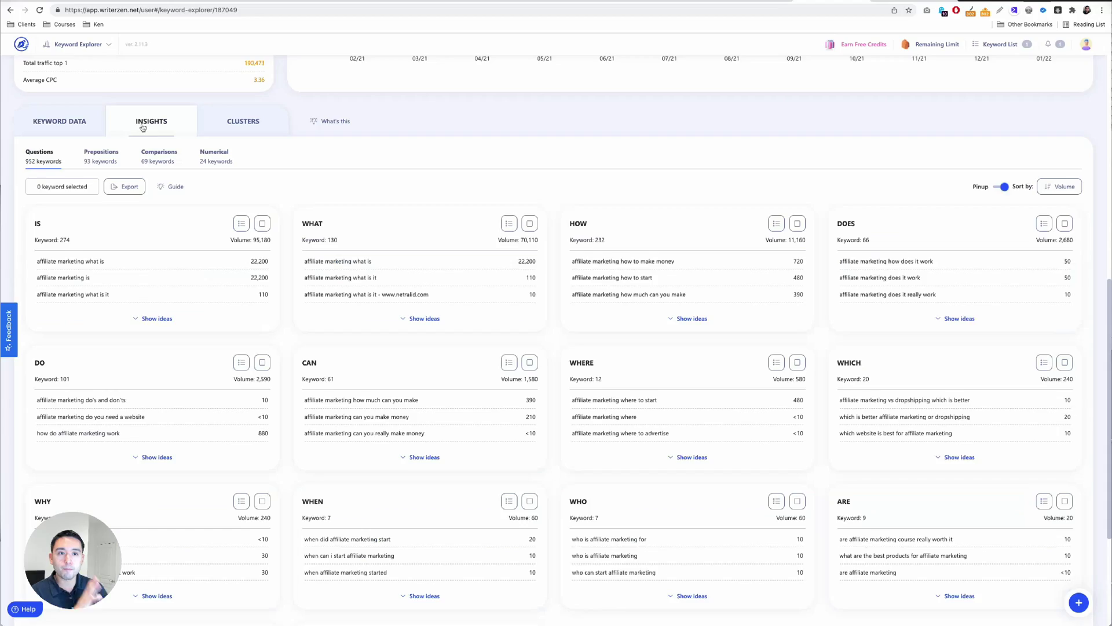
{"action": "left_click", "coordinate": [236, 123]}
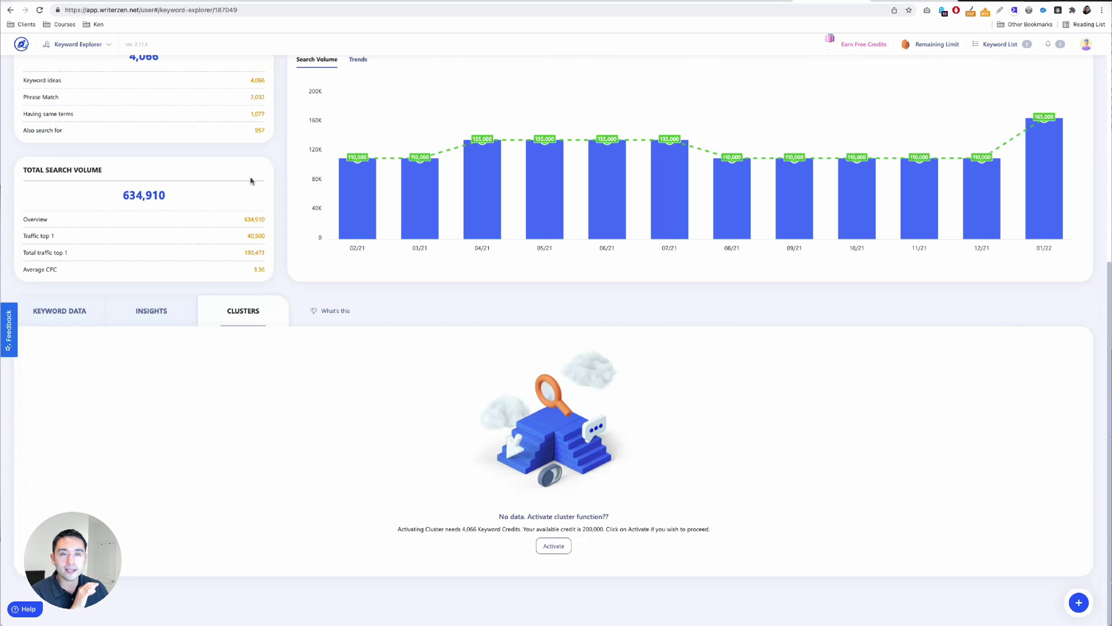
{"action": "scroll", "coordinate": [227, 276], "scroll_direction": "up", "scroll_amount": 2}
{"action": "scroll", "coordinate": [228, 275], "scroll_direction": "up", "scroll_amount": 1}
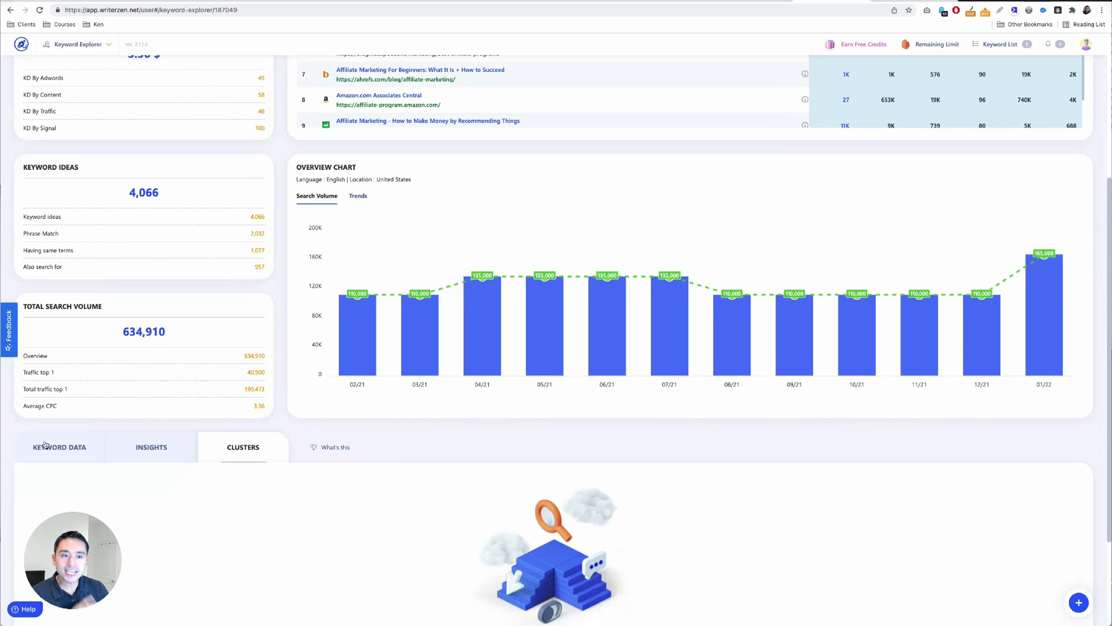
{"action": "scroll", "coordinate": [159, 93], "scroll_direction": "up", "scroll_amount": 3}
{"action": "left_click", "coordinate": [78, 44]}
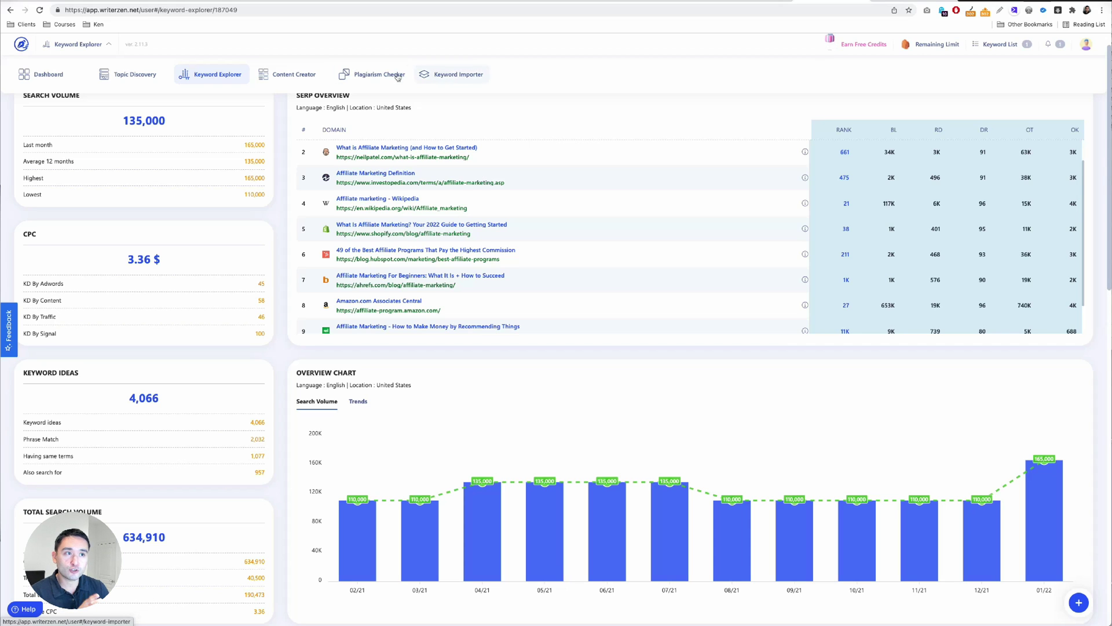
Open the 'affiliate marketing on youtube' article in Content Machine and view its recommended keywords.
{"action": "left_click", "coordinate": [314, 75]}
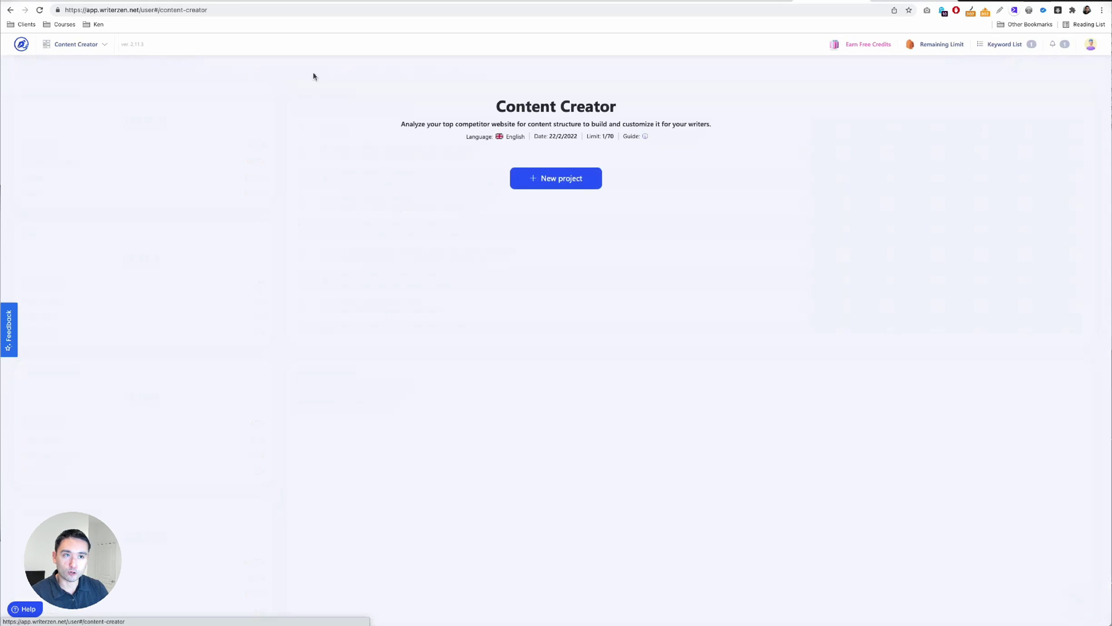
{"action": "left_click", "coordinate": [423, 276]}
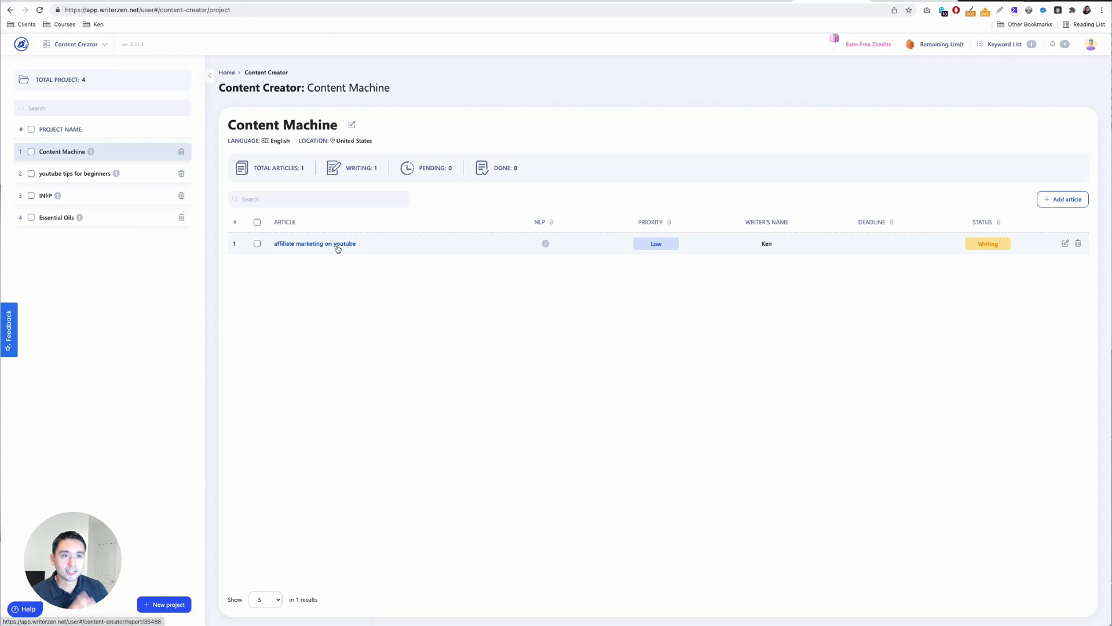
{"action": "left_click", "coordinate": [336, 248]}
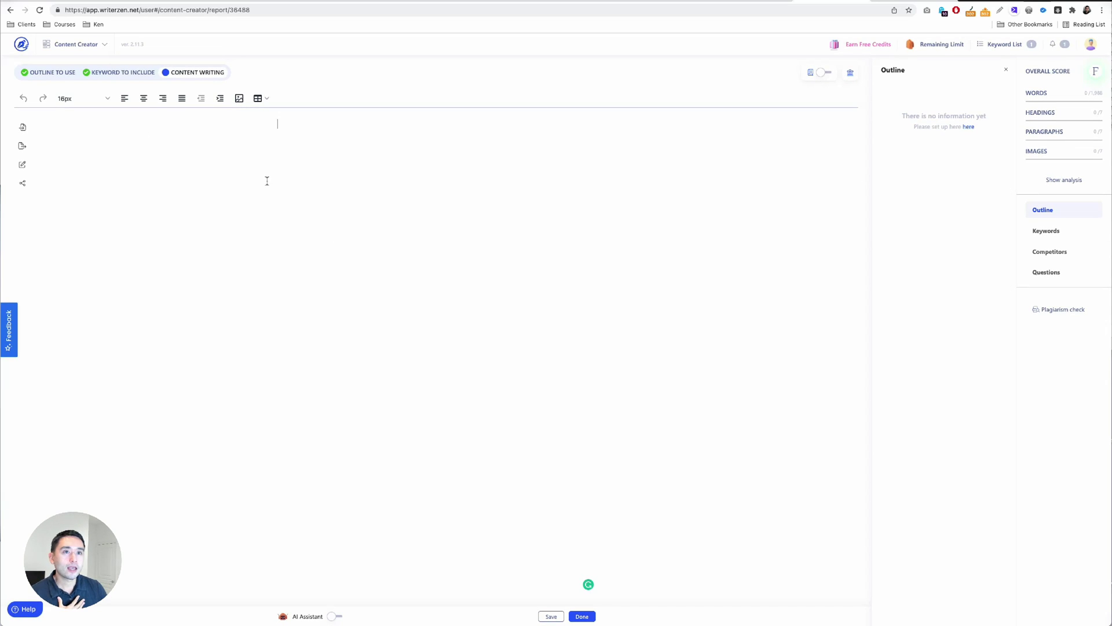
{"action": "left_click_drag", "start_coordinate": [1031, 70], "coordinate": [1074, 80]}
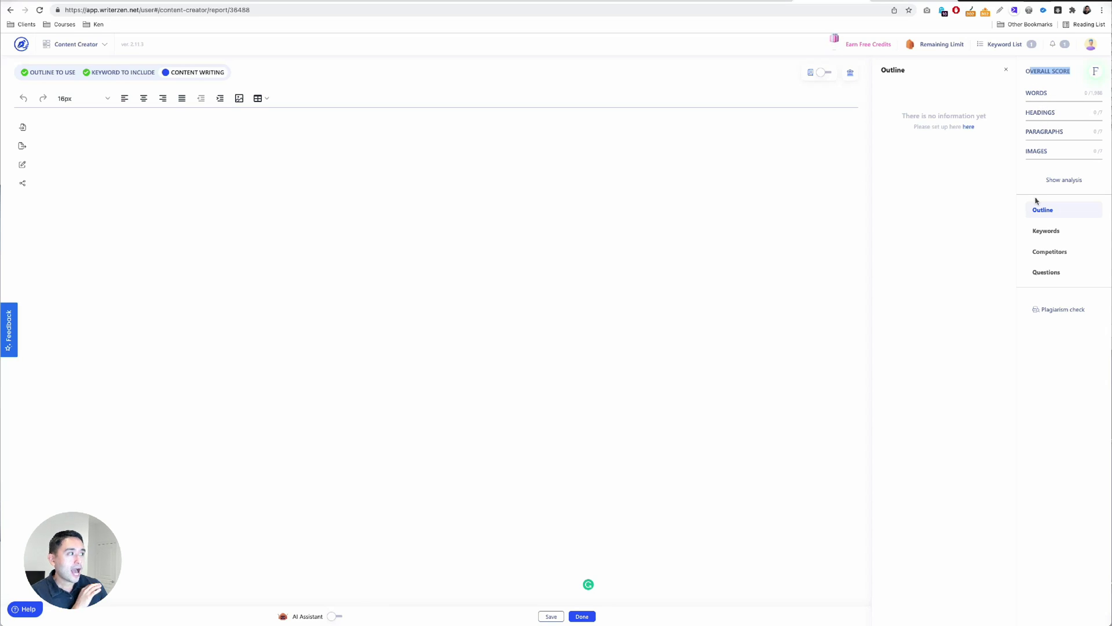
{"action": "left_click", "coordinate": [1044, 231]}
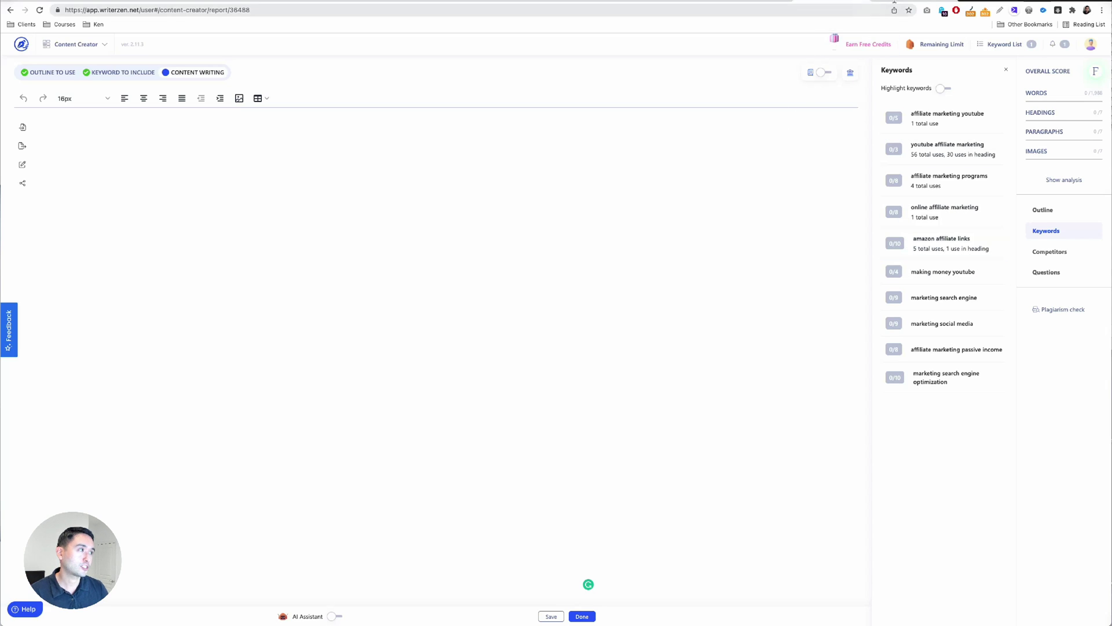
{"action": "key", "text": "ctrl+Tab"}
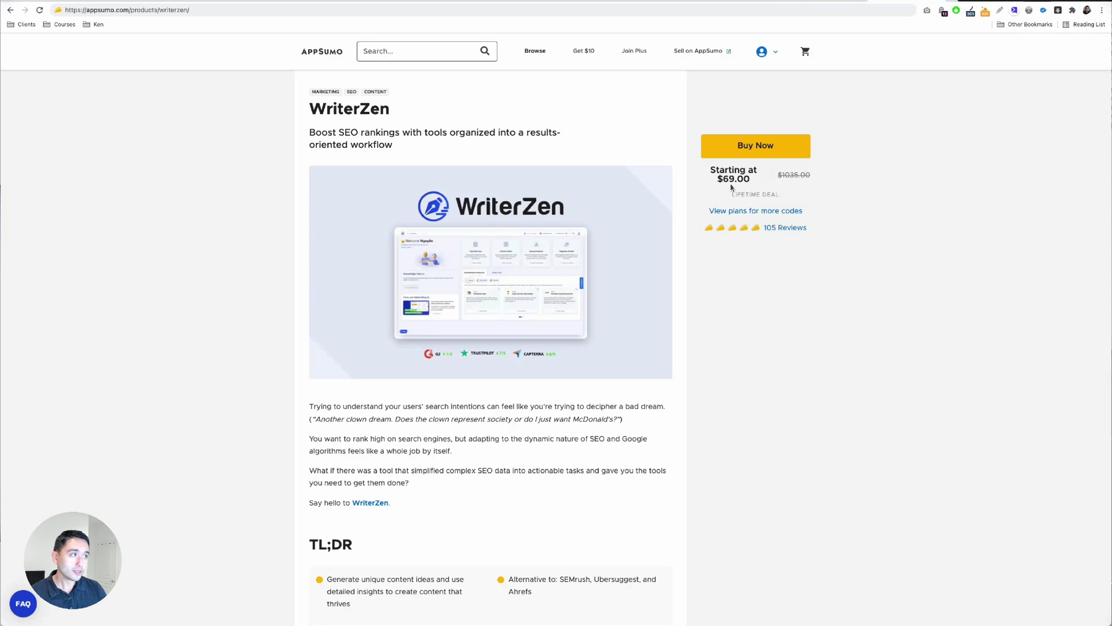
Show the WriterZen plans and set the Multiple plan to 4 codes ($276.00).
{"action": "left_click", "coordinate": [762, 210]}
{"action": "scroll", "coordinate": [646, 248], "scroll_direction": "down", "scroll_amount": 5}
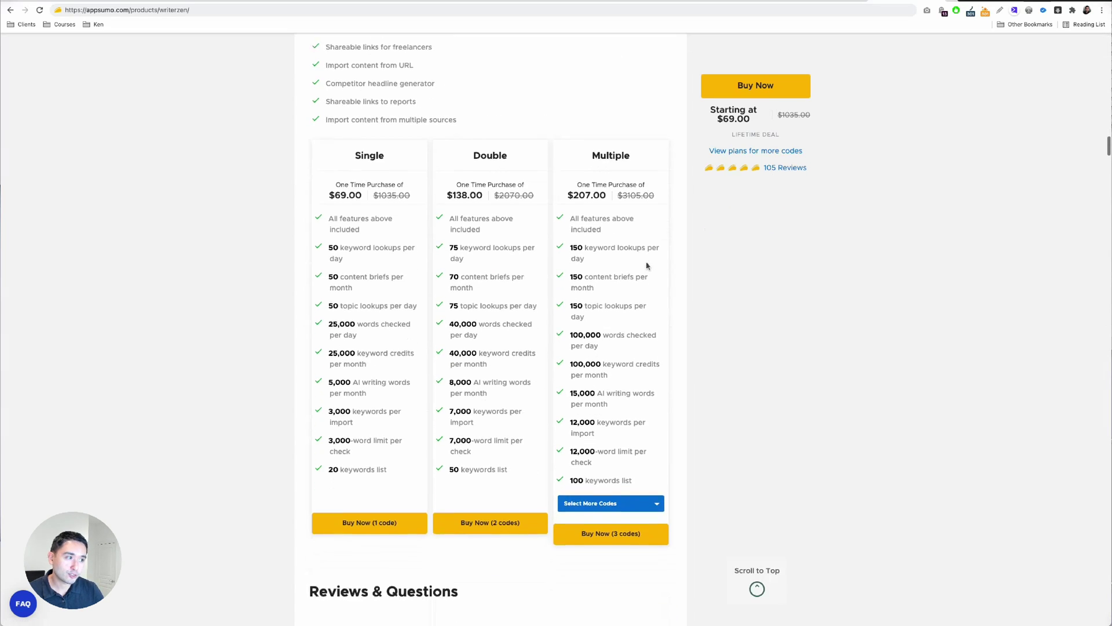
{"action": "left_click", "coordinate": [604, 489]}
{"action": "left_click", "coordinate": [596, 515]}
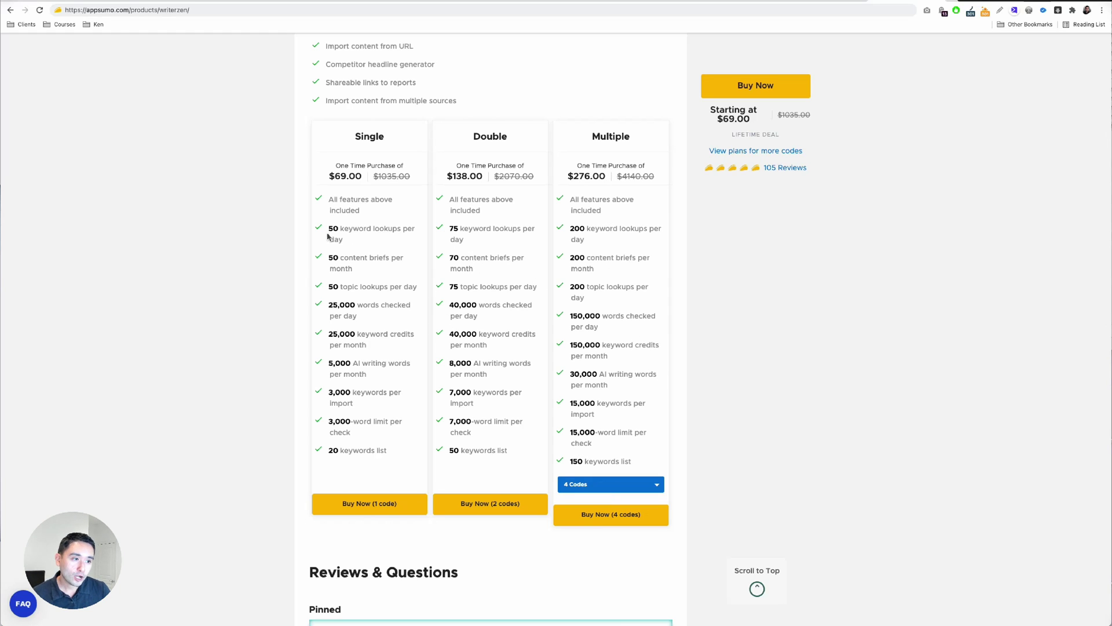
Highlight the Single plan's feature limits and the T1 and Advanced (T3+) plan update terms.
{"action": "left_click_drag", "start_coordinate": [333, 227], "coordinate": [392, 470]}
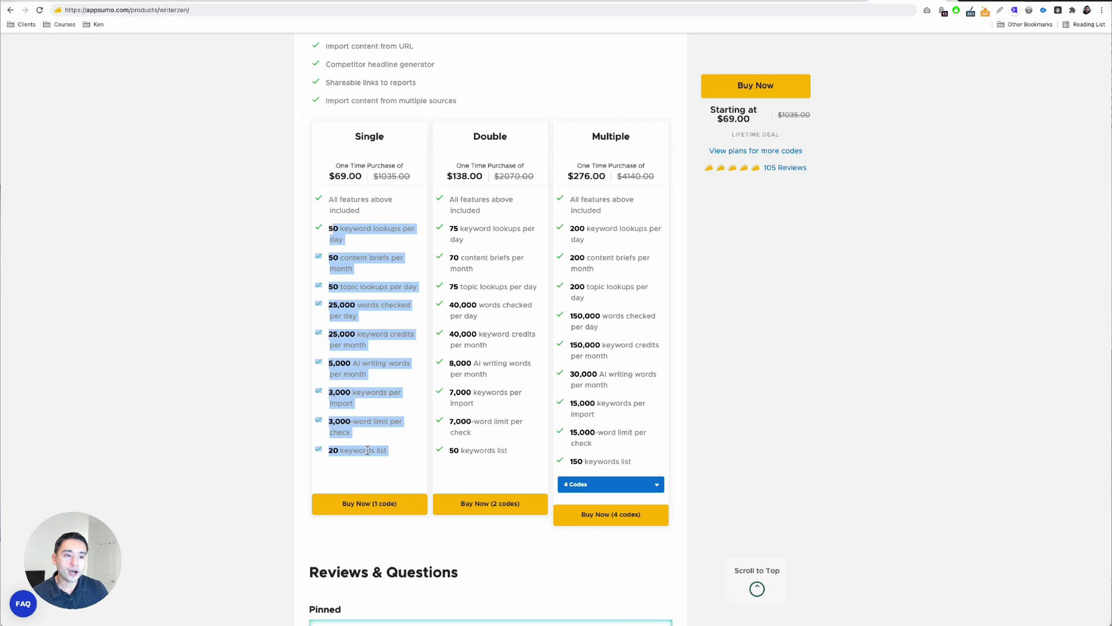
{"action": "left_click", "coordinate": [399, 416]}
{"action": "scroll", "coordinate": [390, 300], "scroll_direction": "up", "scroll_amount": 6}
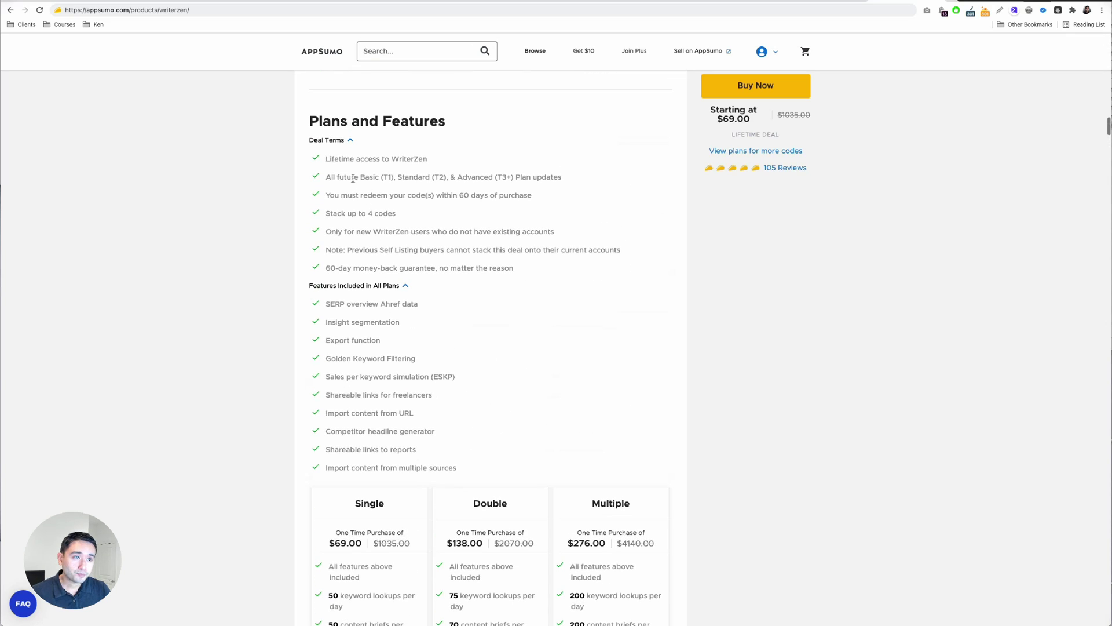
{"action": "left_click_drag", "start_coordinate": [330, 162], "coordinate": [555, 177]}
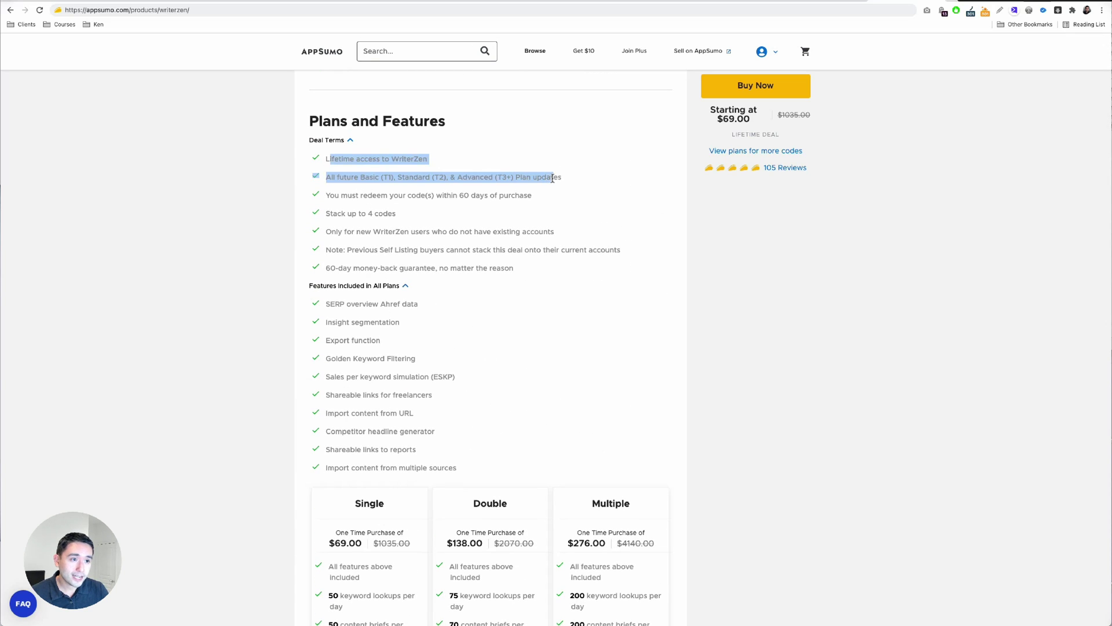
{"action": "left_click", "coordinate": [464, 193]}
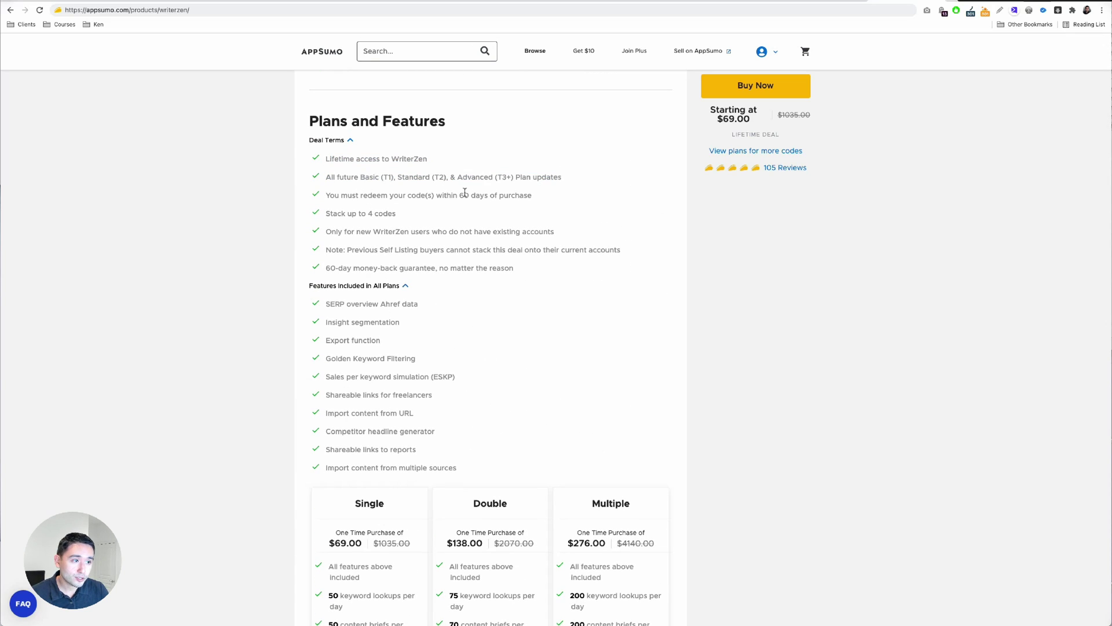
{"action": "double_click", "coordinate": [390, 177]}
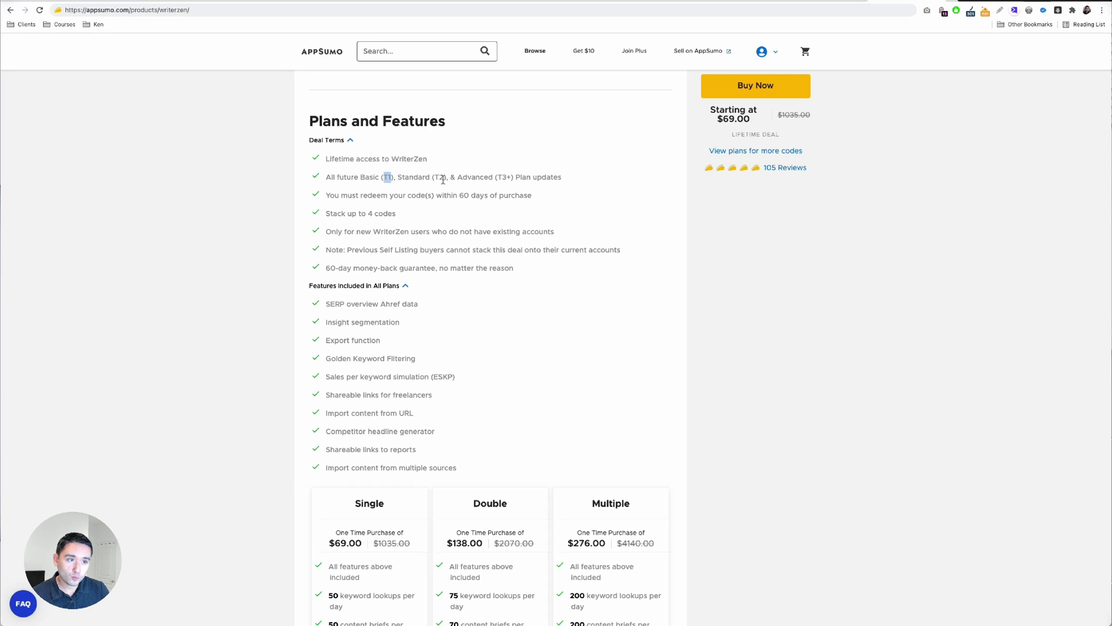
{"action": "left_click", "coordinate": [533, 176]}
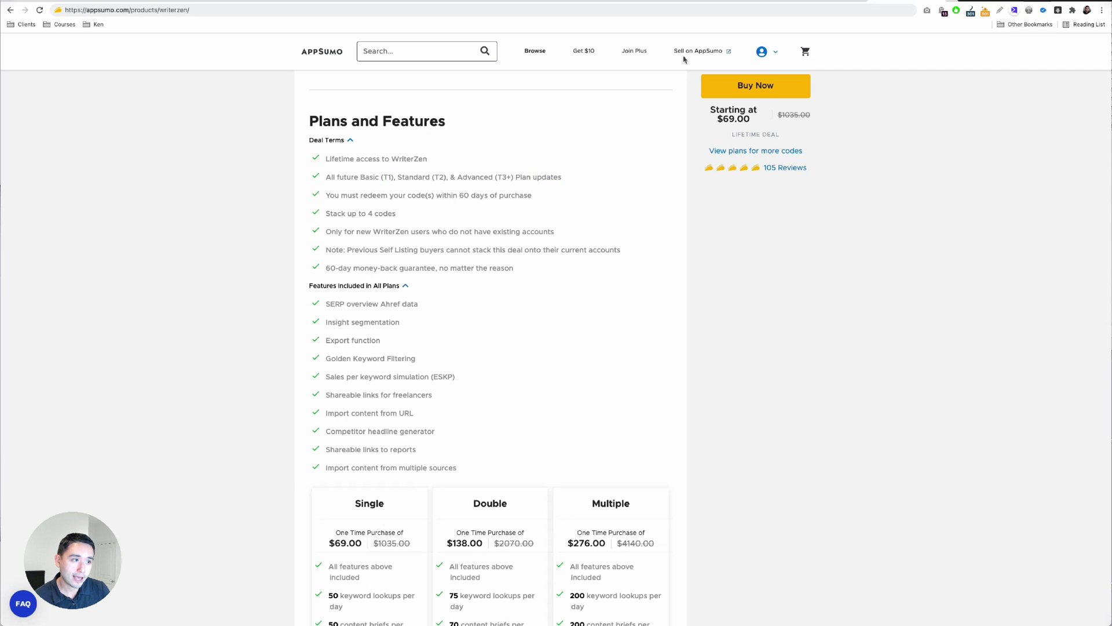
{"action": "scroll", "coordinate": [567, 219], "scroll_direction": "down", "scroll_amount": 1}
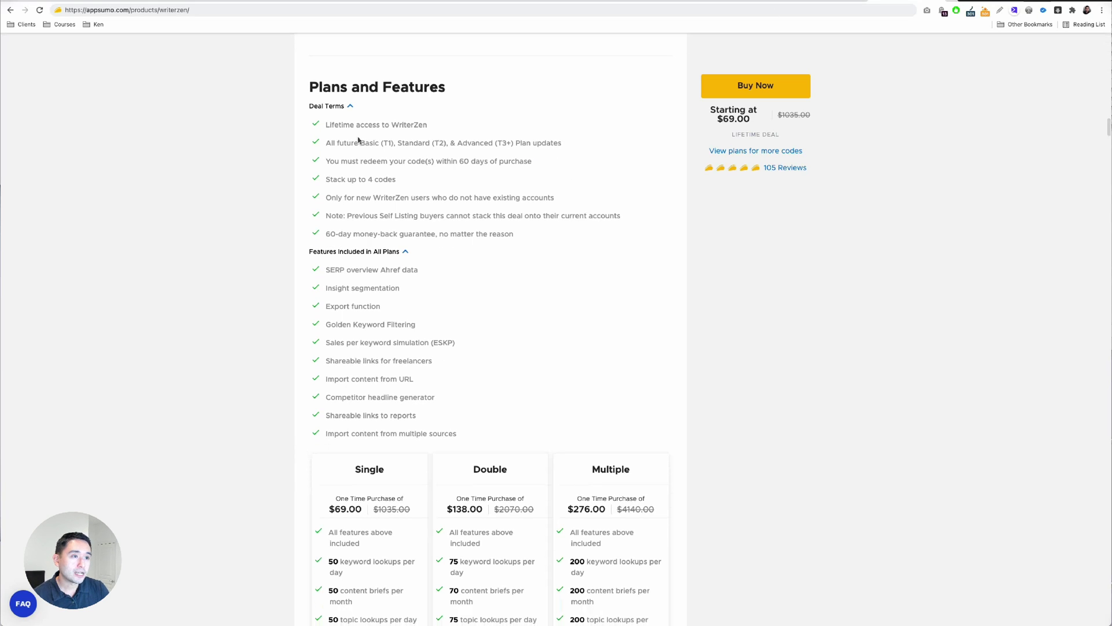
{"action": "left_click_drag", "start_coordinate": [534, 144], "coordinate": [495, 145]}
{"action": "left_click", "coordinate": [503, 145]}
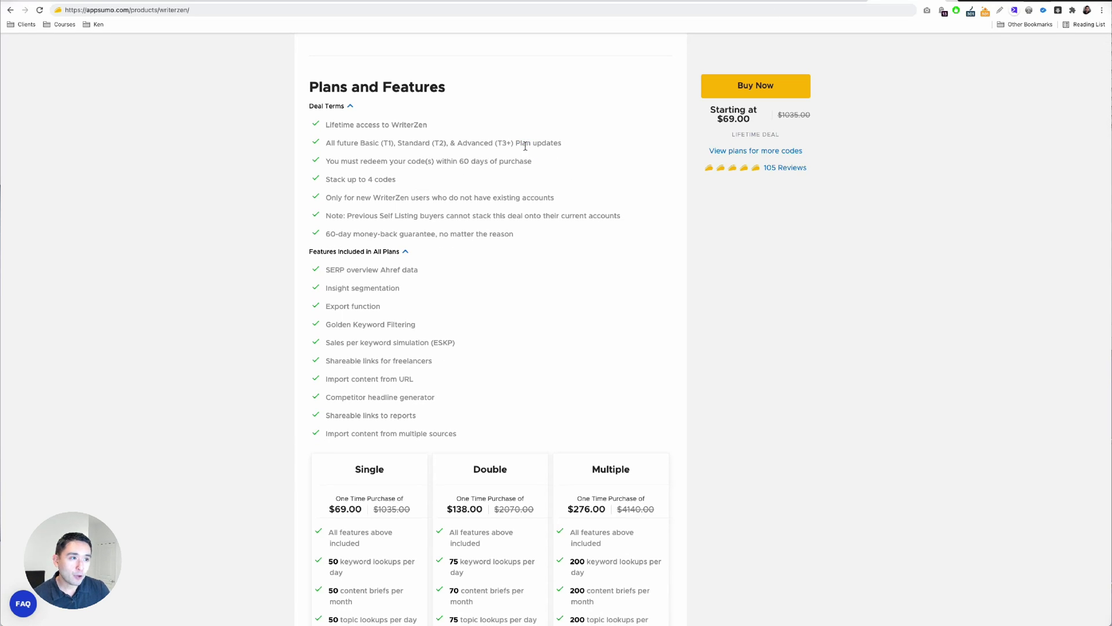
{"action": "mouse_move", "coordinate": [464, 144]}
{"action": "left_mouse_down"}
{"action": "mouse_move", "coordinate": [576, 144]}
{"action": "mouse_move", "coordinate": [461, 143]}
{"action": "left_mouse_up"}
{"action": "left_click", "coordinate": [576, 144]}
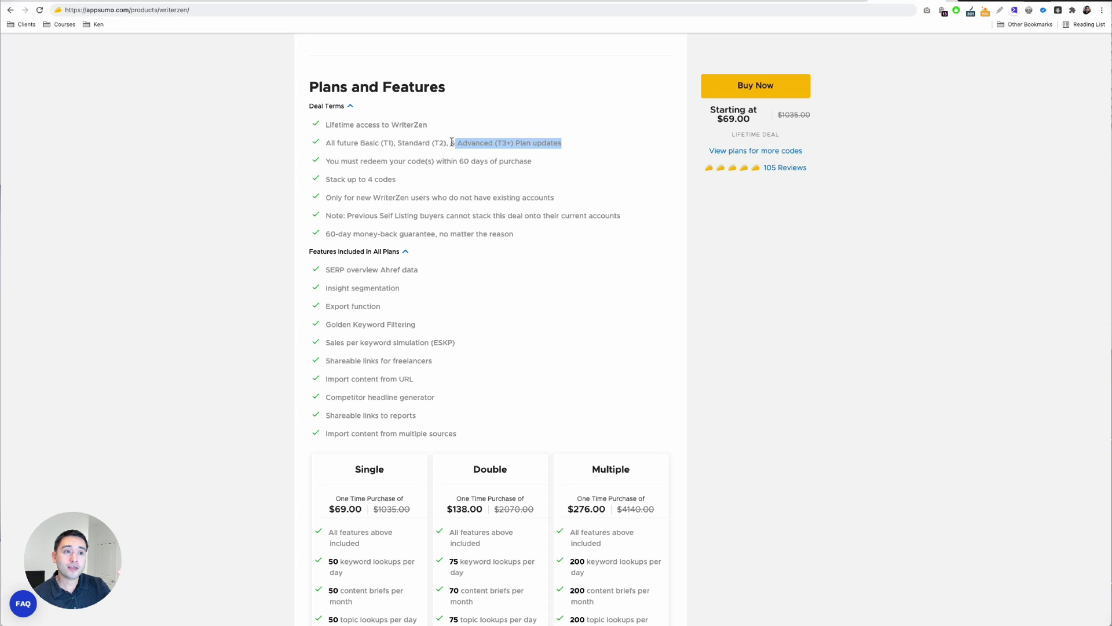
Set the Multiple plan to 3 codes ($207.00) and review its feature limits.
{"action": "scroll", "coordinate": [689, 481], "scroll_direction": "down", "scroll_amount": 5}
{"action": "left_click", "coordinate": [608, 506]}
{"action": "left_click", "coordinate": [595, 520]}
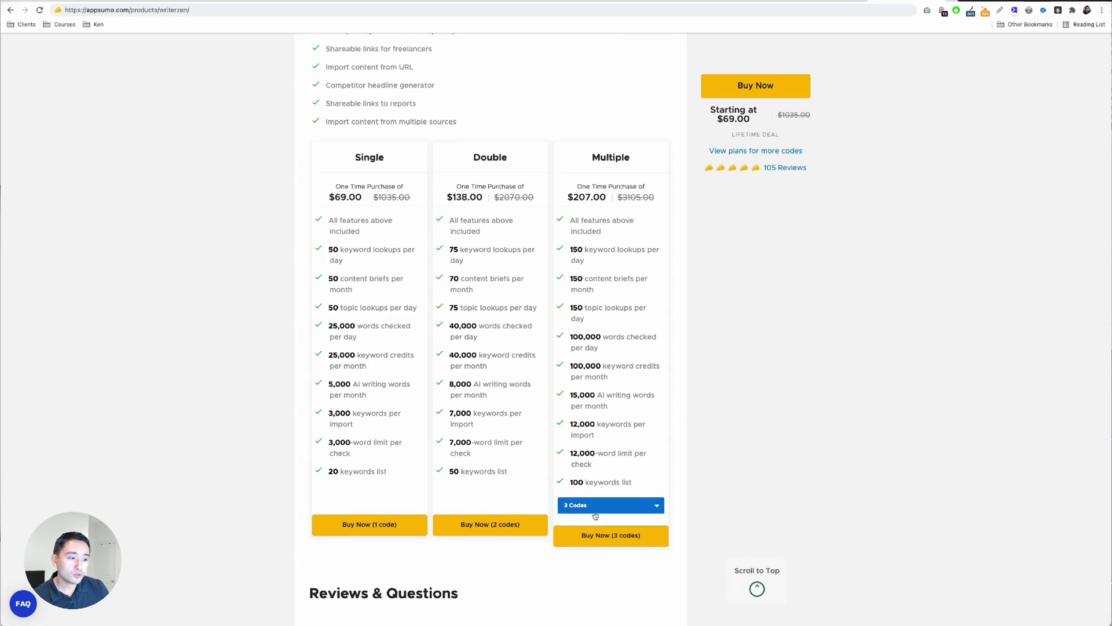
{"action": "left_click", "coordinate": [595, 514]}
{"action": "left_click", "coordinate": [601, 502]}
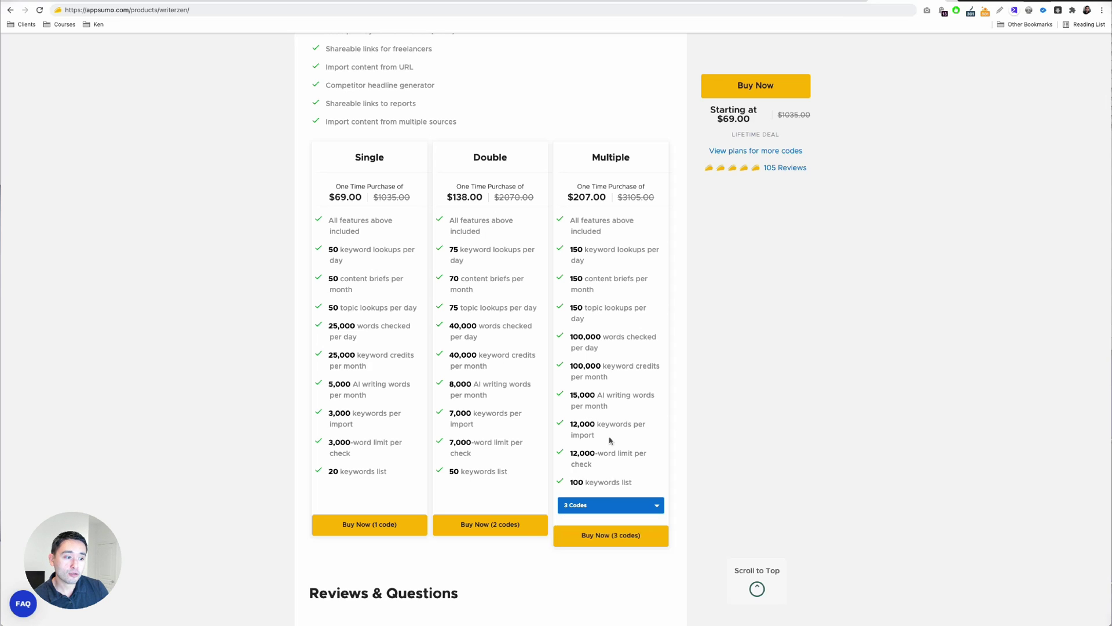
{"action": "left_click_drag", "start_coordinate": [583, 266], "coordinate": [618, 470]}
{"action": "left_click", "coordinate": [618, 470]}
{"action": "scroll", "coordinate": [618, 470], "scroll_direction": "up", "scroll_amount": 2}
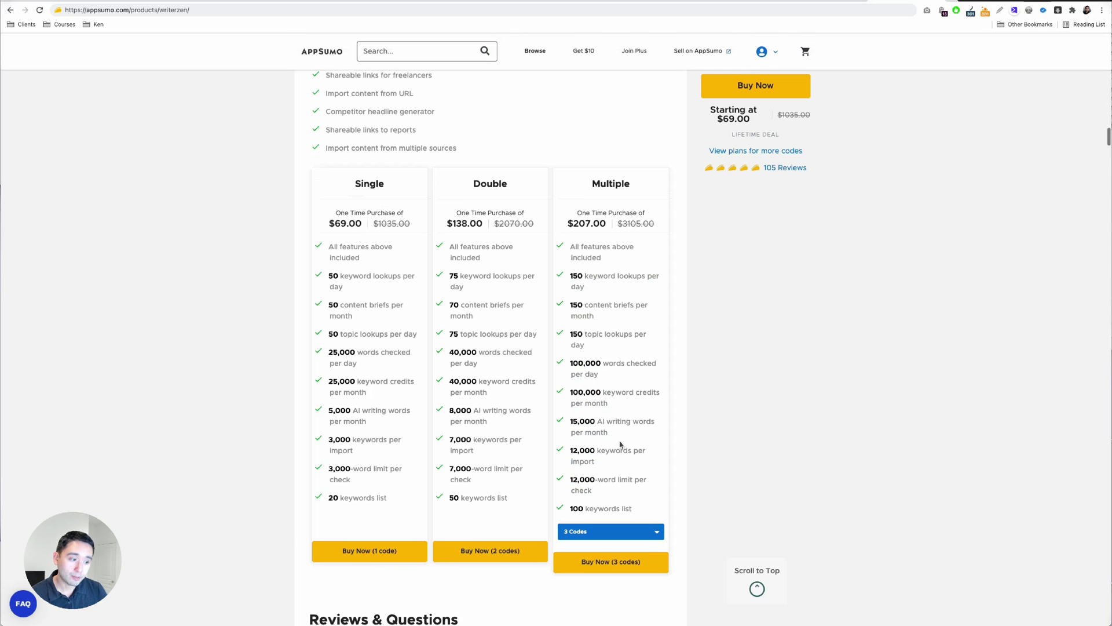
{"action": "scroll", "coordinate": [620, 444], "scroll_direction": "up", "scroll_amount": 4}
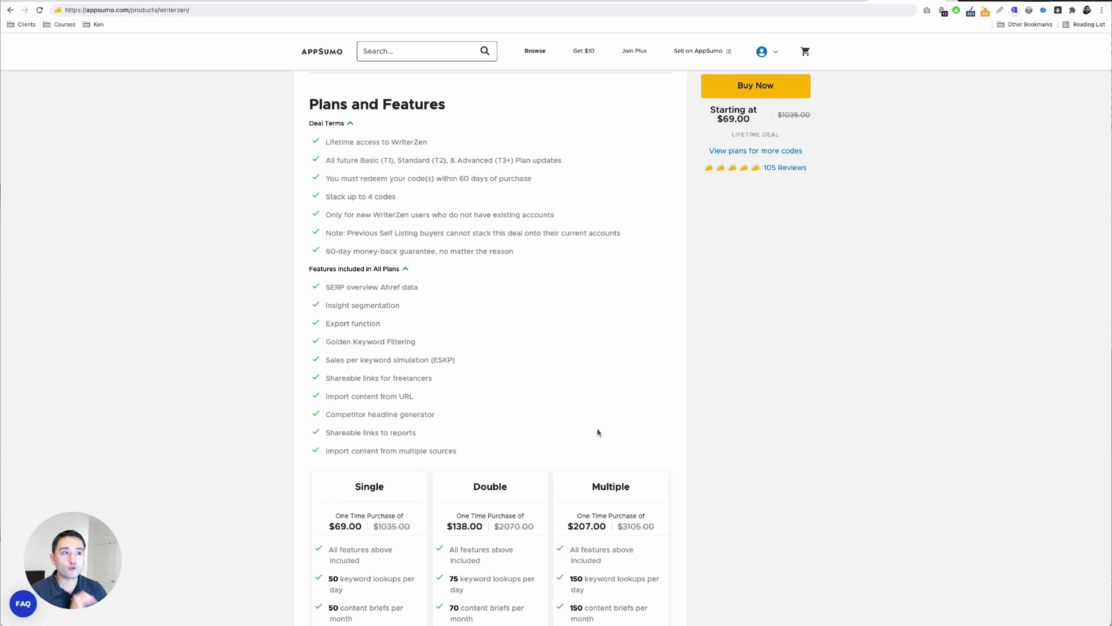
{"action": "scroll", "coordinate": [599, 432], "scroll_direction": "down", "scroll_amount": 2}
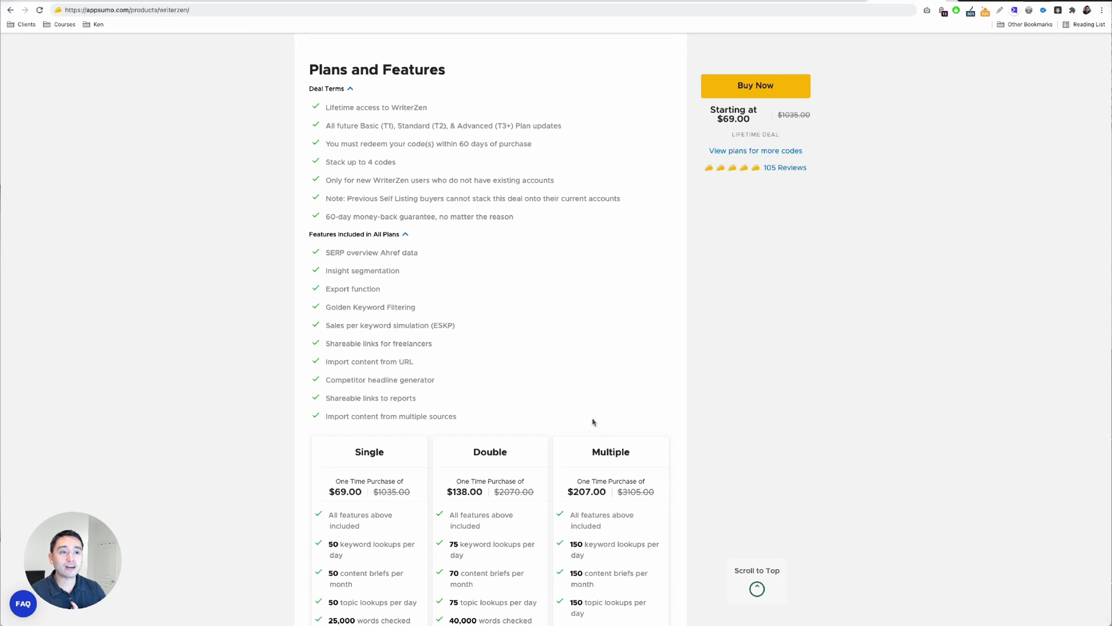
{"action": "scroll", "coordinate": [588, 405], "scroll_direction": "up", "scroll_amount": 3}
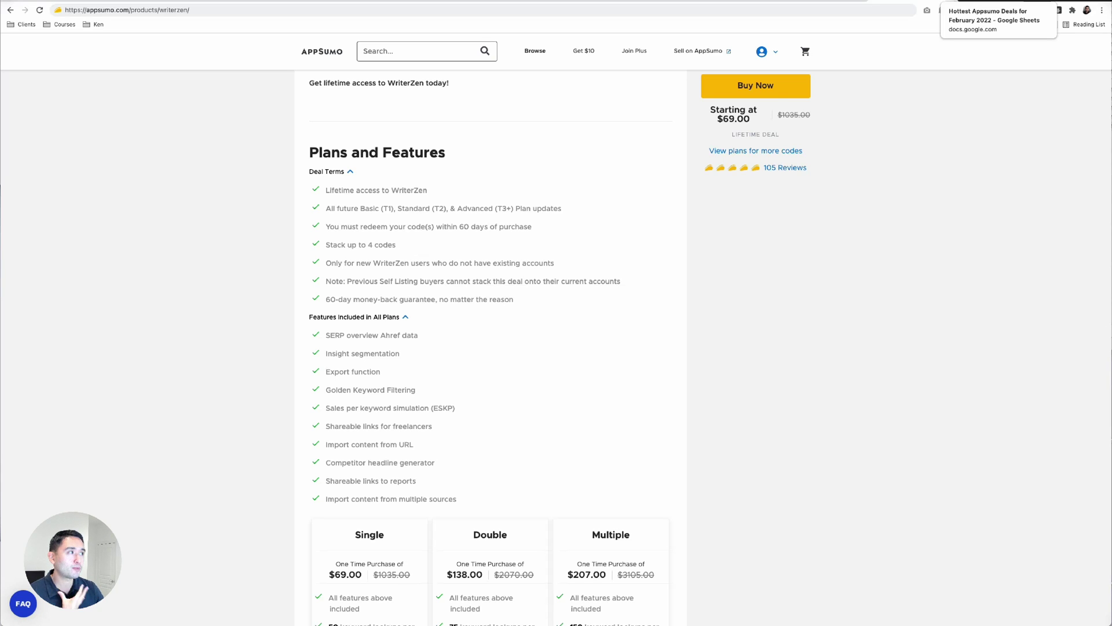
View the top-10 Hottest Appsumo Deals sheet, then go to the AppSumo home page.
{"action": "left_click", "coordinate": [956, 1]}
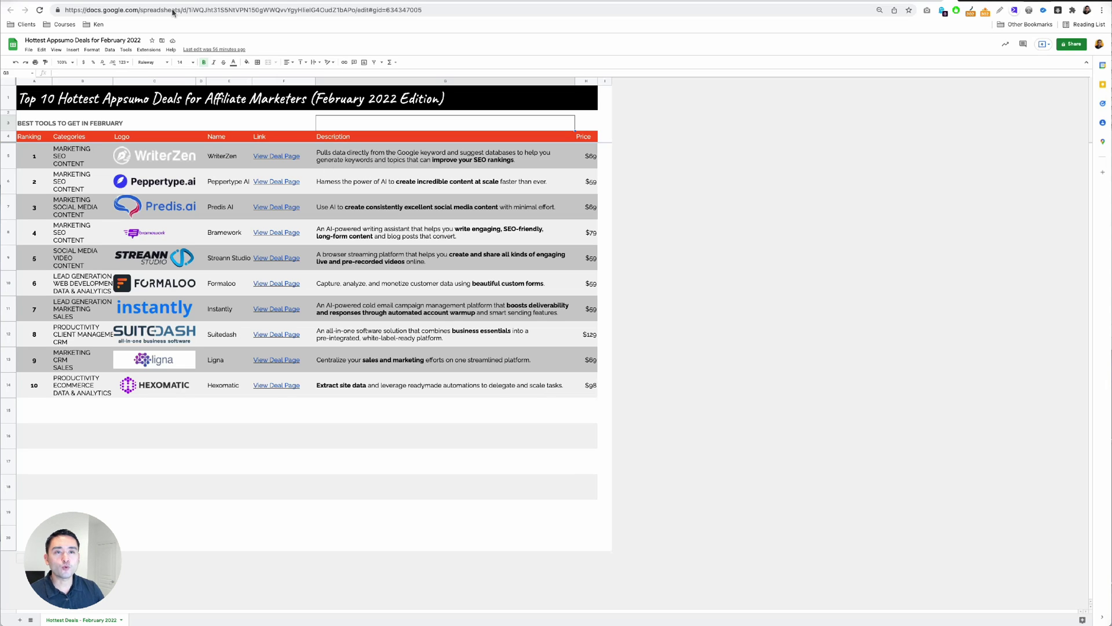
{"action": "left_click", "coordinate": [145, 2]}
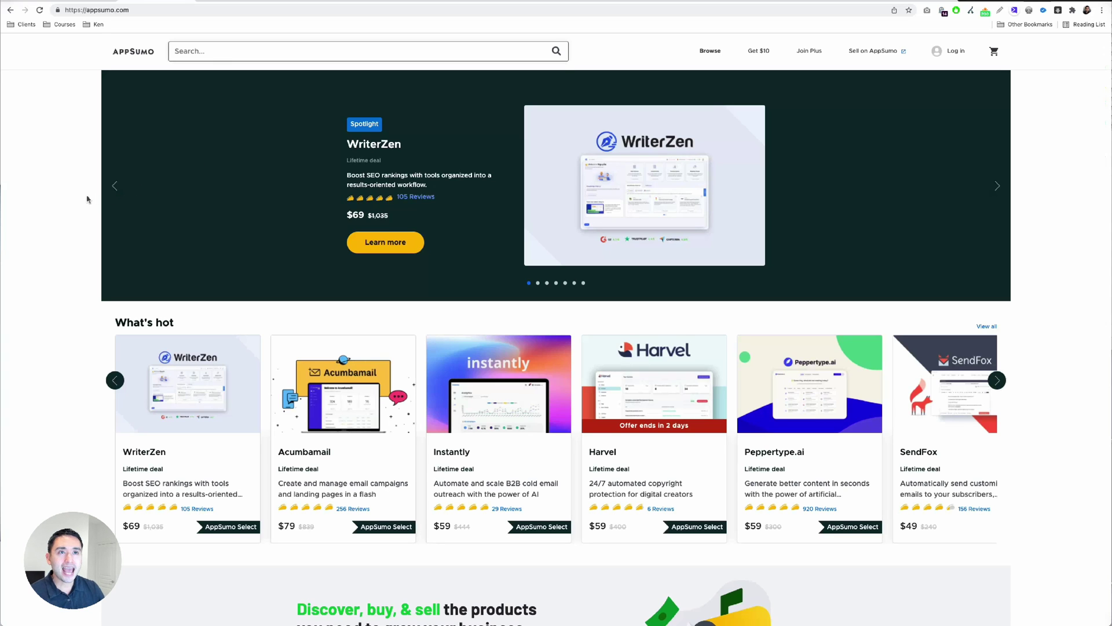